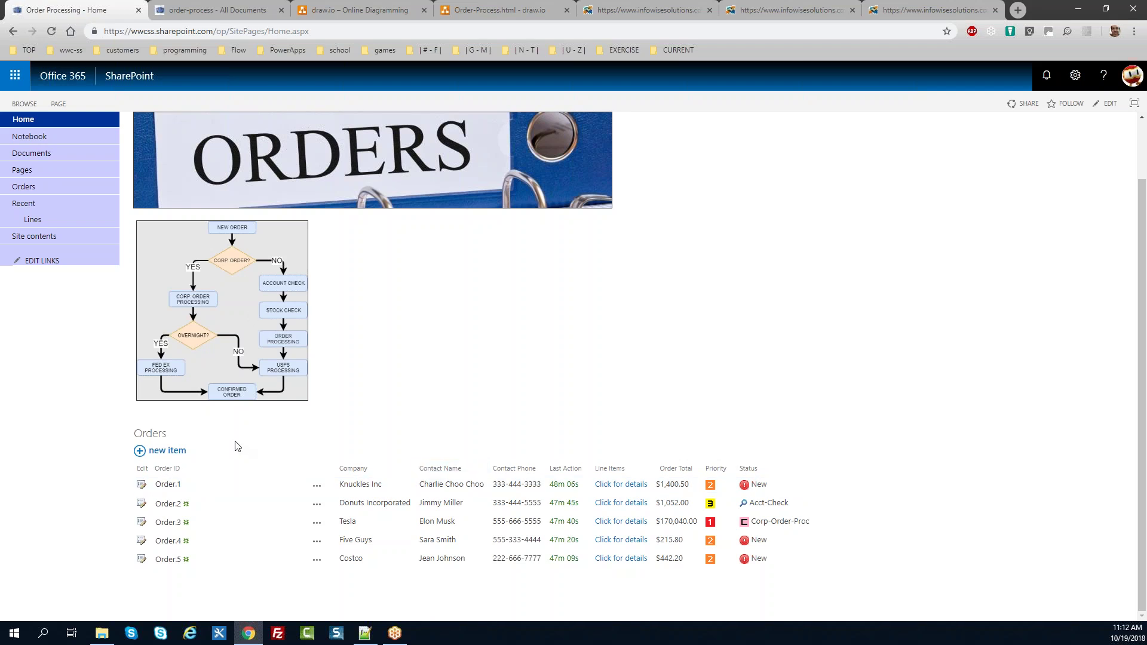
Step: Open Order.1 for editing and review its customer details, line items and total
click(142, 488)
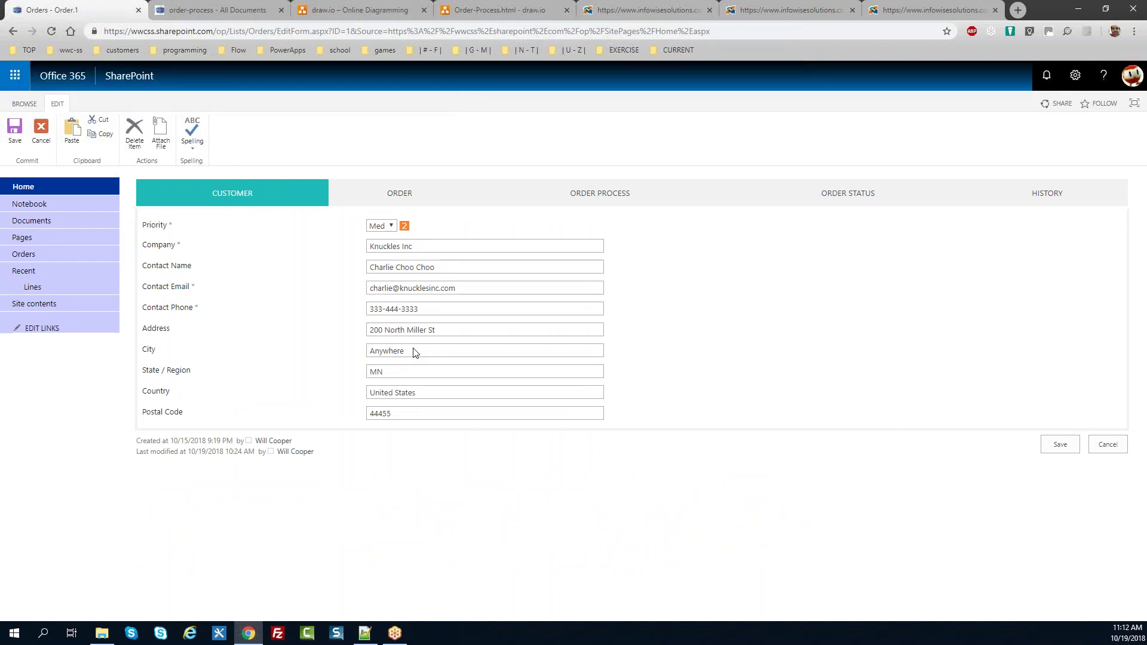
click(430, 200)
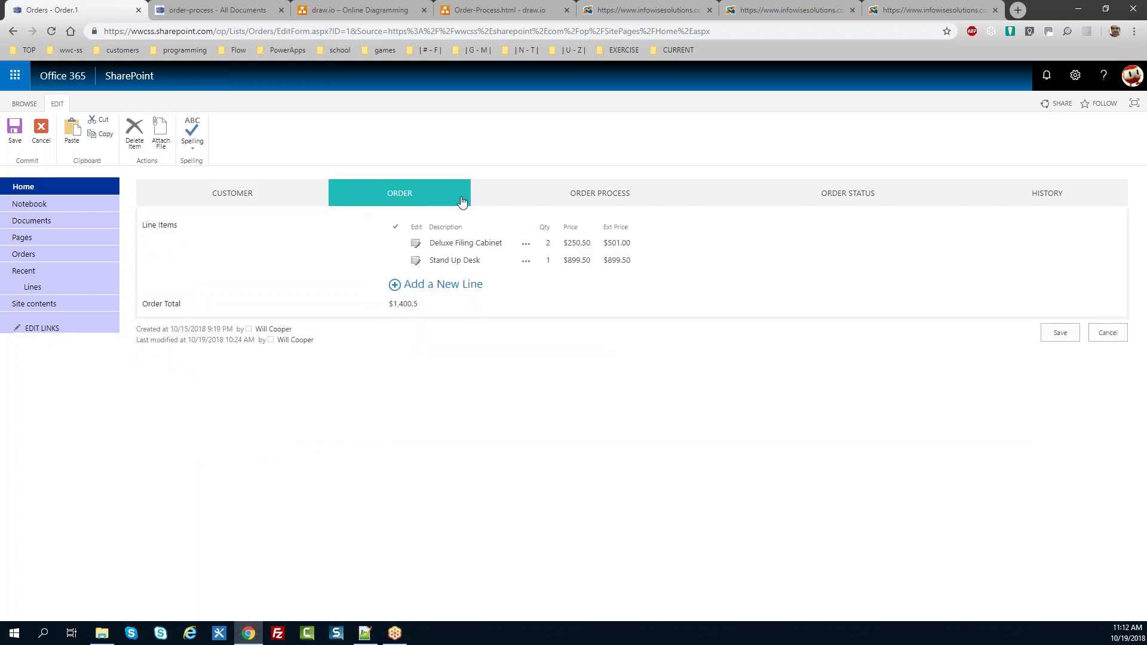
click(535, 204)
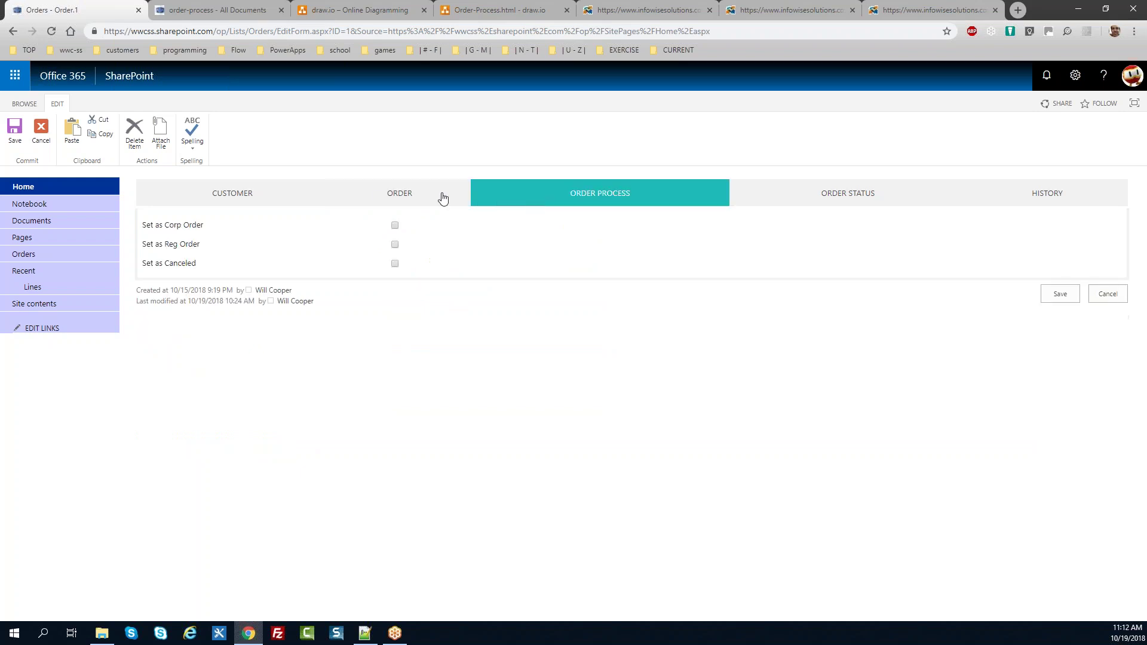
click(245, 204)
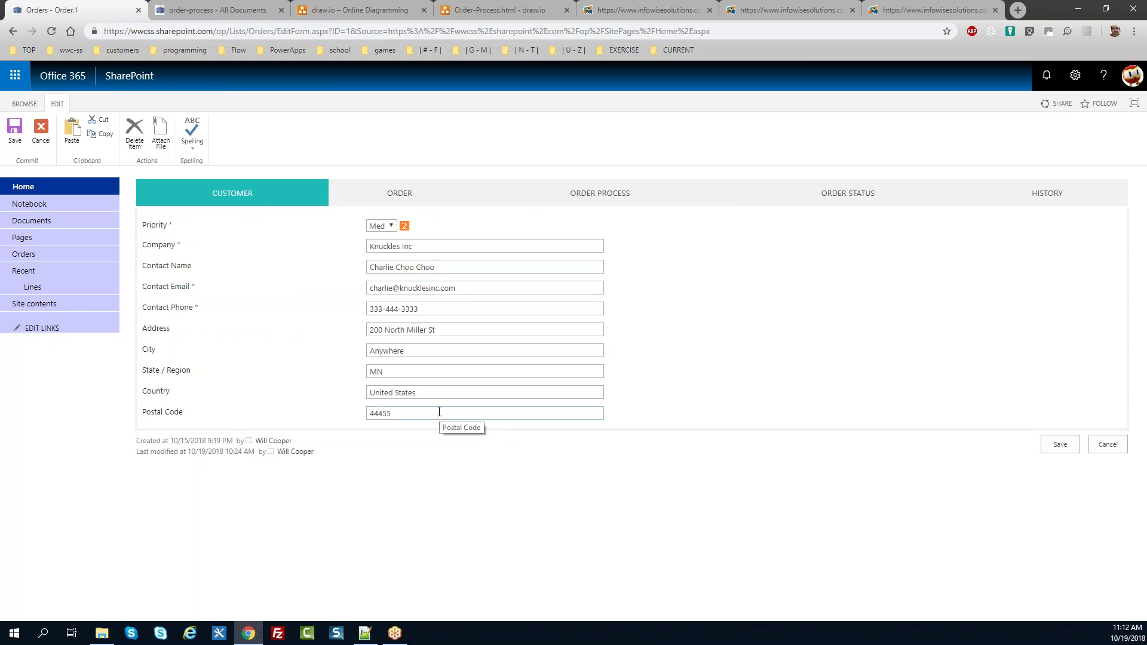
click(436, 200)
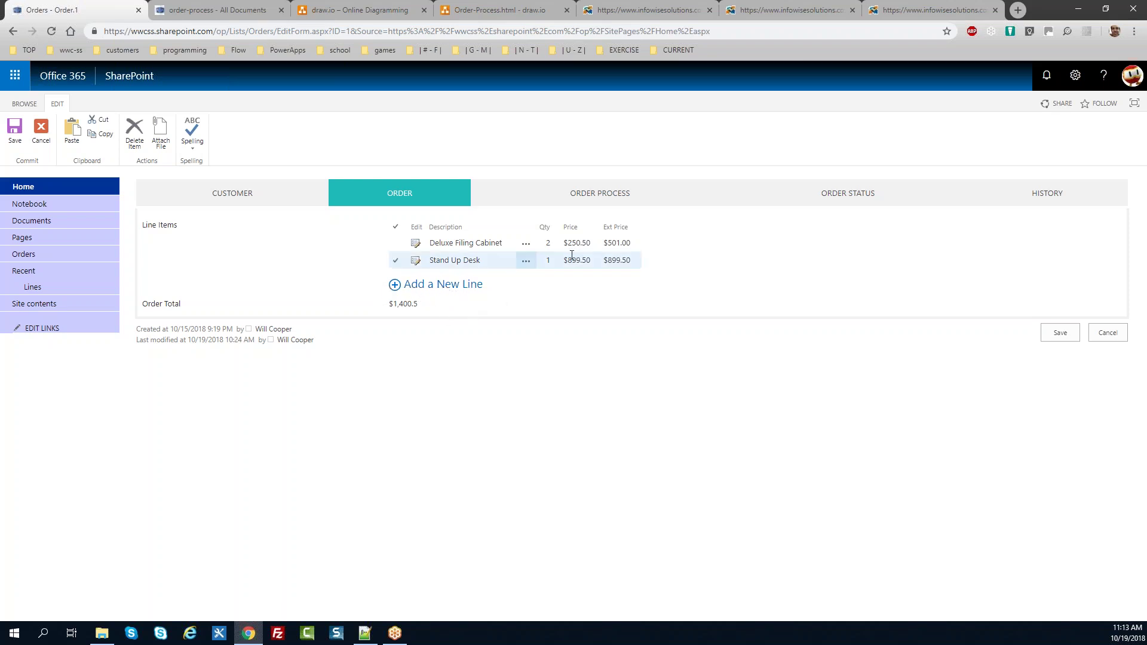
Step: Toggle Set as Corp Order on and off, then view Order.1's status New on the flowchart
click(597, 201)
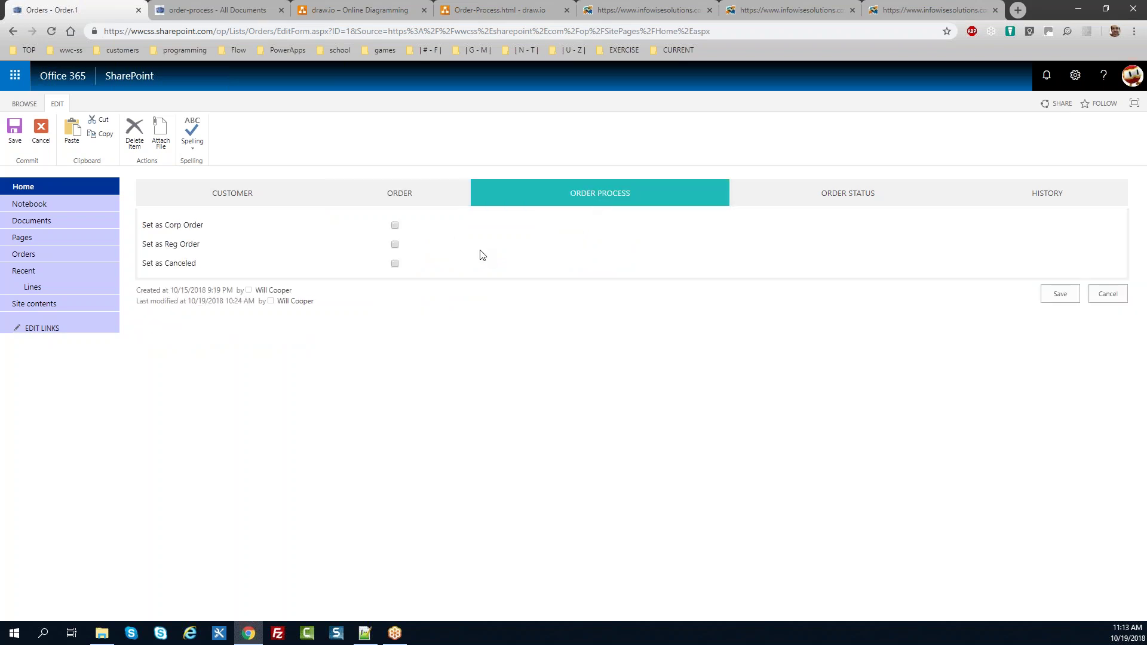
click(395, 225)
click(395, 225)
click(785, 204)
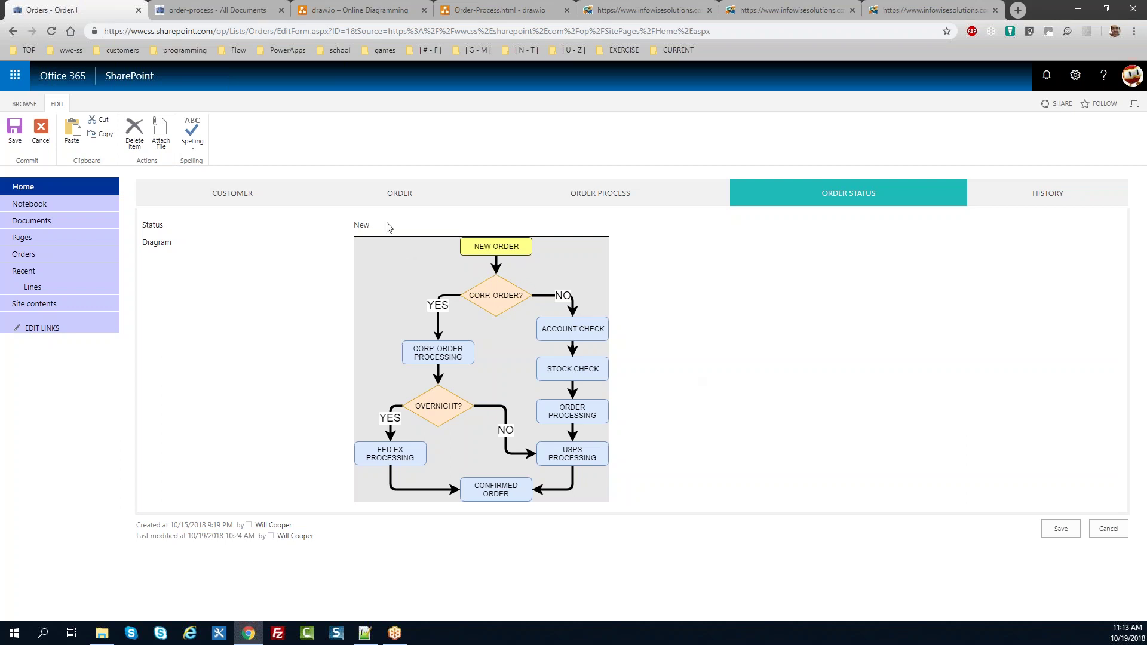
Step: Show Order.1's History tab listing its dated status changes back to New
double_click(362, 225)
click(995, 202)
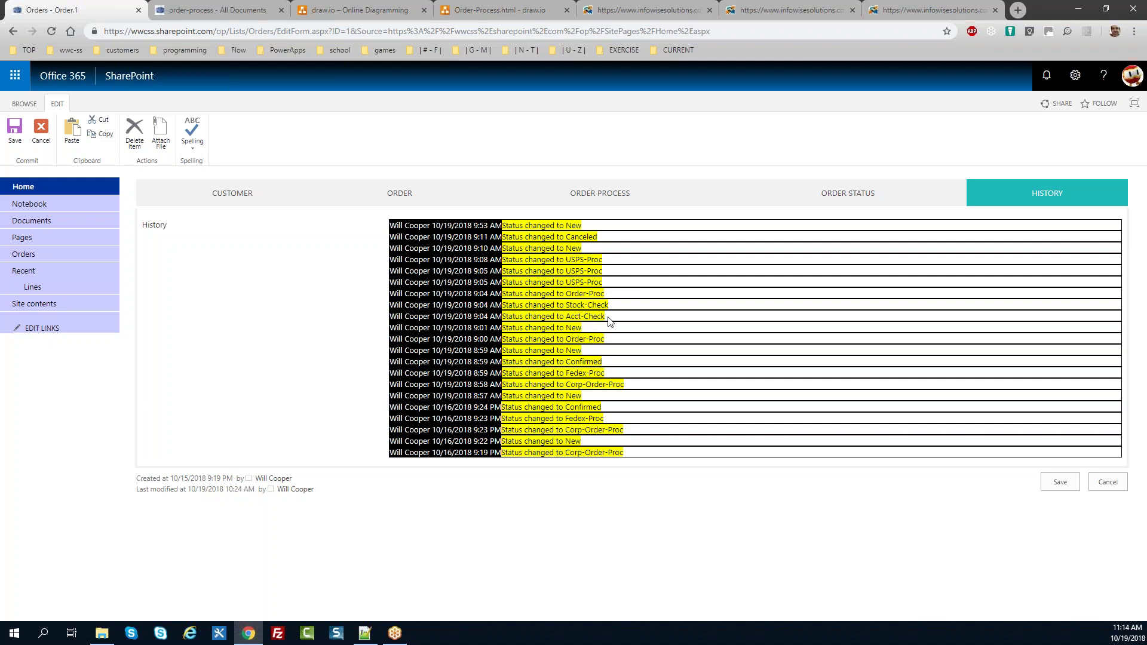
Step: Leave Order.1's edit form without saving and return to the Order Processing home page
drag(612, 262, 502, 258)
click(502, 258)
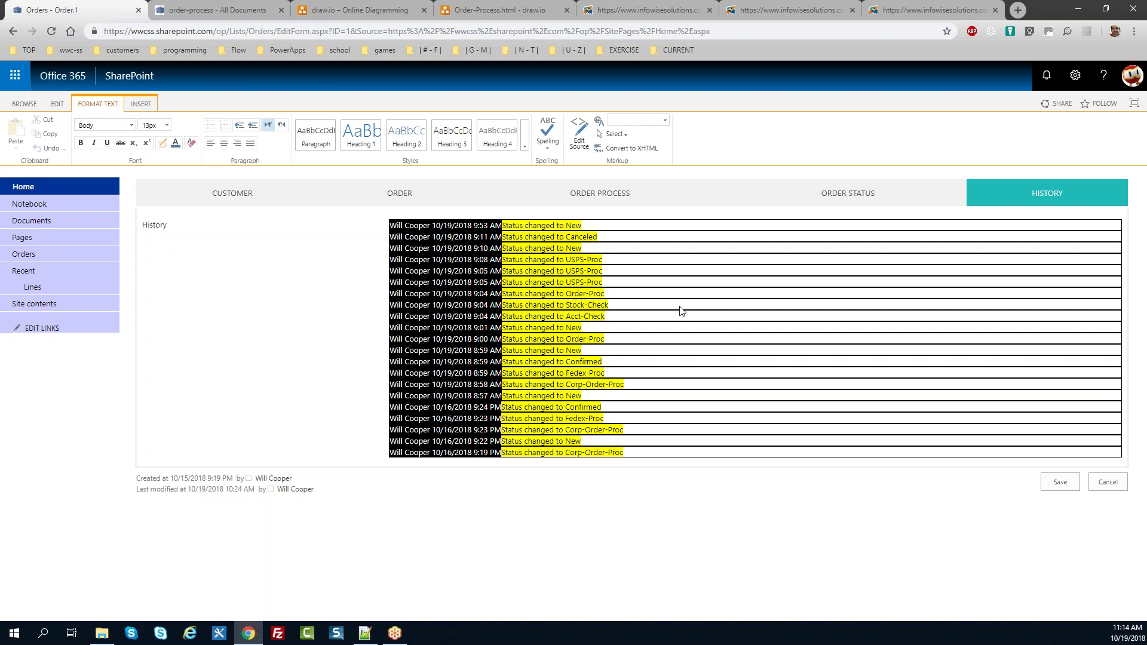
click(291, 202)
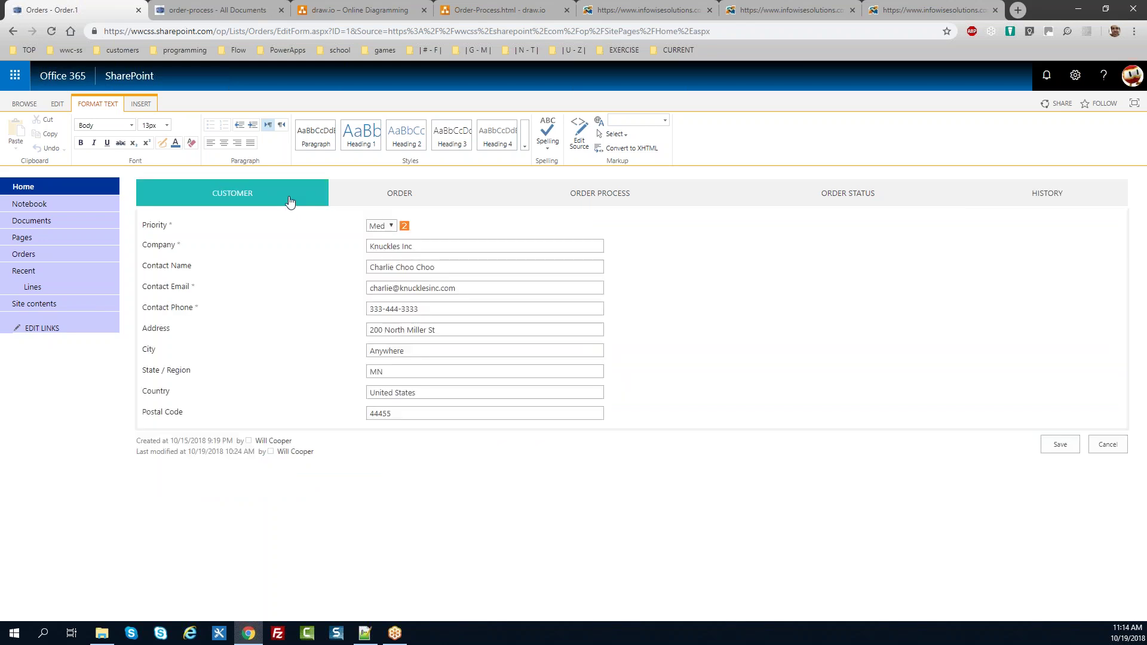
click(1107, 444)
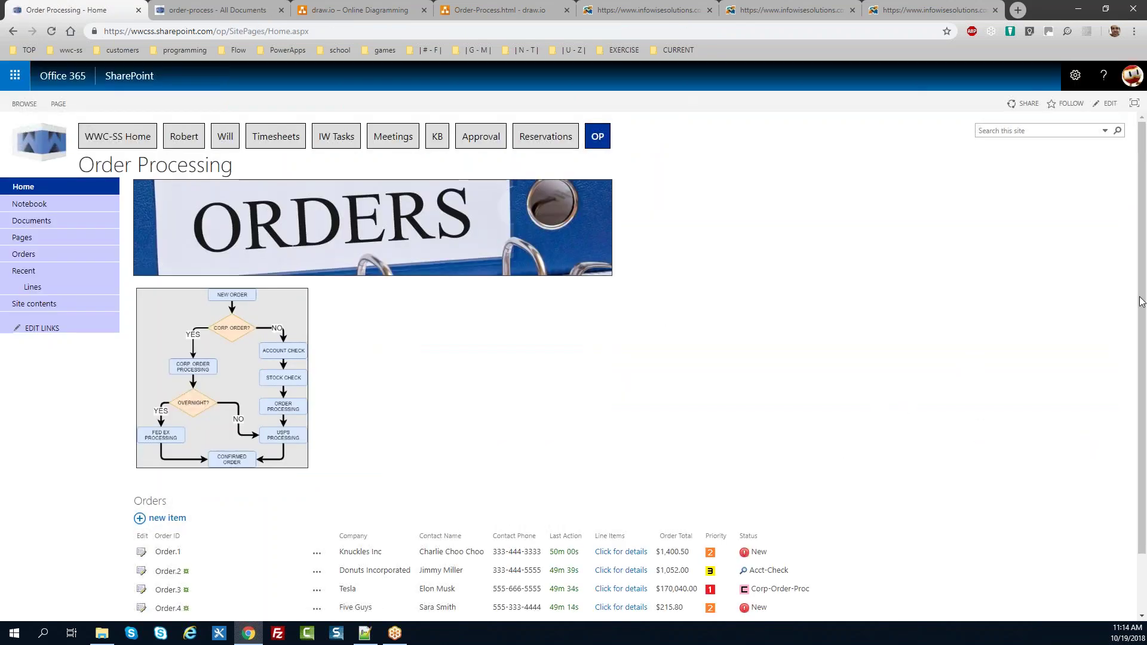
Step: Open the Costco order, Order.5, for editing from the Orders list
drag(1142, 283, 1132, 381)
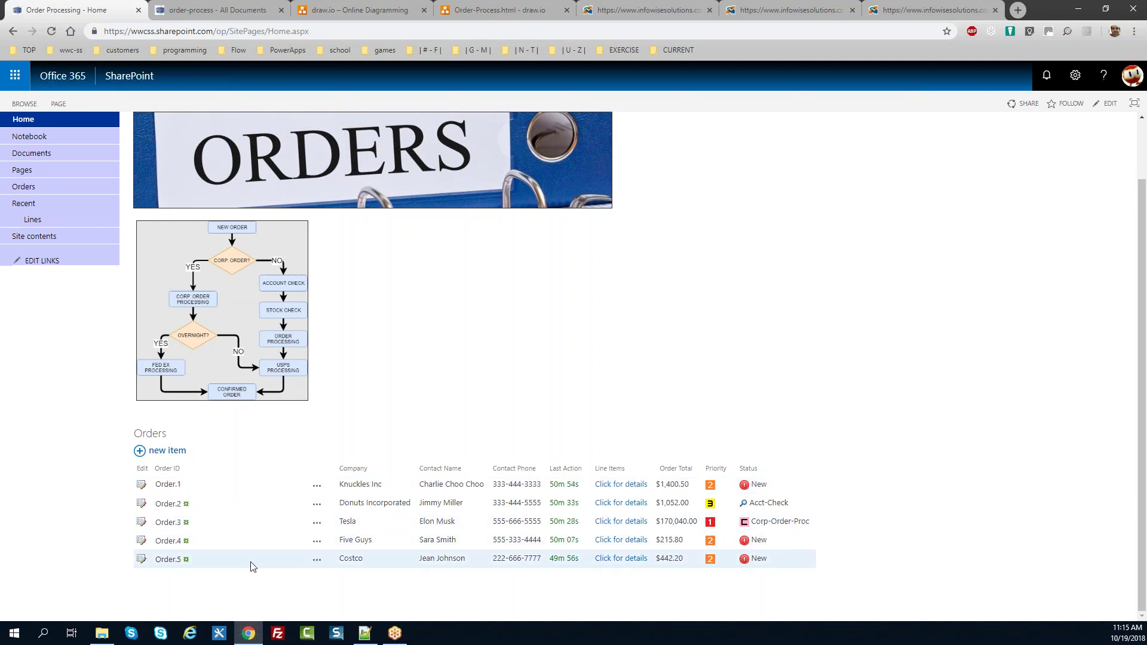
click(142, 560)
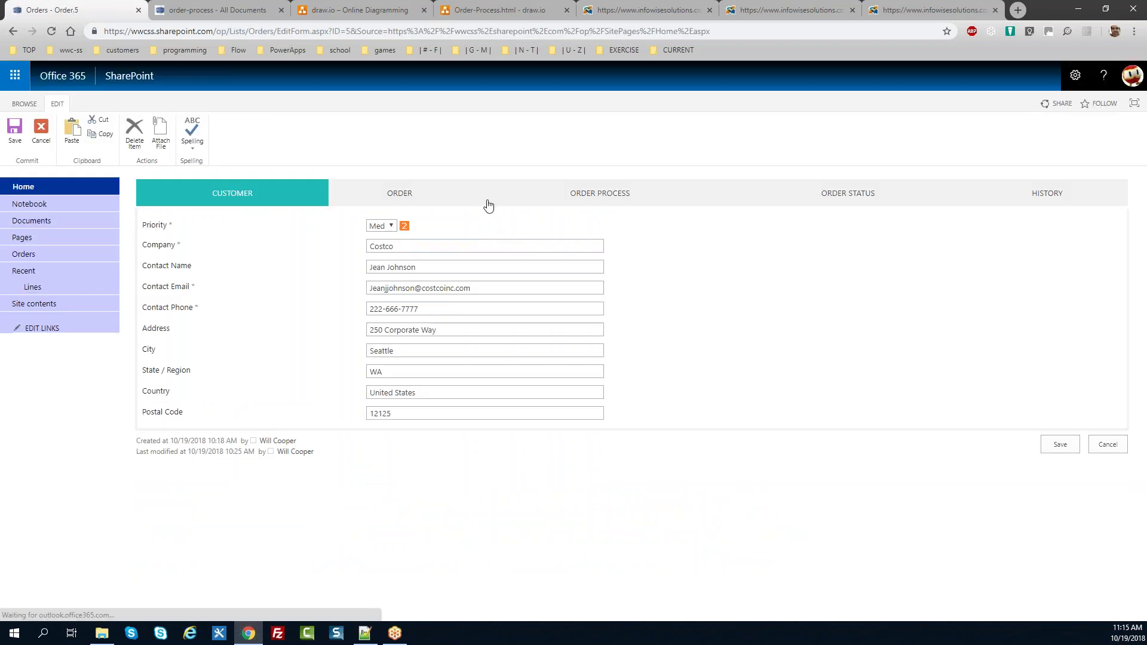
Step: Check Set as Corp Order on Order.5 and save the order
click(542, 205)
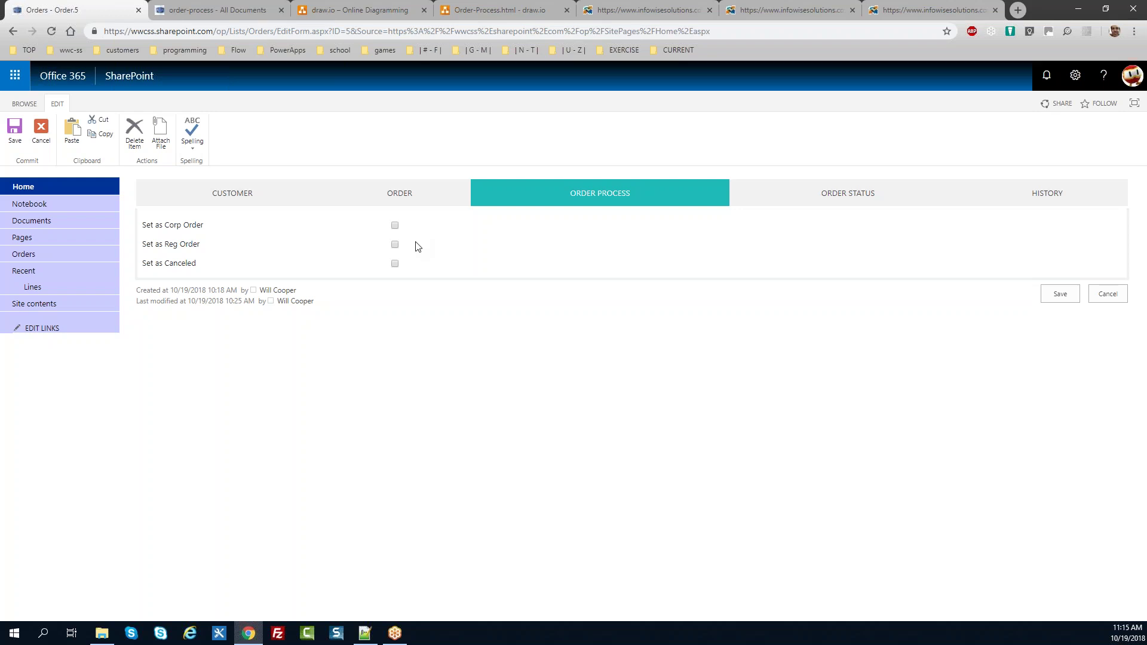
click(394, 225)
click(774, 202)
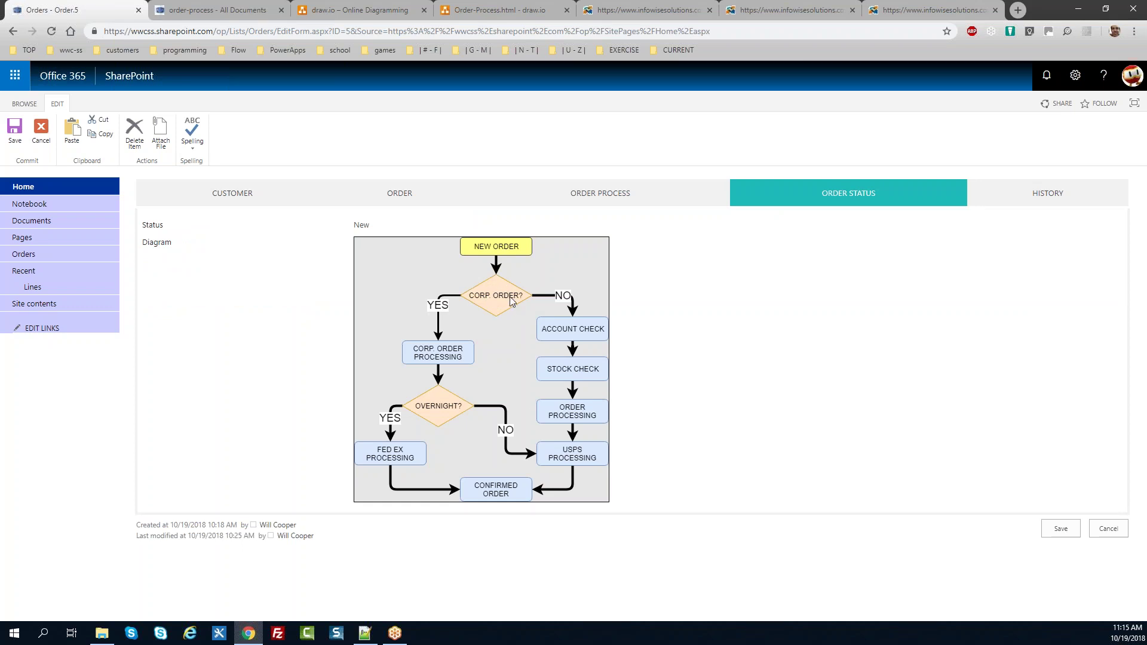
click(582, 202)
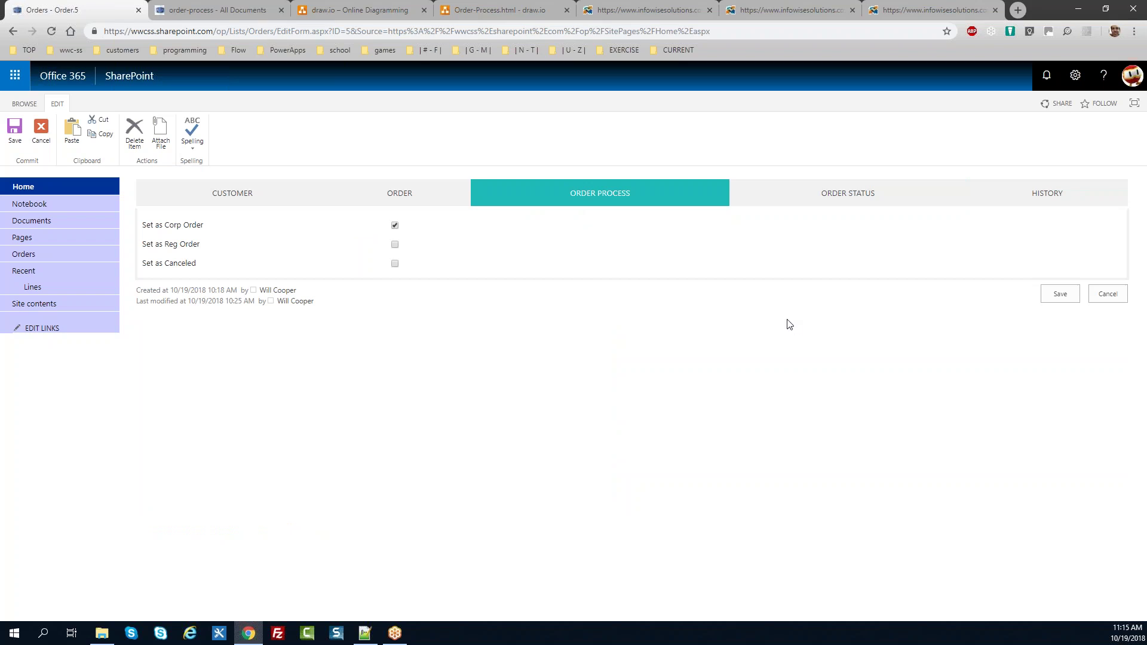
click(1067, 298)
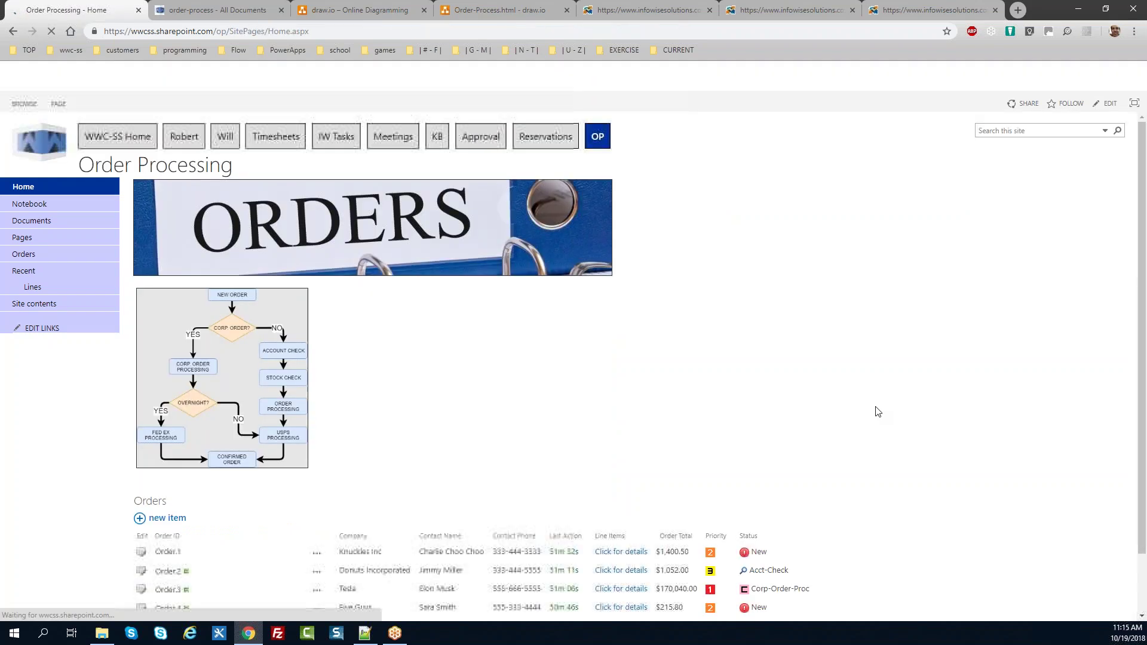
Step: Reopen Order.5 and show status Corp-Order-Proc highlighted on the Order Status flowchart
scroll(1139, 317, down, 2)
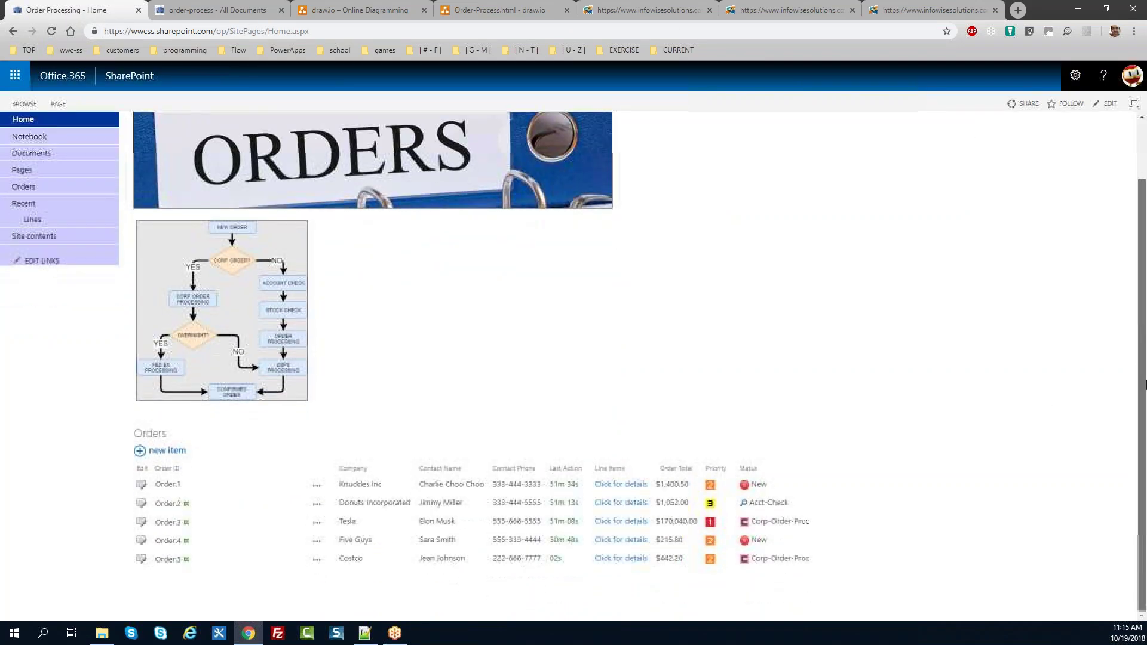
drag(818, 564, 749, 561)
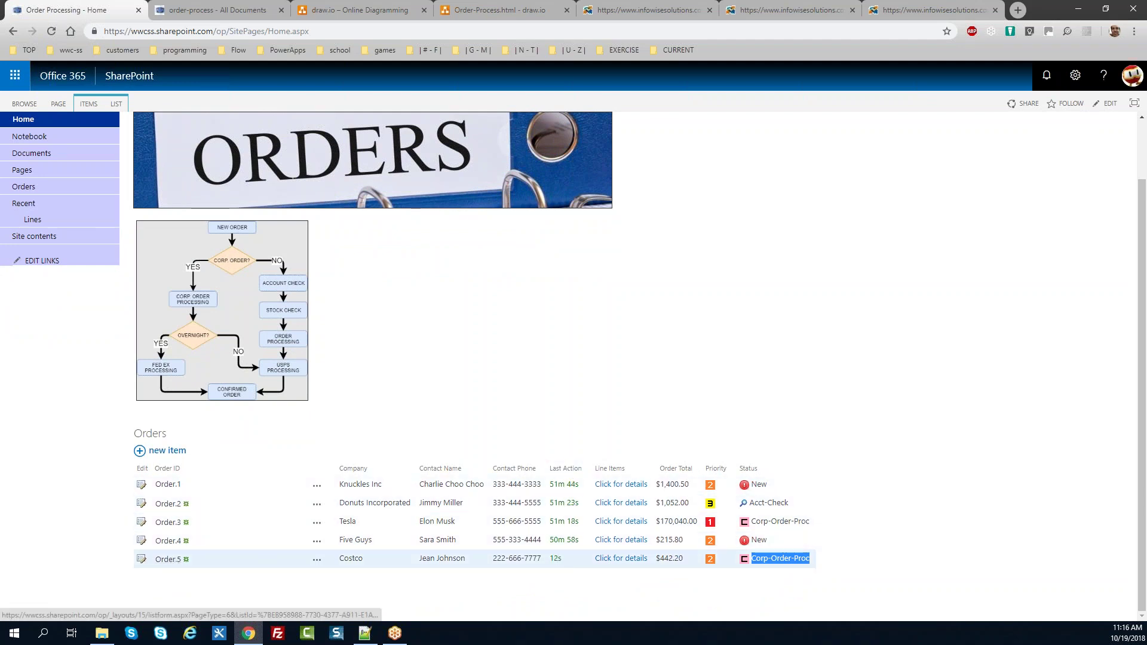
click(168, 559)
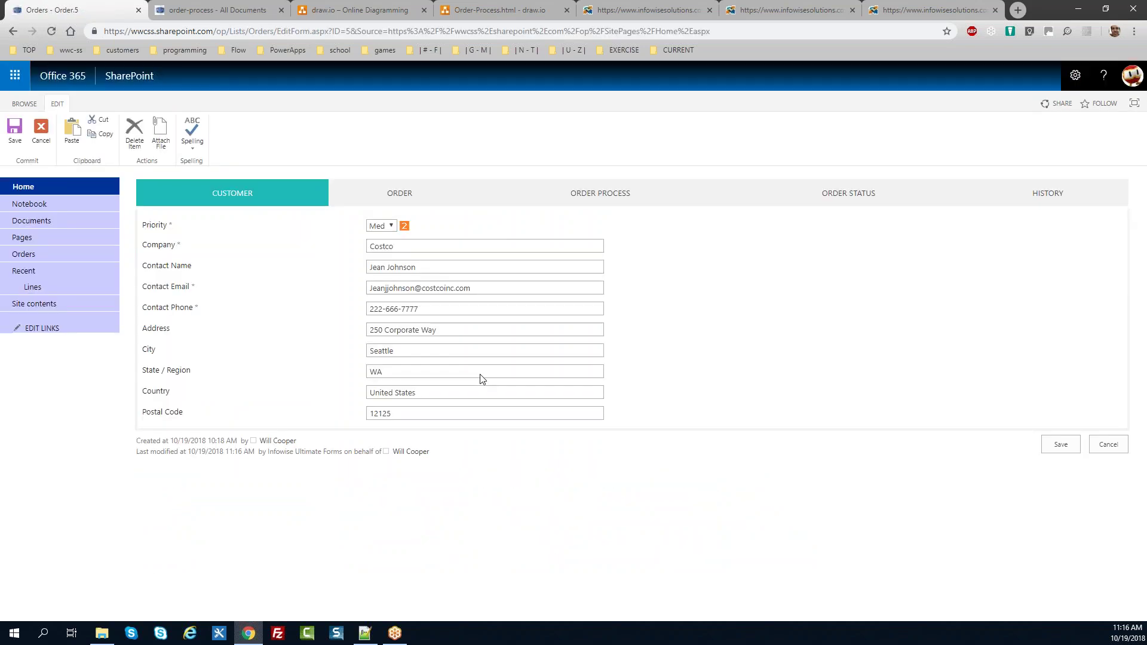
click(788, 193)
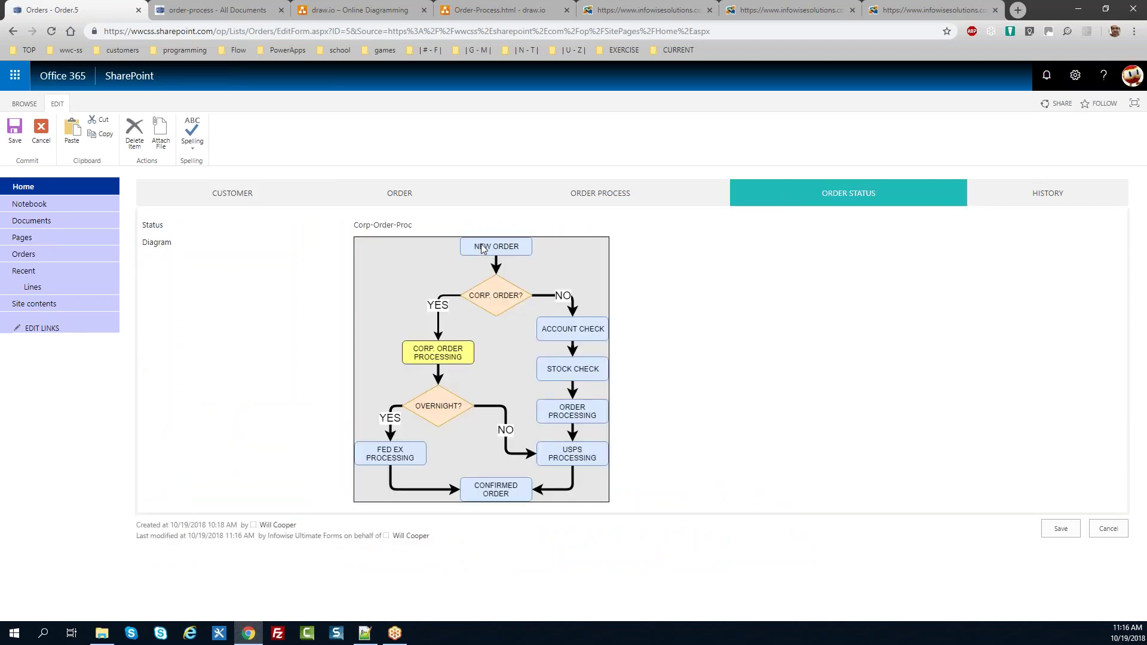
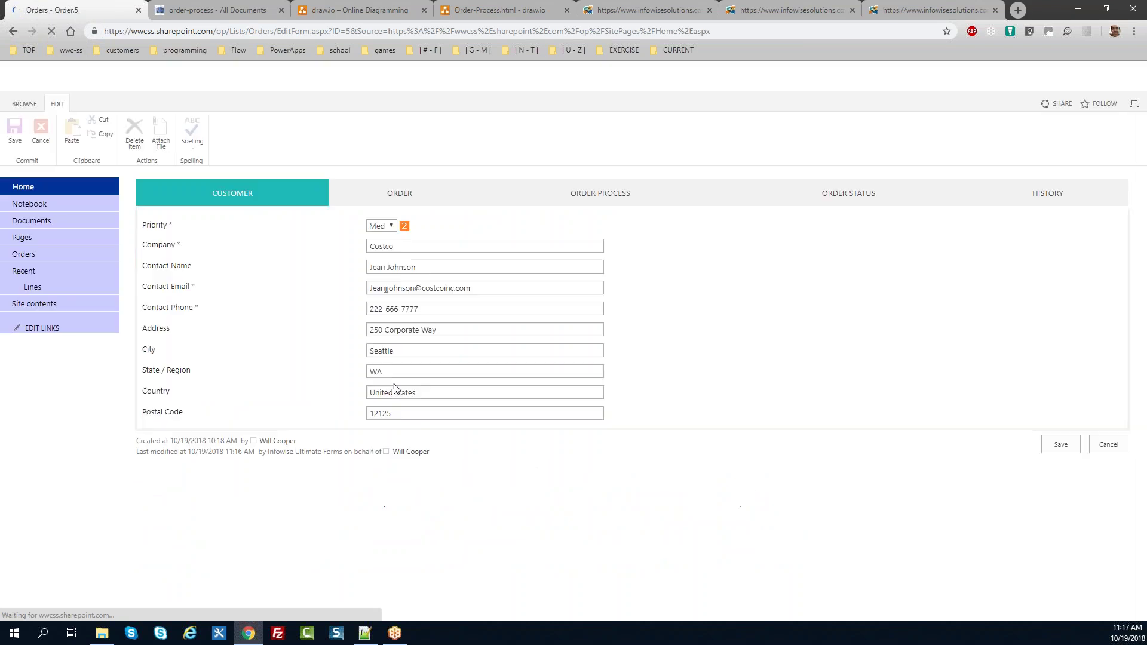
Step: Back out of Order.5 without adding a line or saving, and start a blank new order
click(420, 202)
click(420, 283)
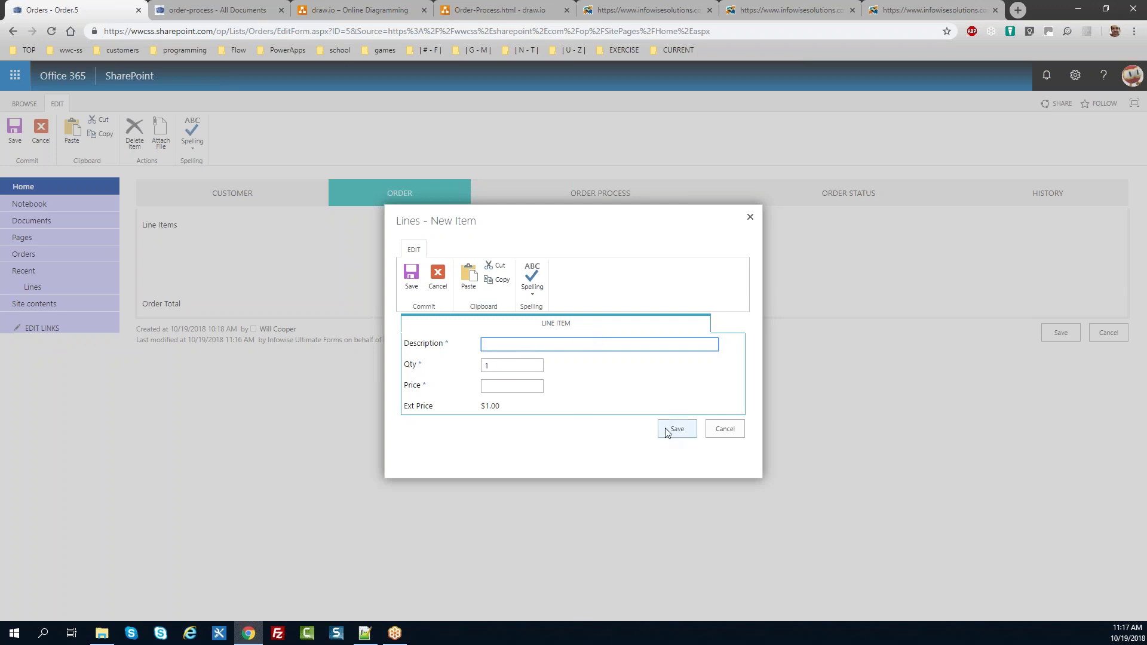
click(725, 429)
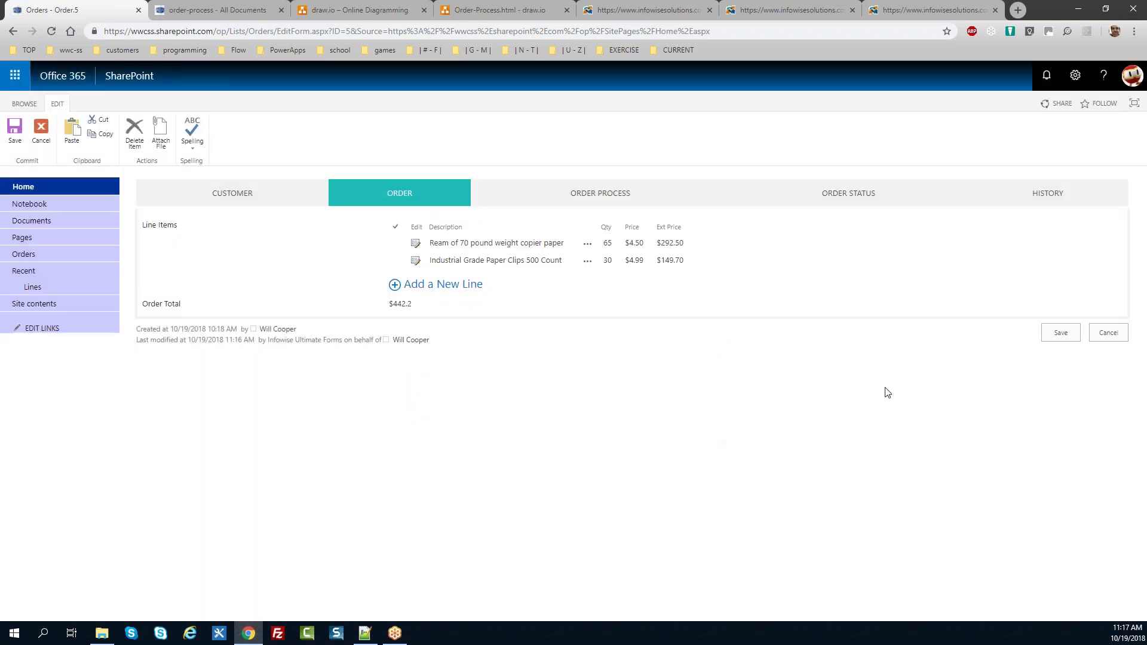
click(1108, 332)
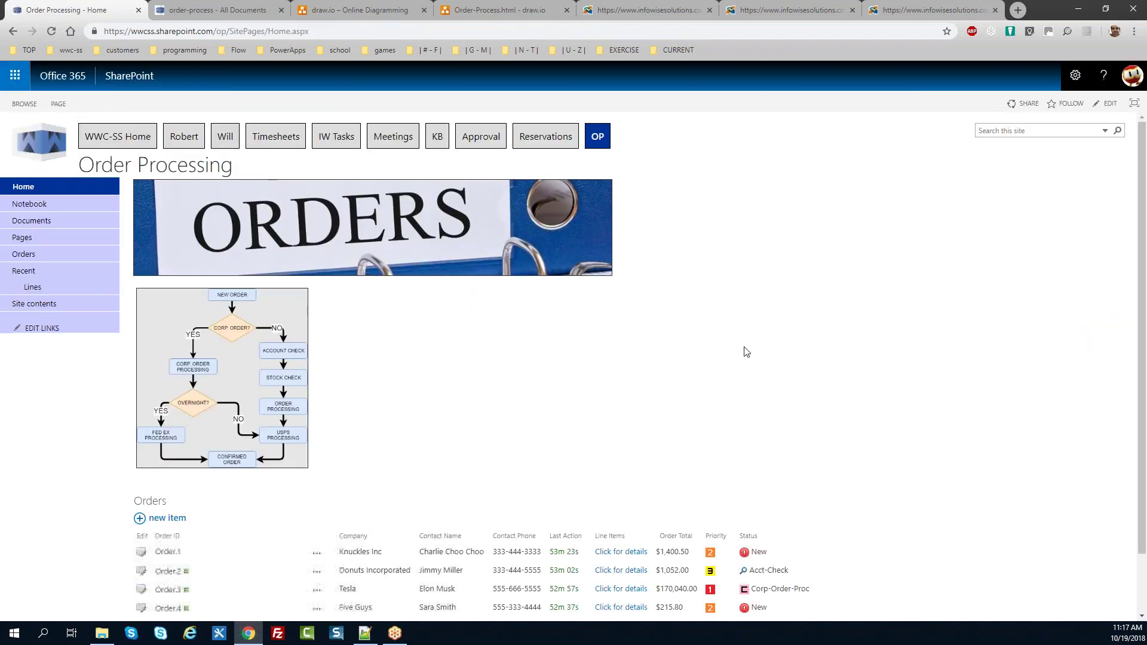
scroll(377, 472, down, 1)
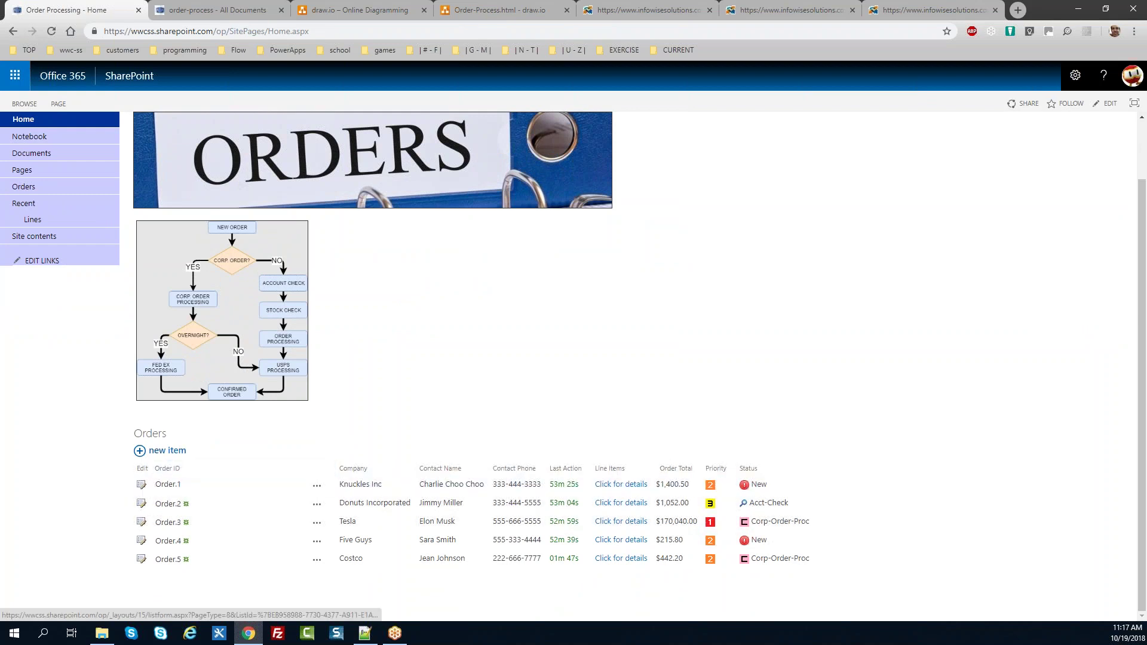
click(167, 451)
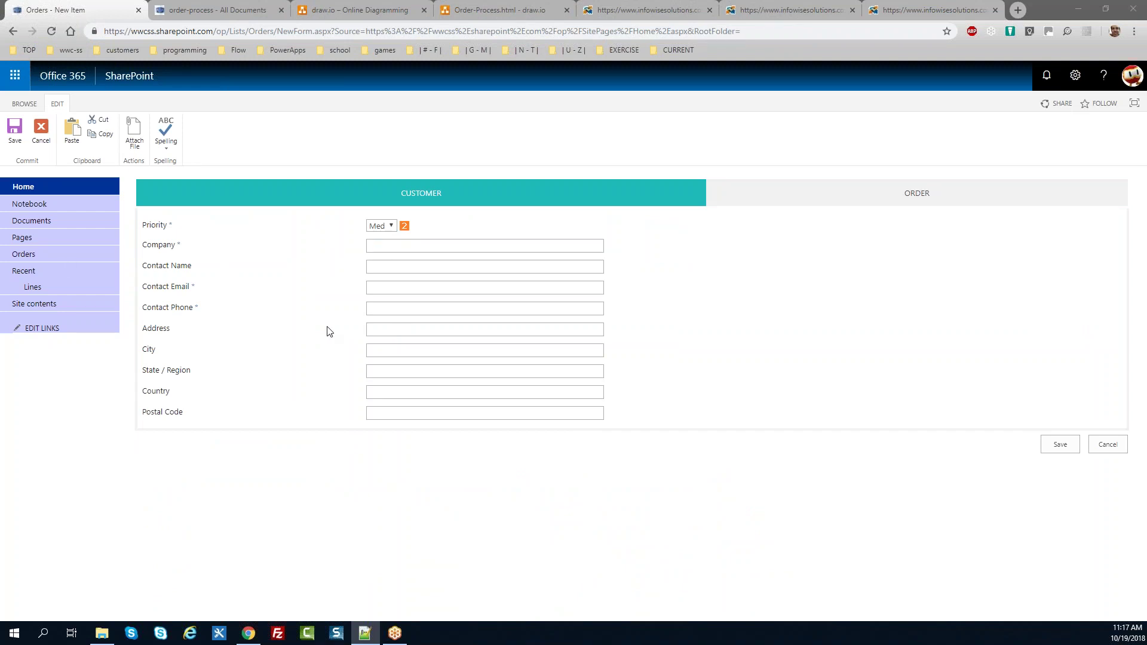
Step: Enter company Patagonia with the contact's name, e-mail and phone number from the notes
click(379, 245)
text(Patagonia)
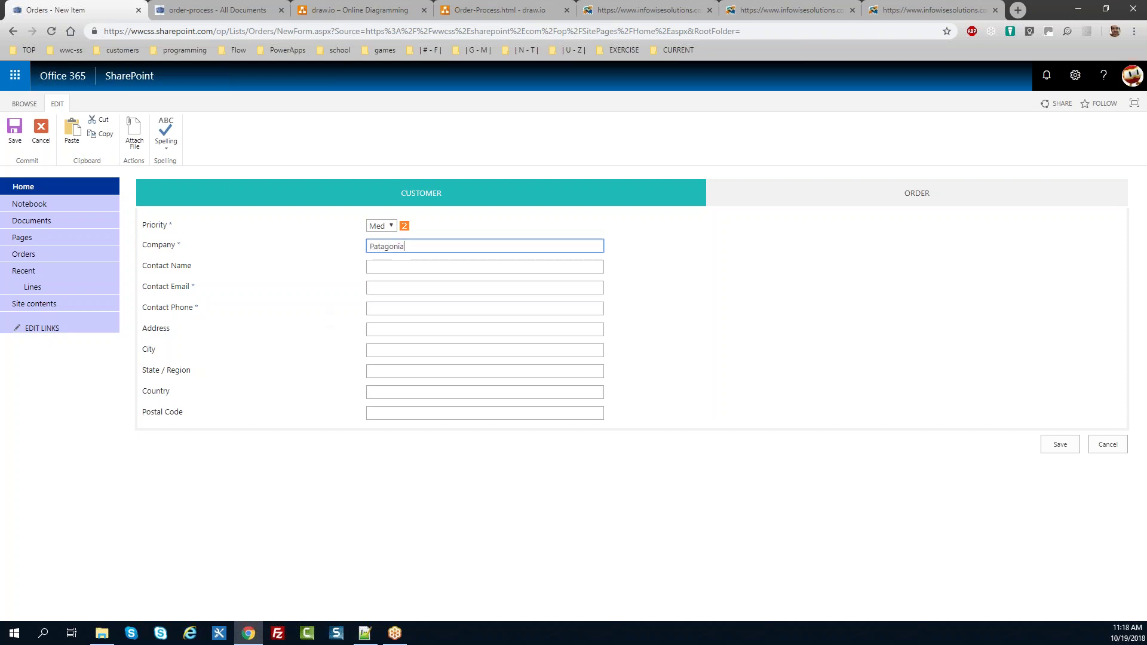
key(alt+Tab)
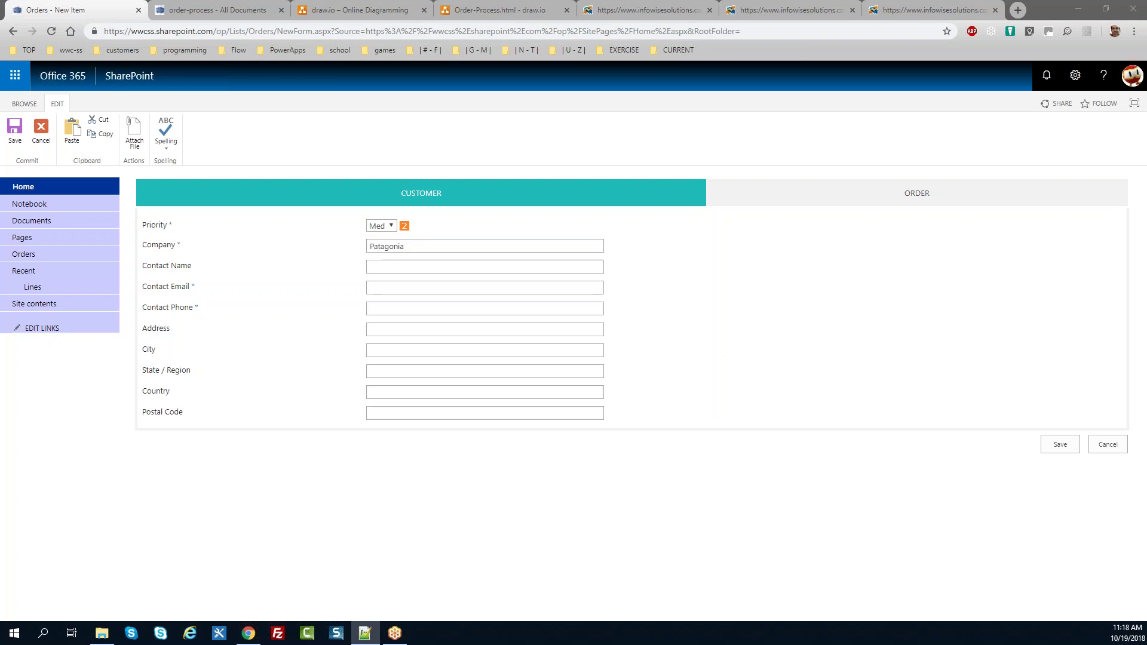
click(377, 266)
key(alt+Tab)
key(alt+Tab)
key(ctrl+v)
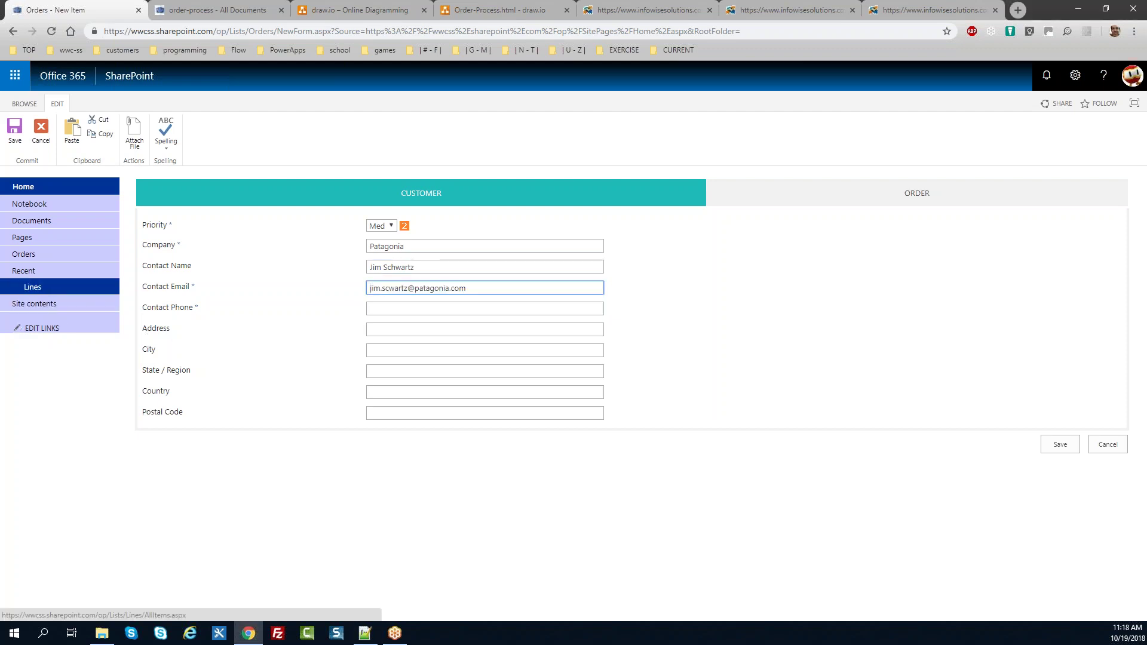
key(alt+Tab)
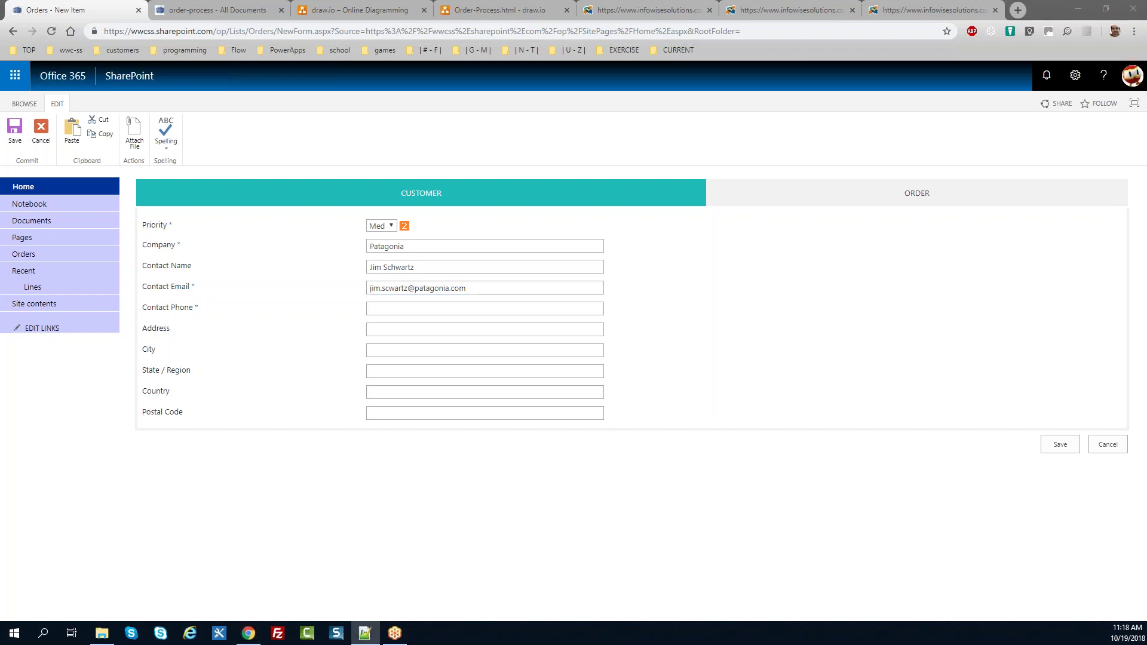
click(388, 308)
key(ctrl+v)
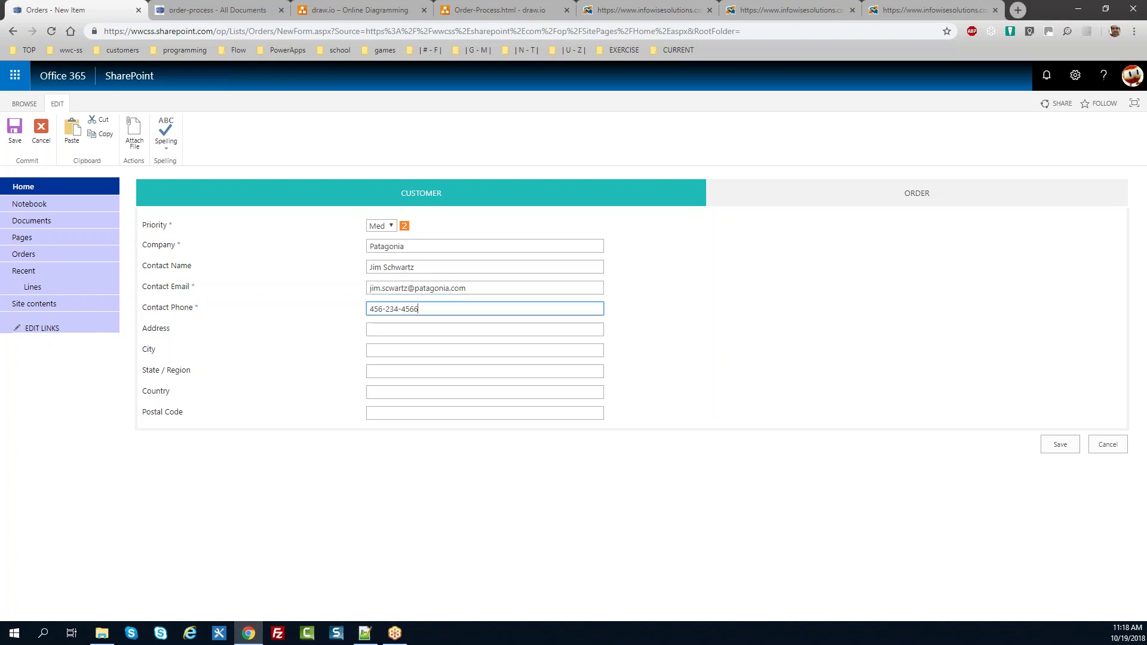
key(alt+Tab)
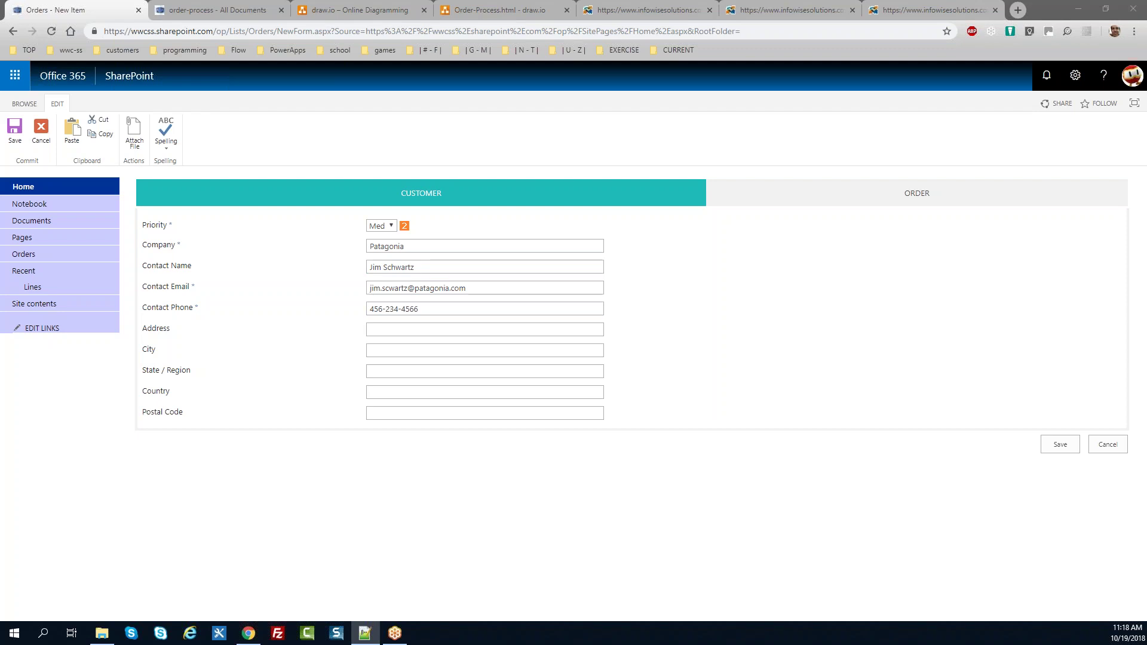
Step: Fill in the street address, Chicago, IL, United States and postal code, then view the empty Order tab
click(384, 330)
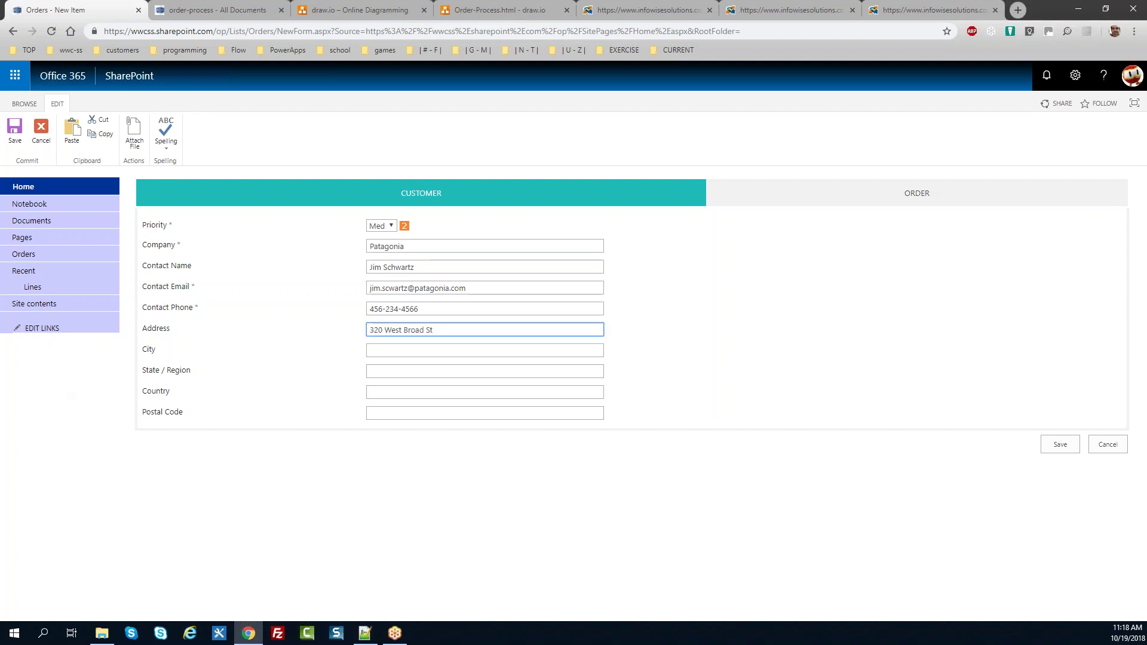
key(alt+Tab)
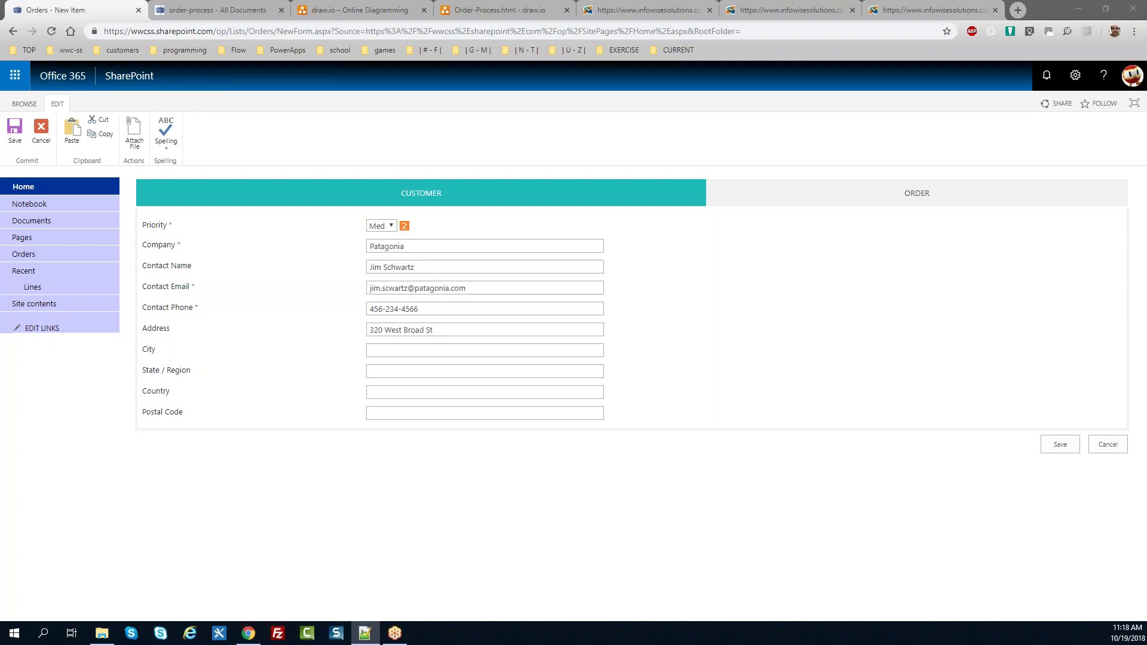
click(369, 351)
text(Chicago)
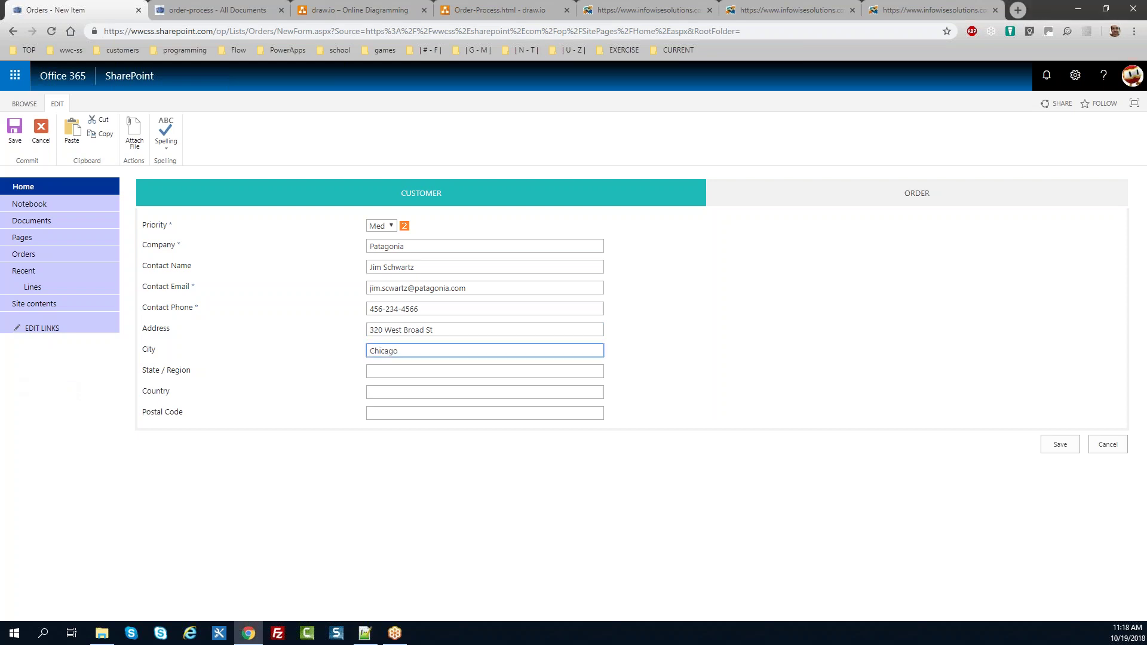
key(alt+Tab)
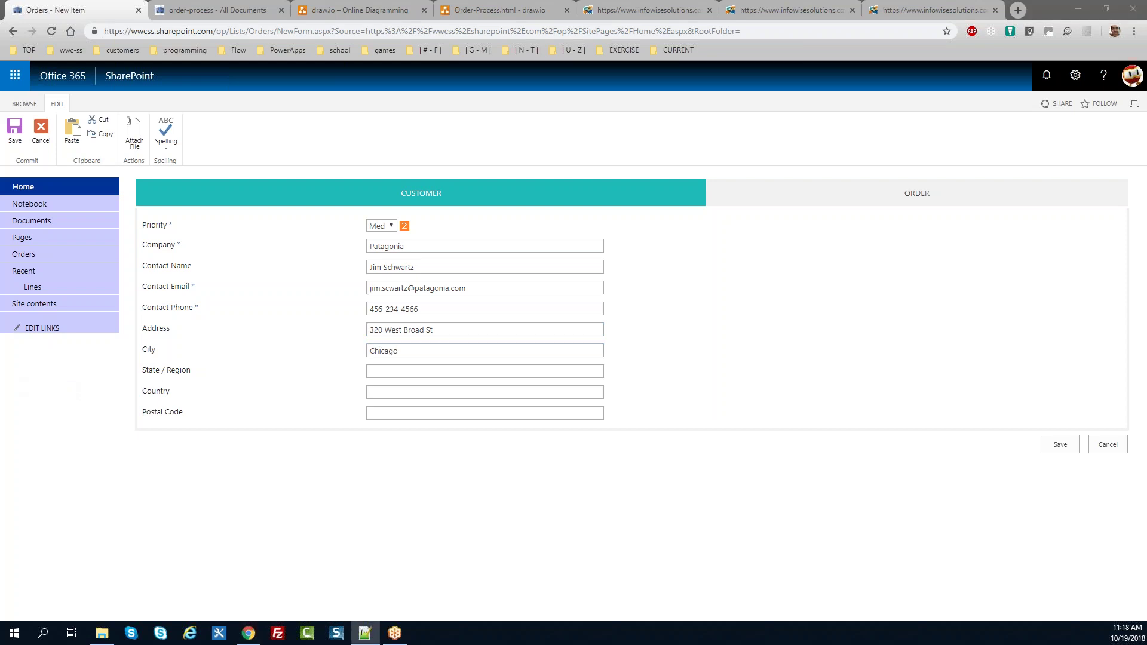
key(alt+Tab)
key(Tab)
text(IL)
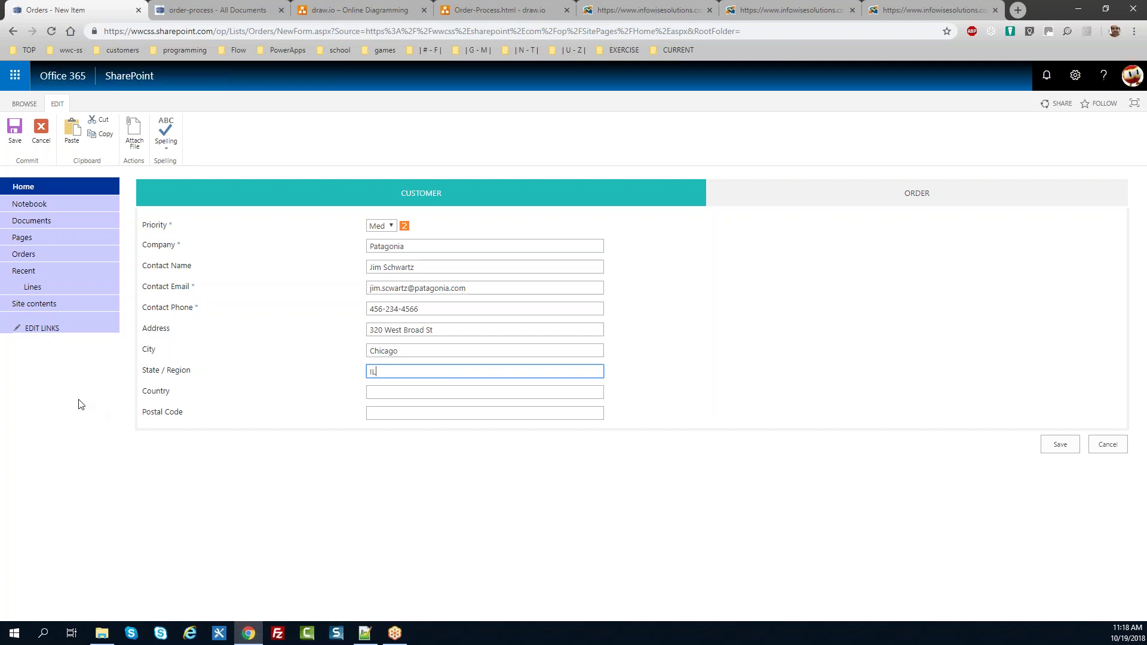
key(alt+Tab)
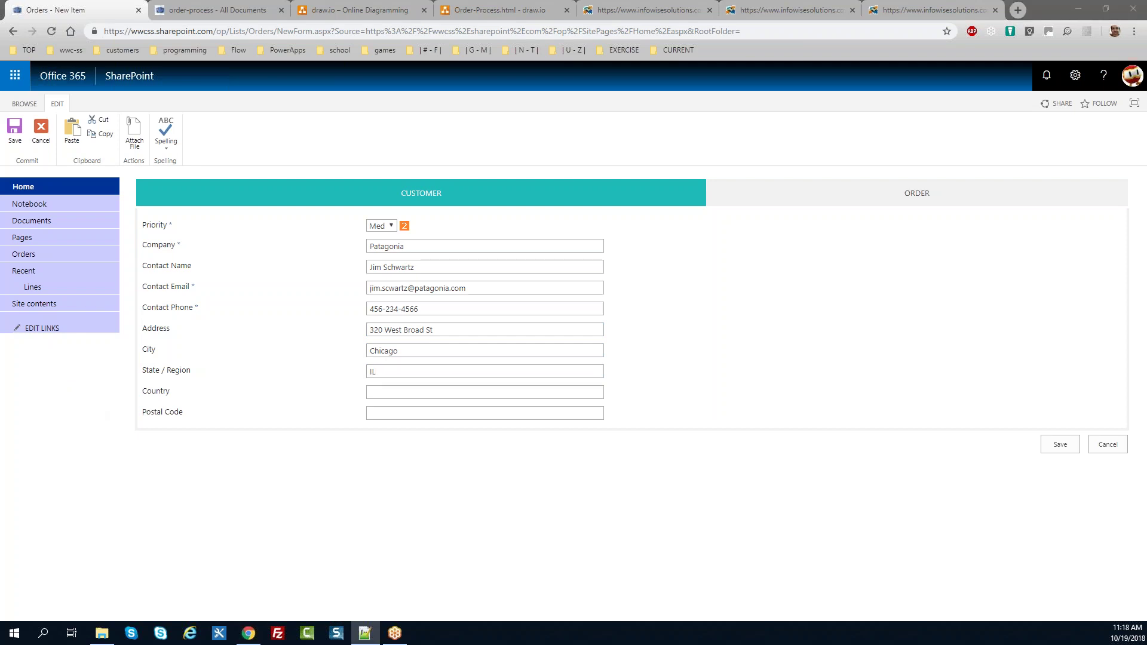
click(424, 395)
text(United States)
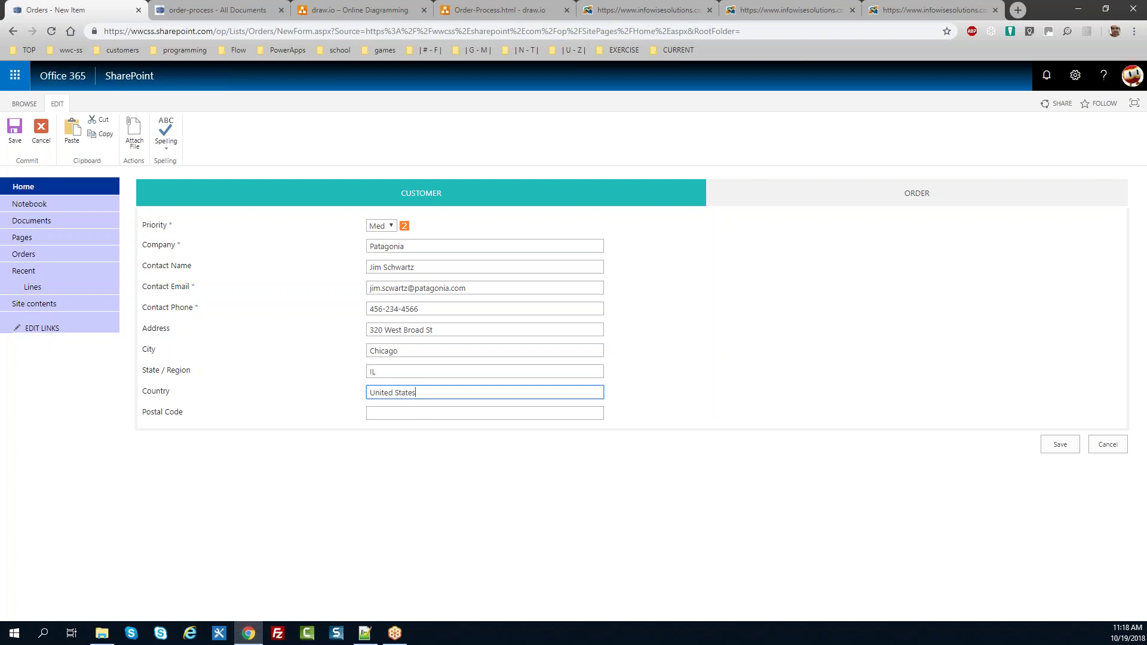
key(alt+Tab)
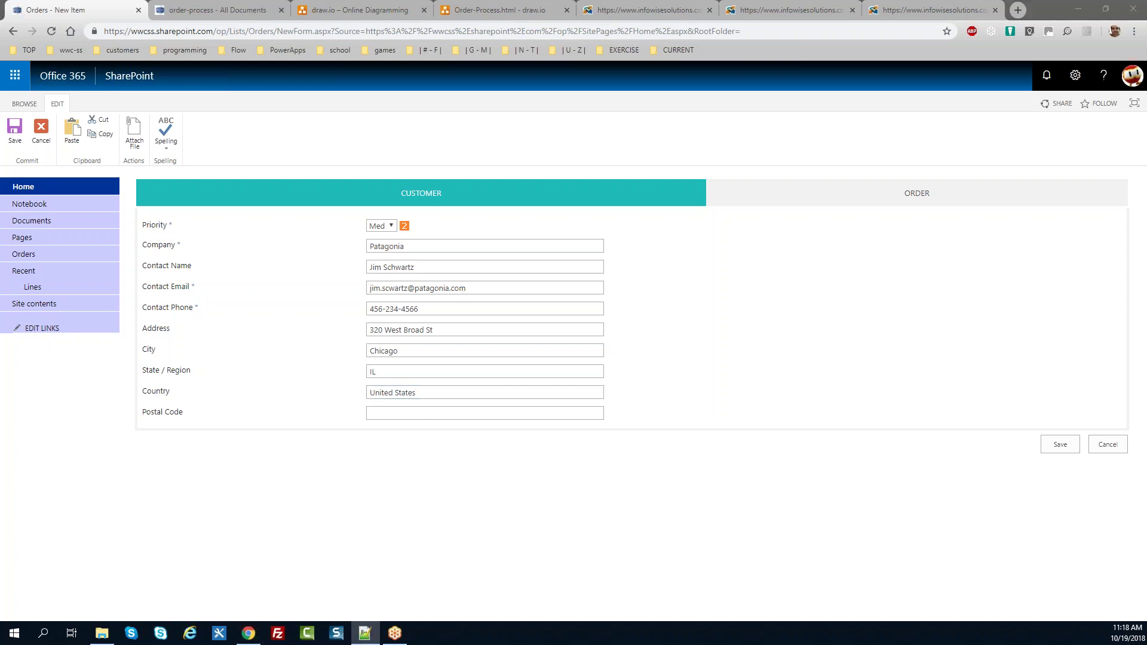
click(438, 415)
text(34435)
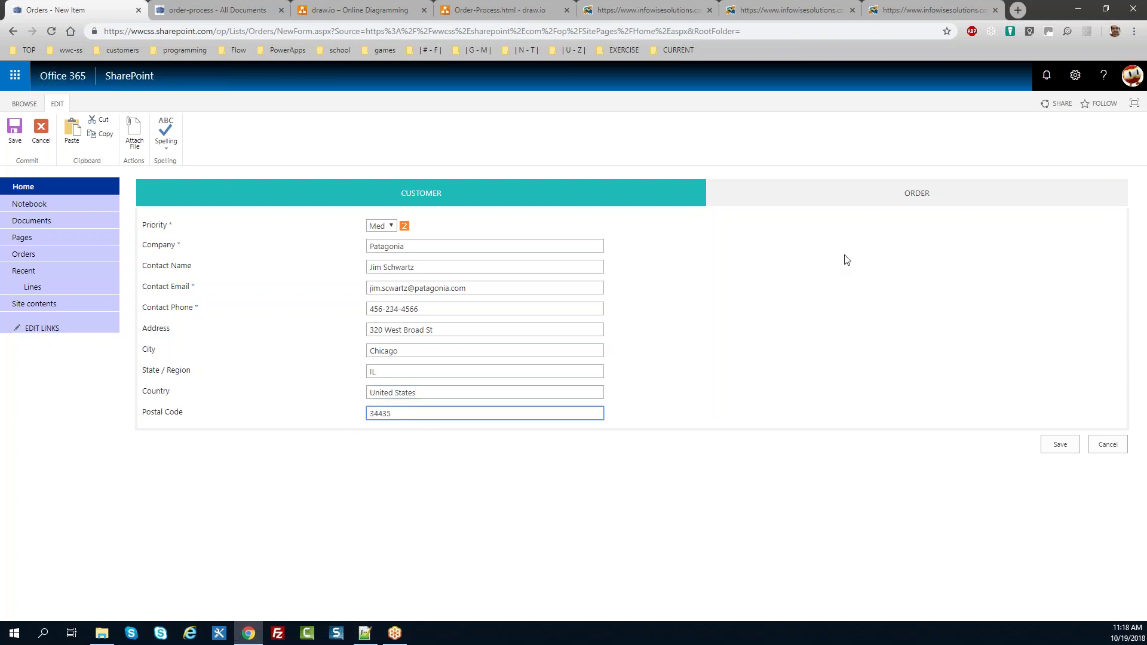
click(847, 206)
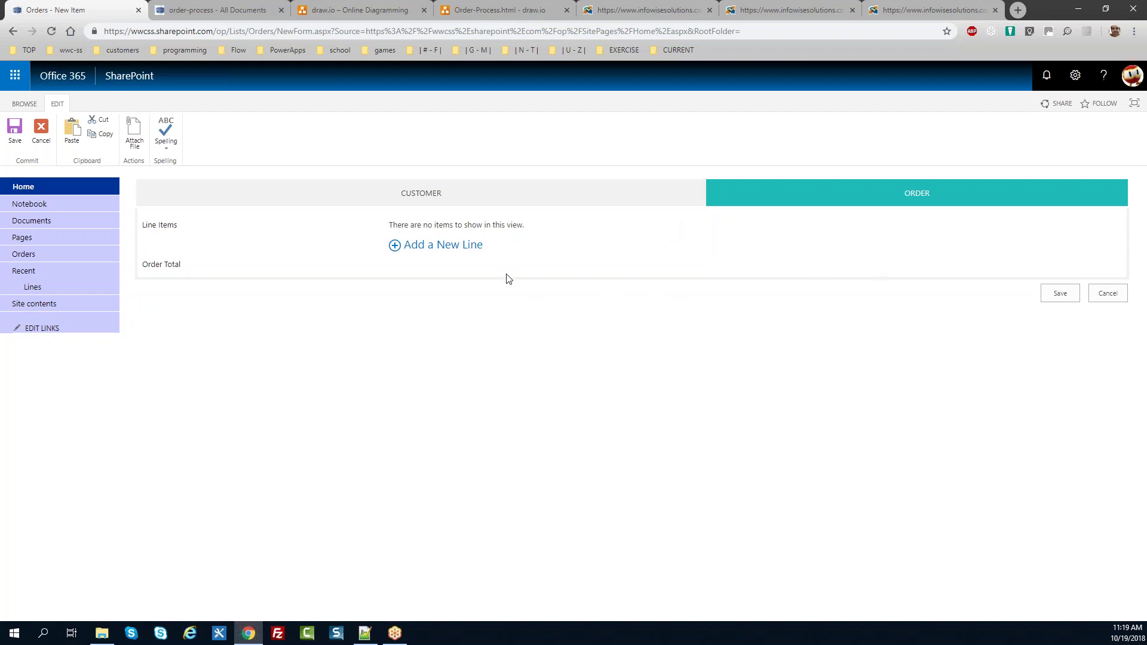
Step: Add a Jumbo Box Tissue Paper 12 Count line, 25 at $8.99, giving $224.75 extended price
click(451, 250)
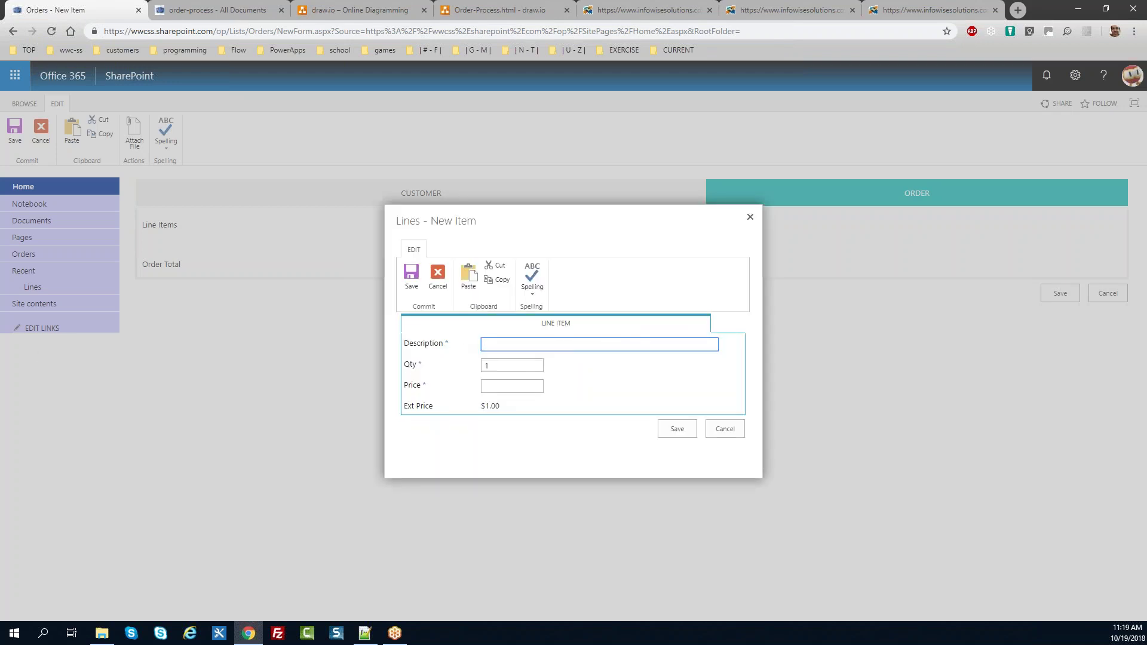
key(alt+Tab)
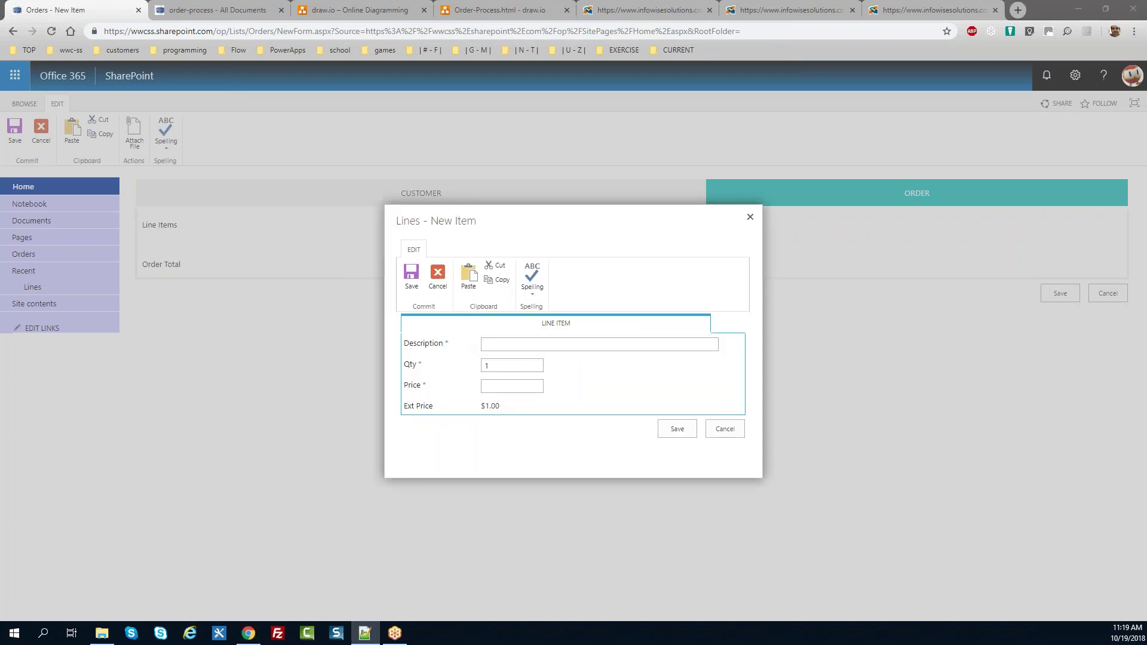
click(486, 344)
text(Jumbo Box Tissue Paper 12 Count)
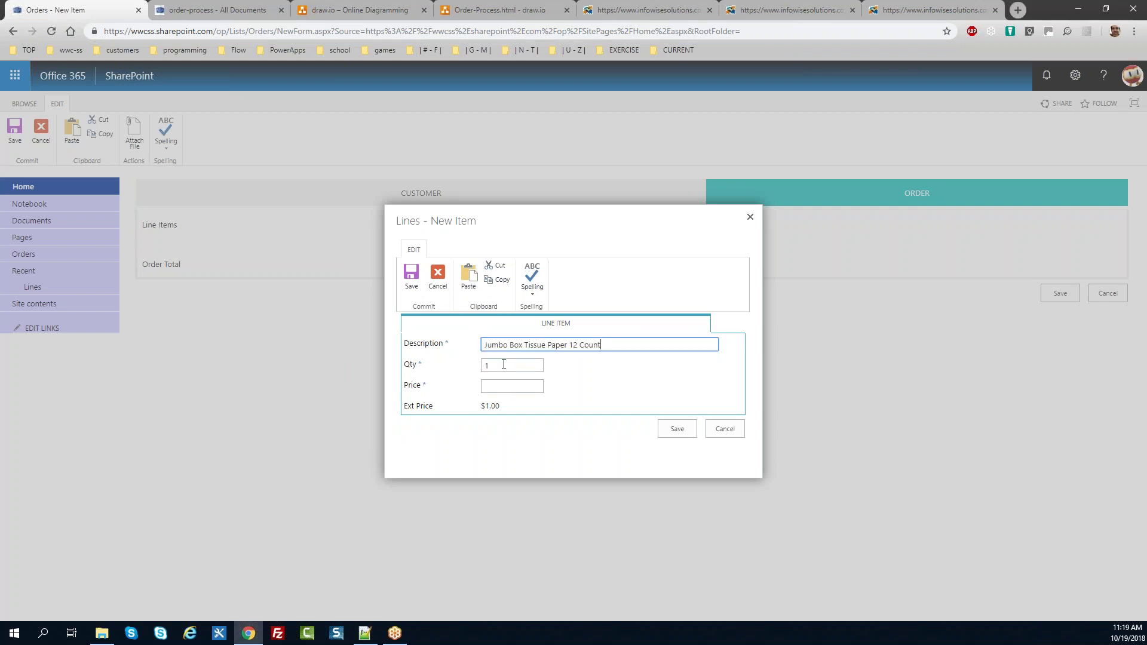
key(Tab)
text(25)
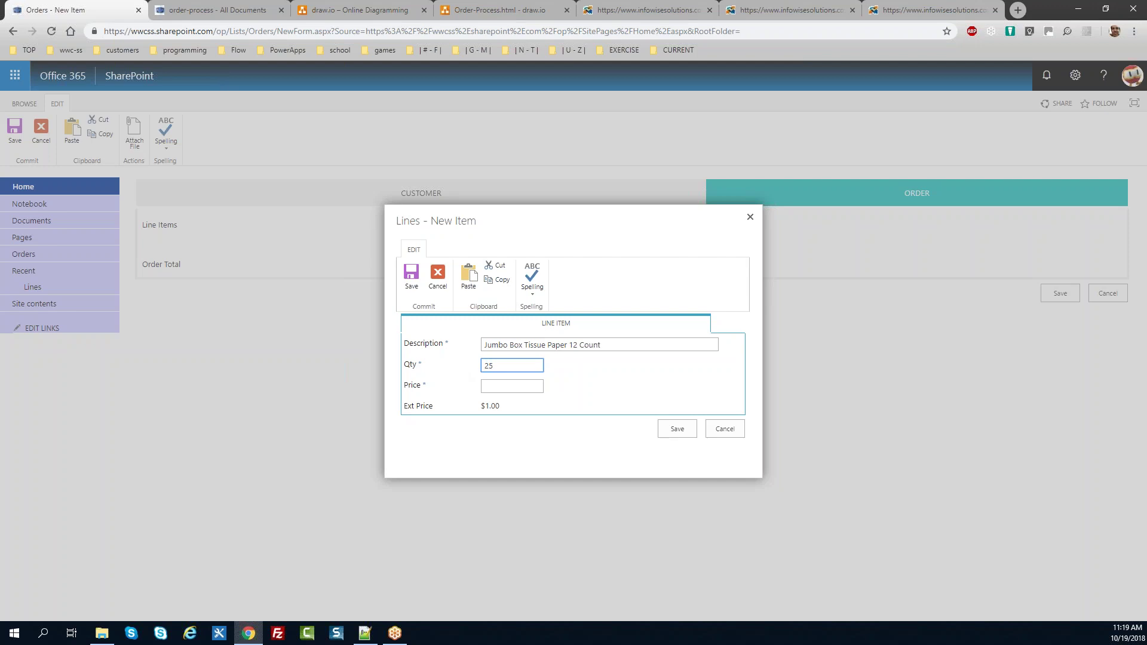
key(alt+Tab)
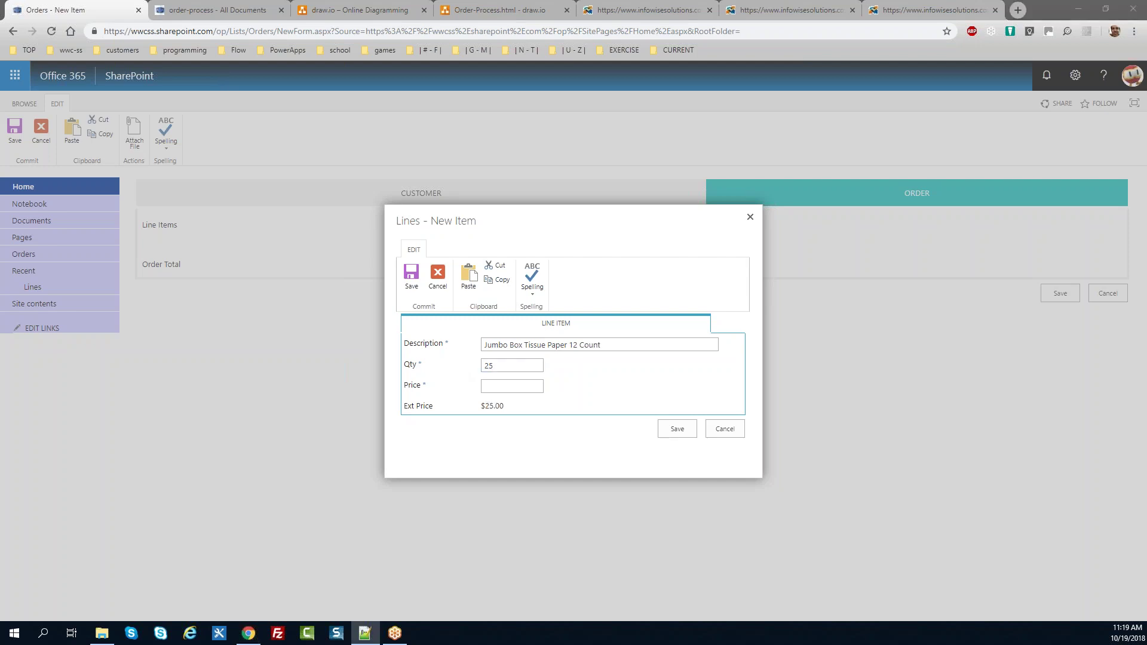
click(529, 387)
text(8.99)
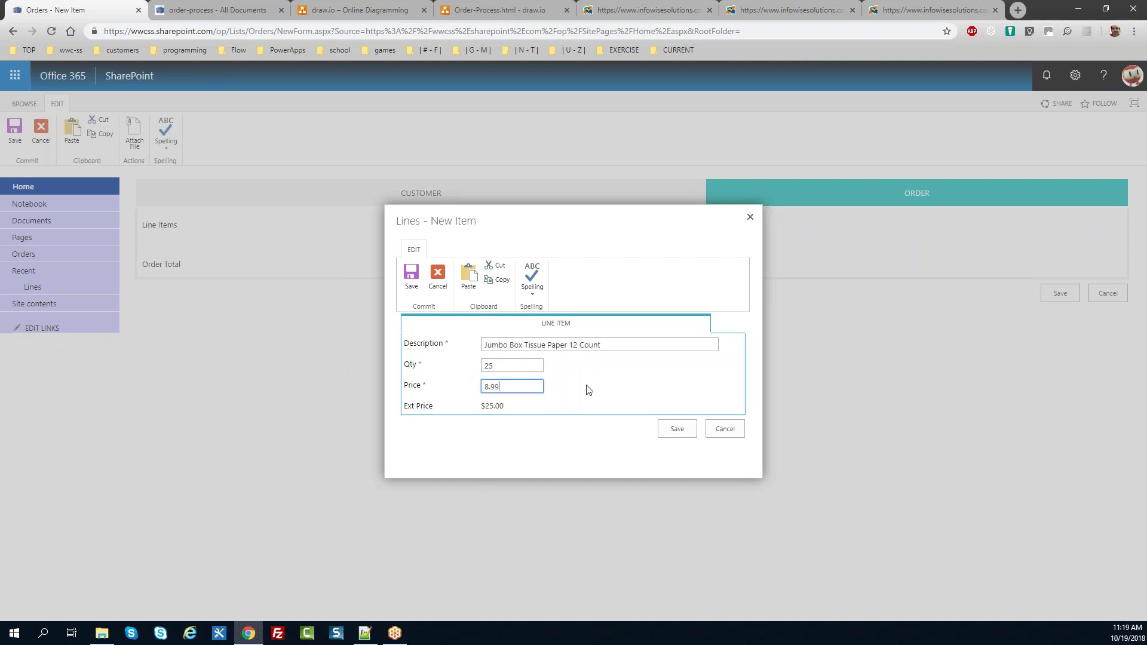
drag(513, 408, 389, 423)
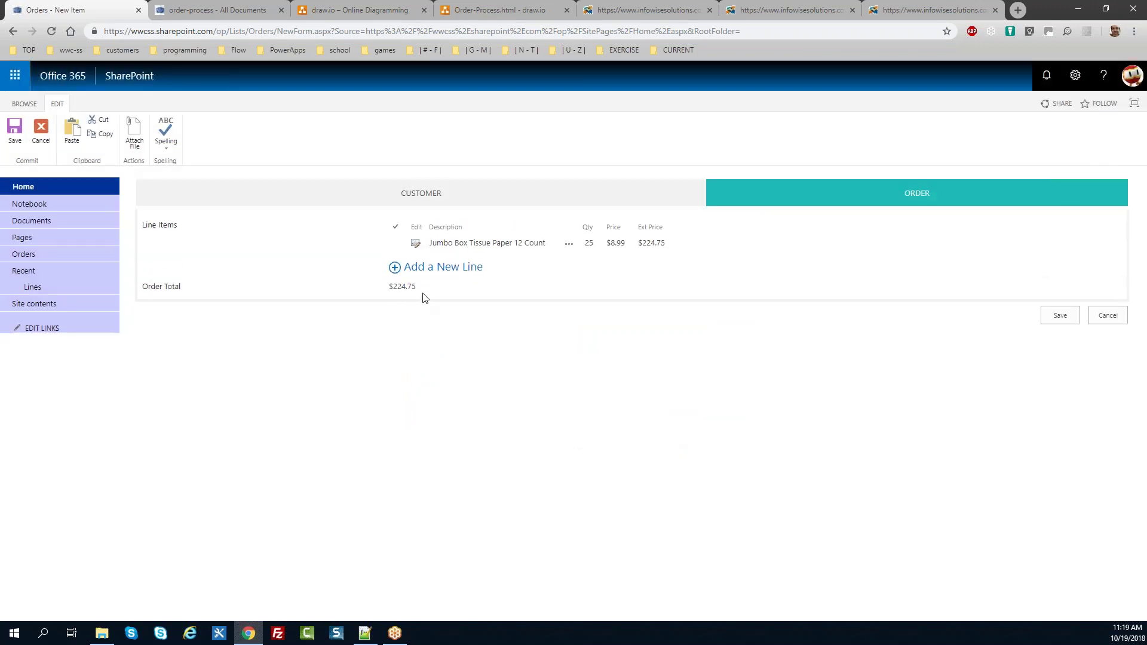
drag(185, 290, 142, 286)
Step: Add a Standard Coffee Filters 500 Count line, 32 at $9.88, and save the order
click(453, 268)
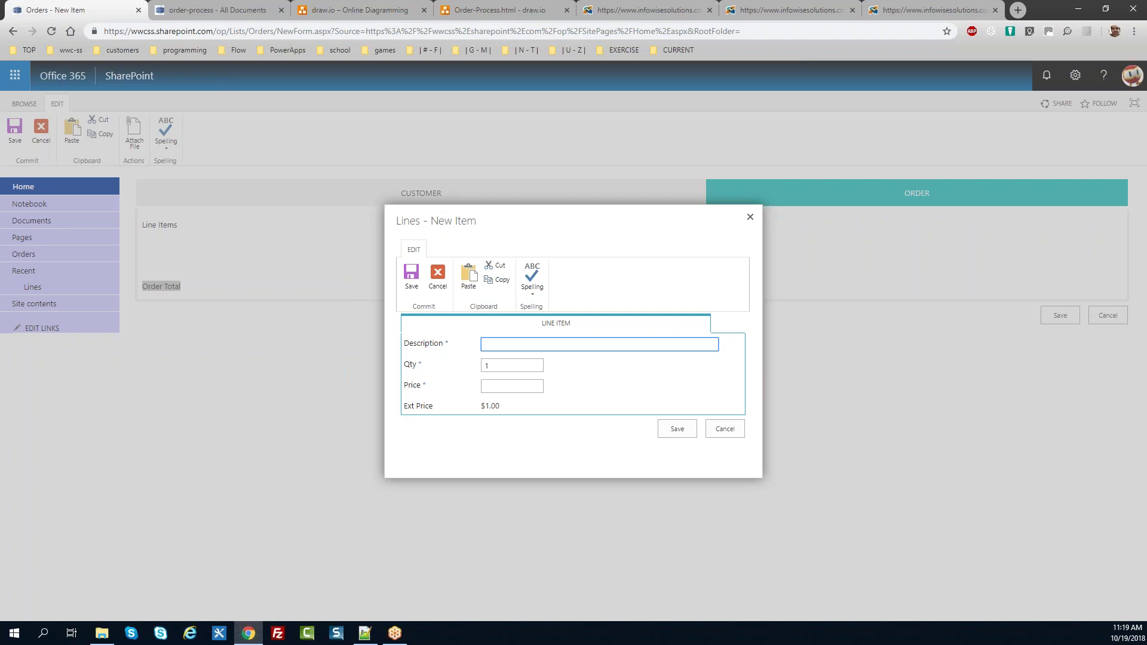
key(alt+Tab)
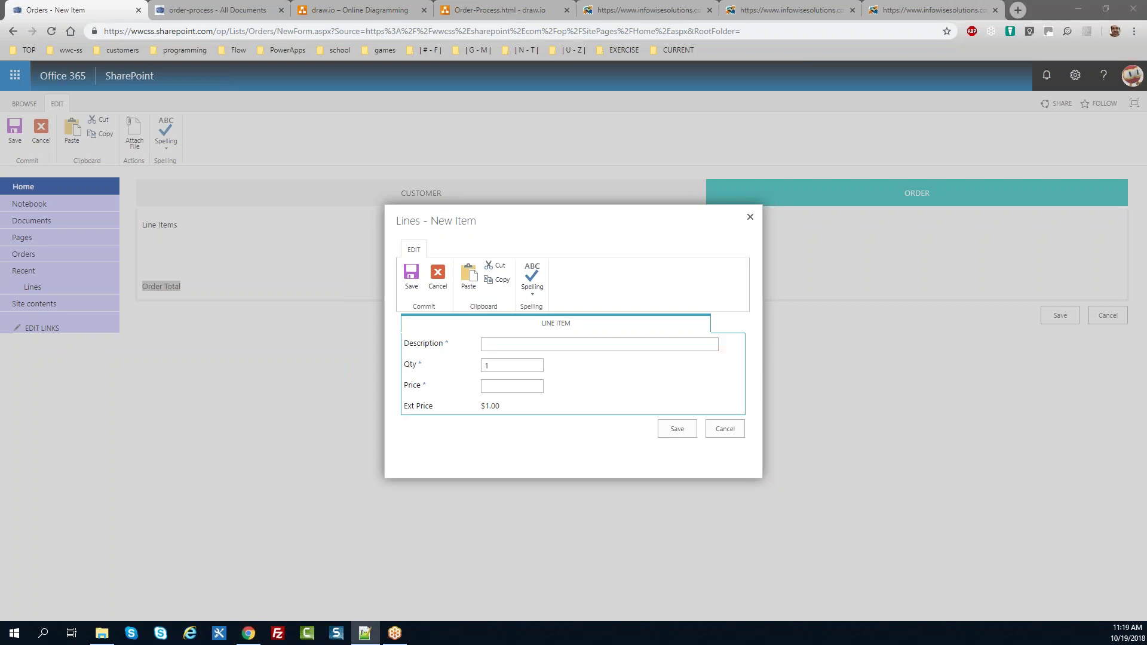
click(520, 345)
text(Standard Coffee Filters 500 Count)
double_click(501, 365)
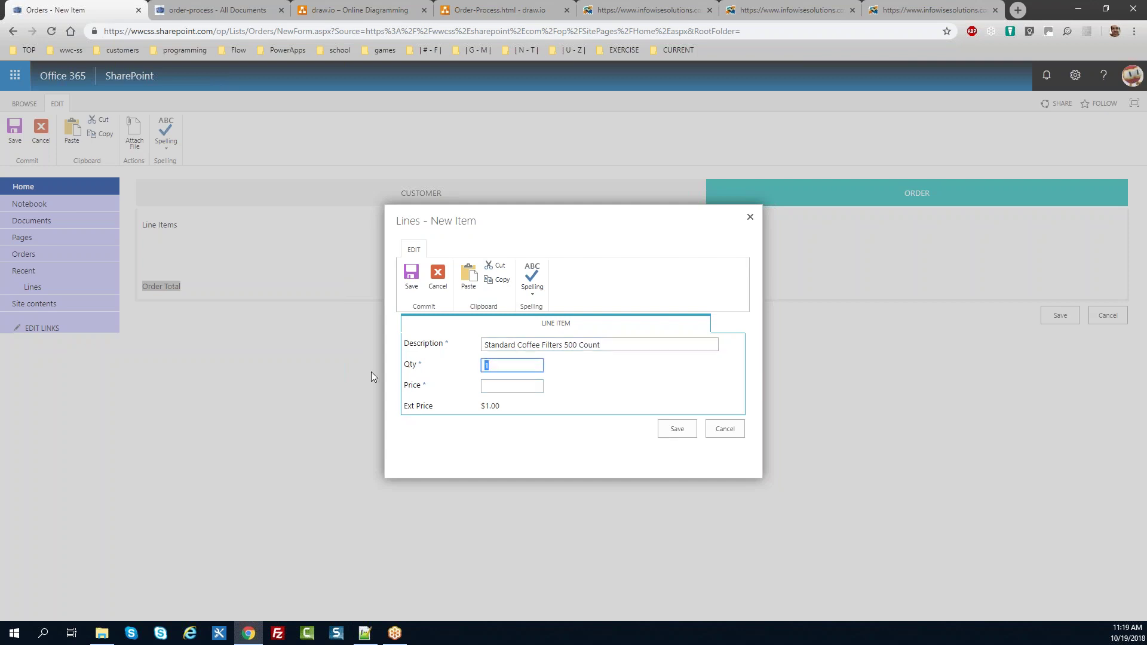
text(32)
key(Tab)
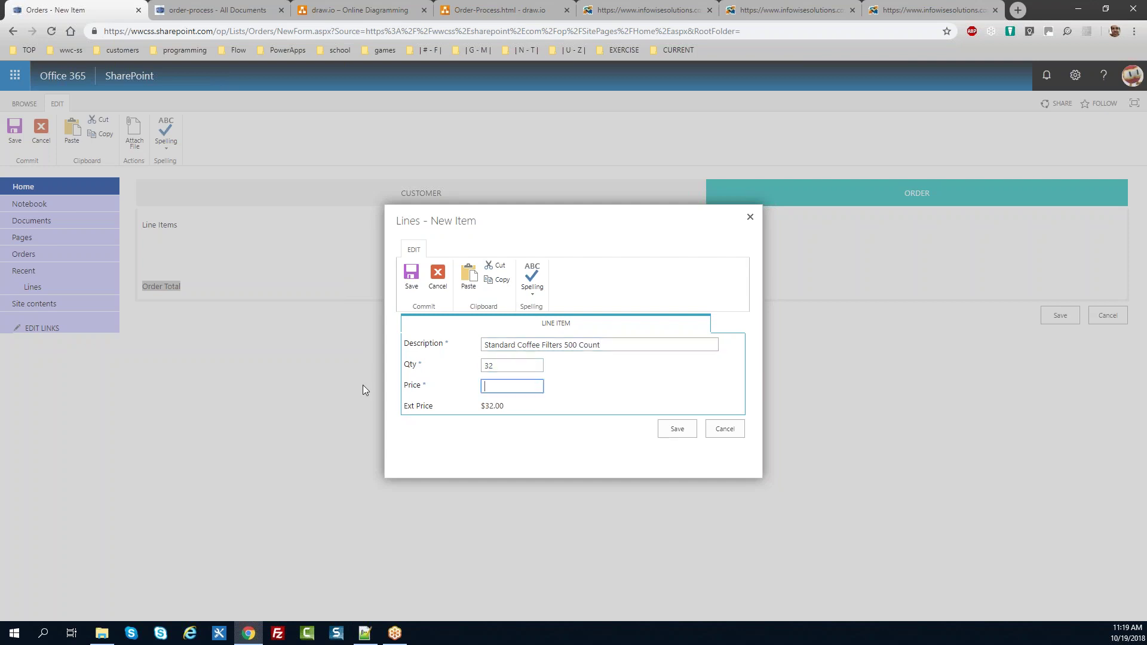
text(9.88)
click(592, 404)
click(677, 429)
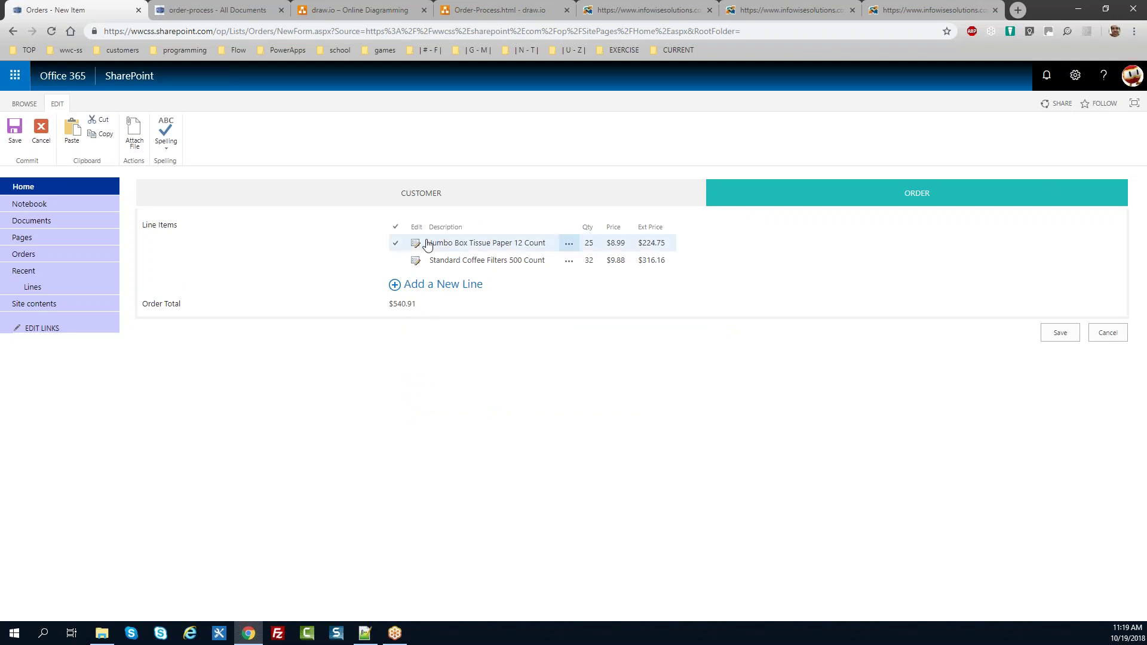
click(1058, 333)
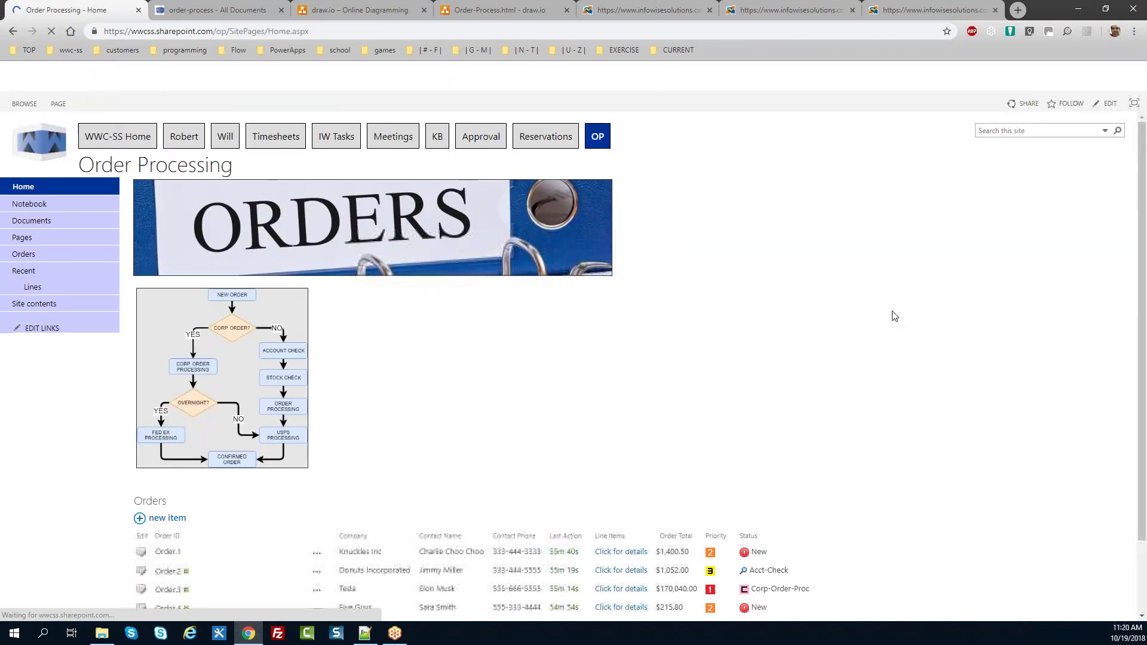
Step: Expand the line items of Order.6 and Order.5 on the home page, then go to the Orders list
scroll(947, 312, down, 3)
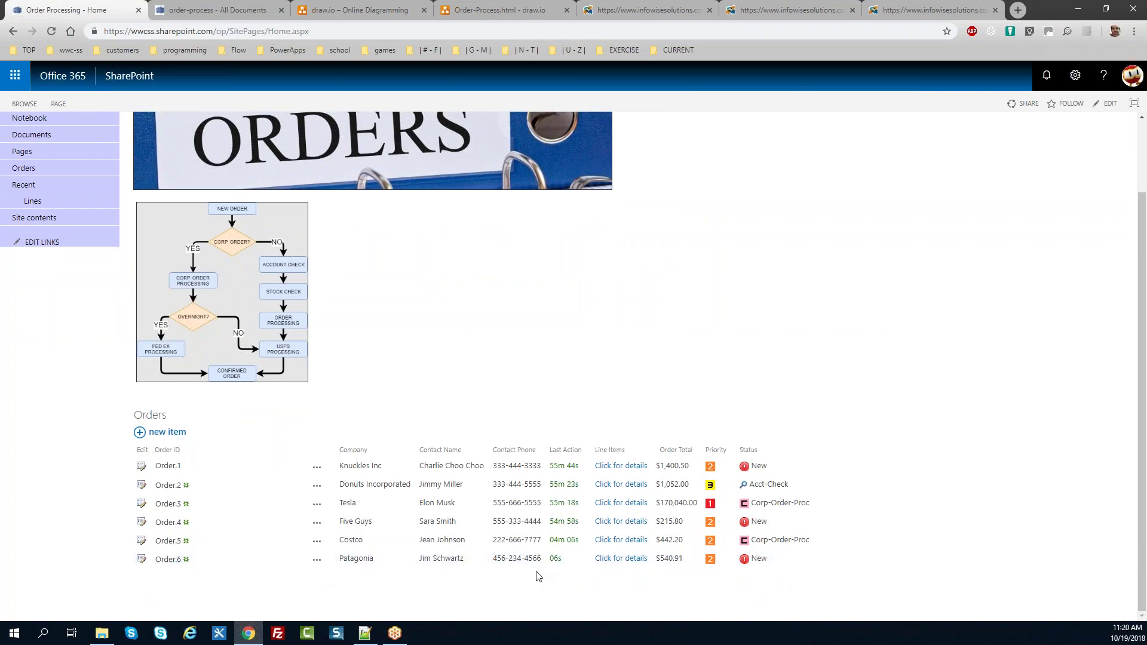
click(606, 561)
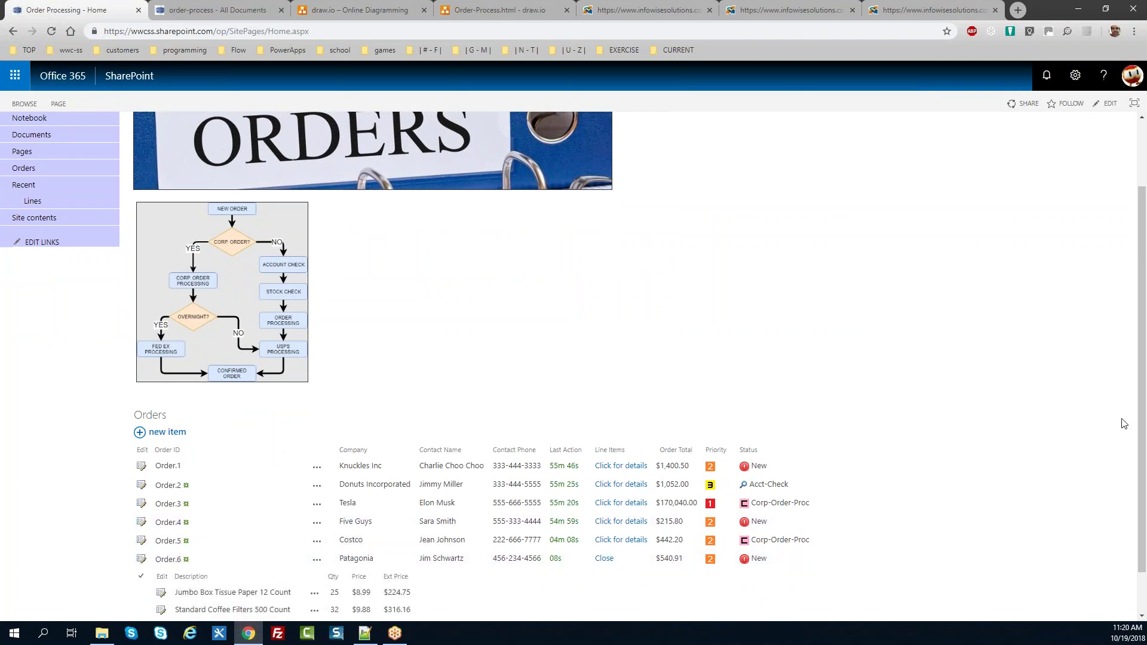
scroll(1137, 367, down, 1)
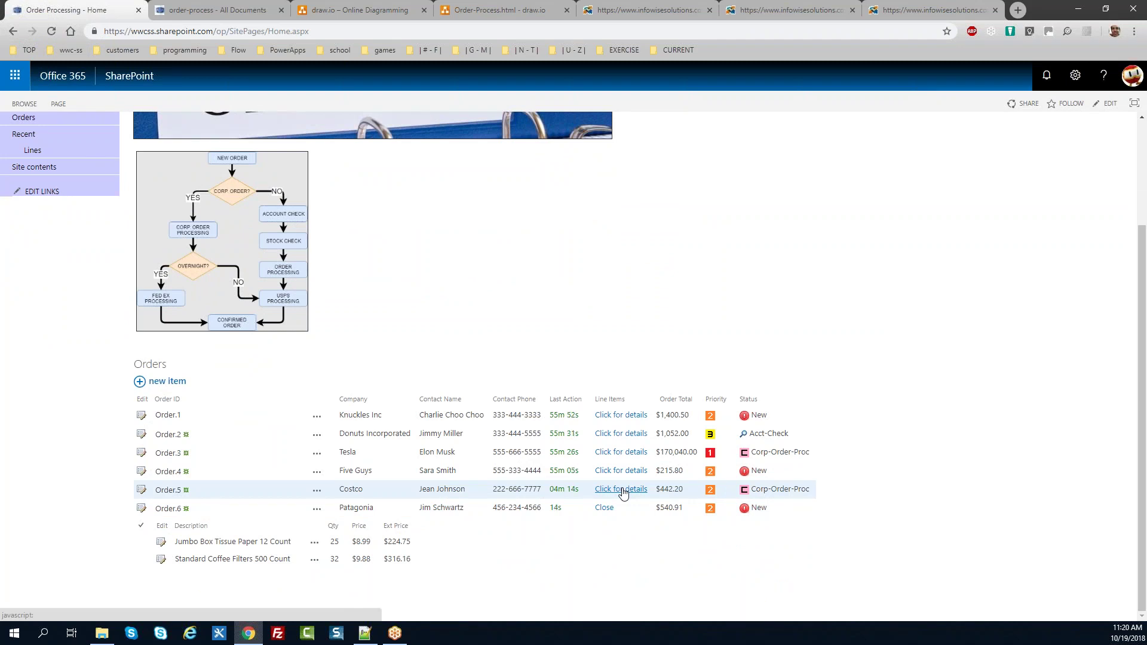
click(622, 491)
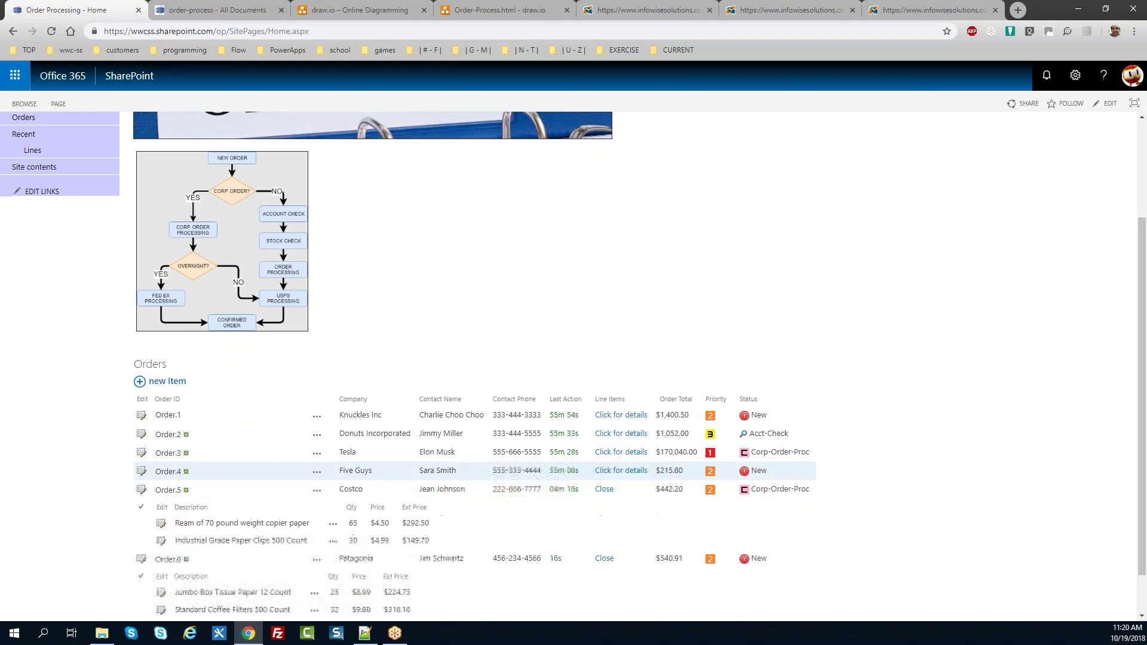
scroll(1140, 356, down, 1)
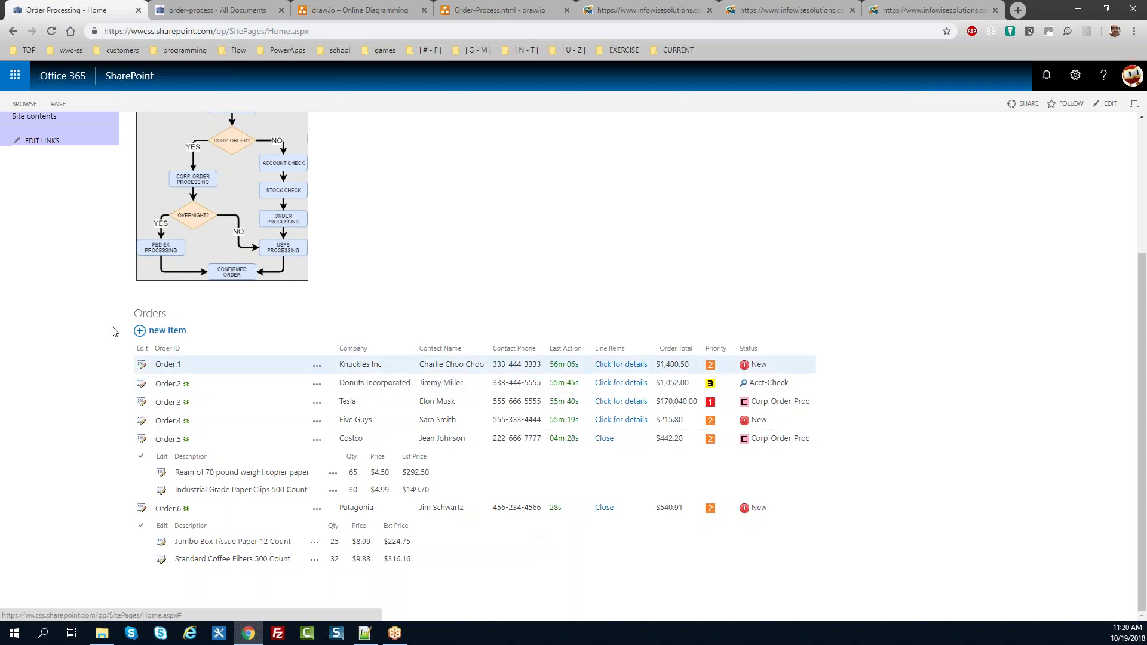
click(157, 317)
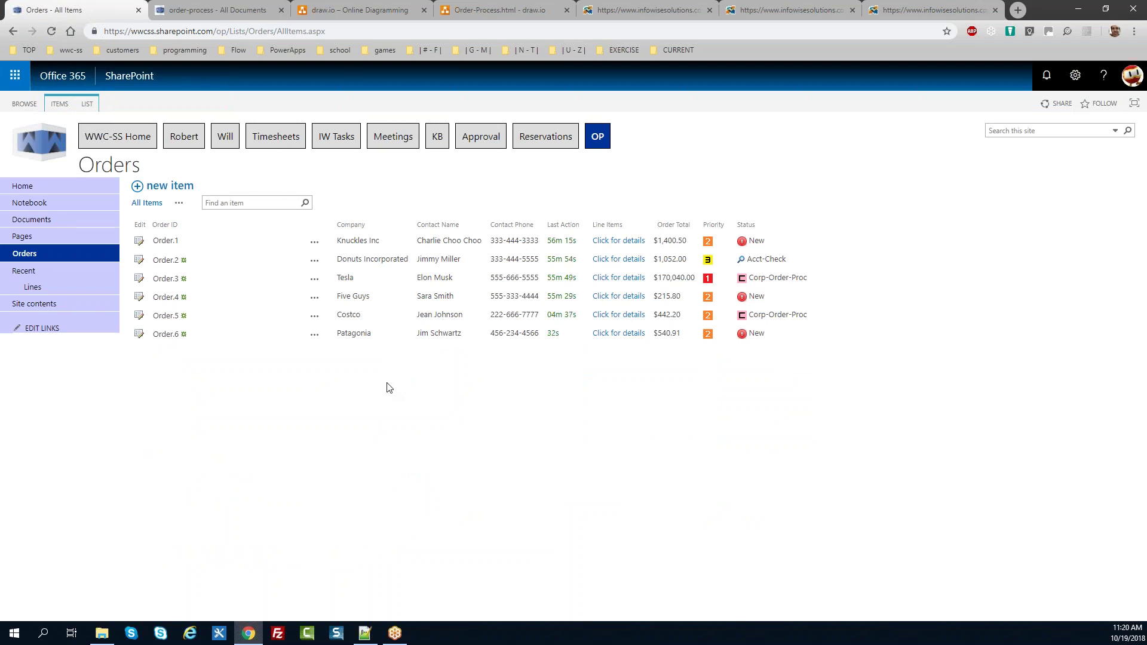
Step: Open the Orders list in Infowise Ultimate Forms design from the LIST ribbon
click(88, 106)
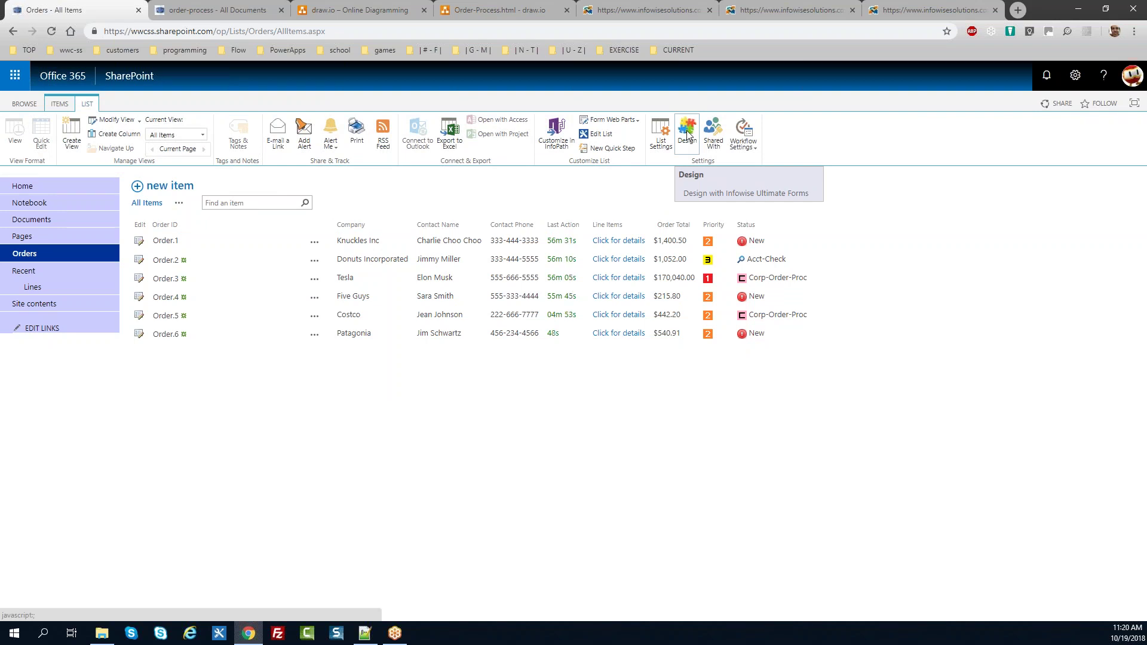
click(686, 131)
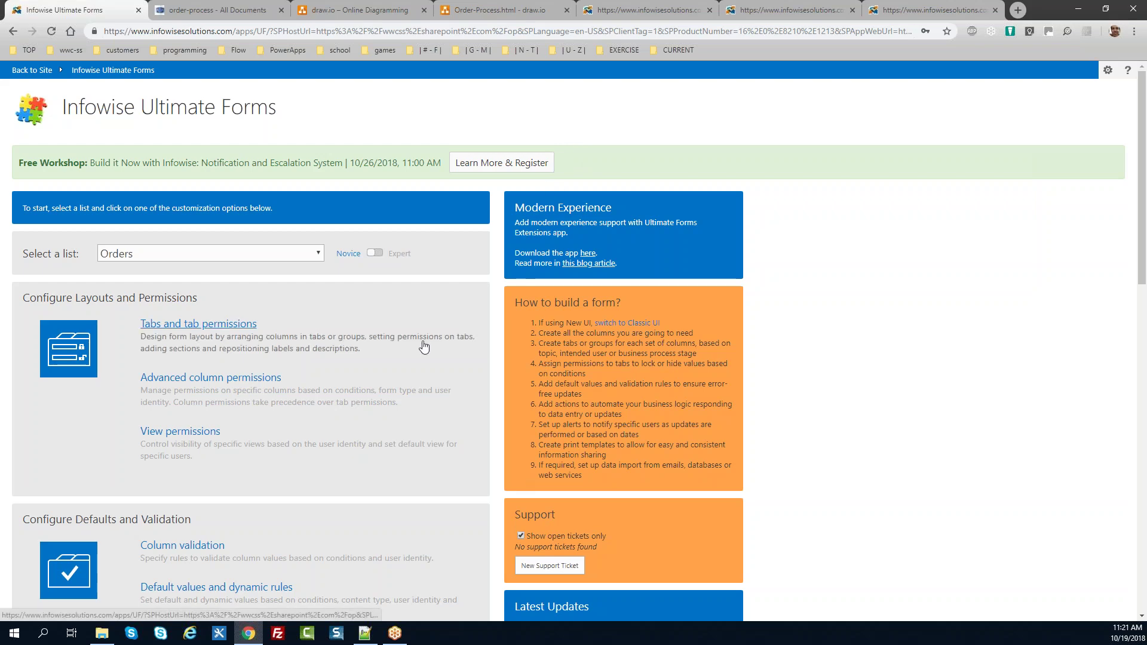
drag(1142, 186, 1144, 490)
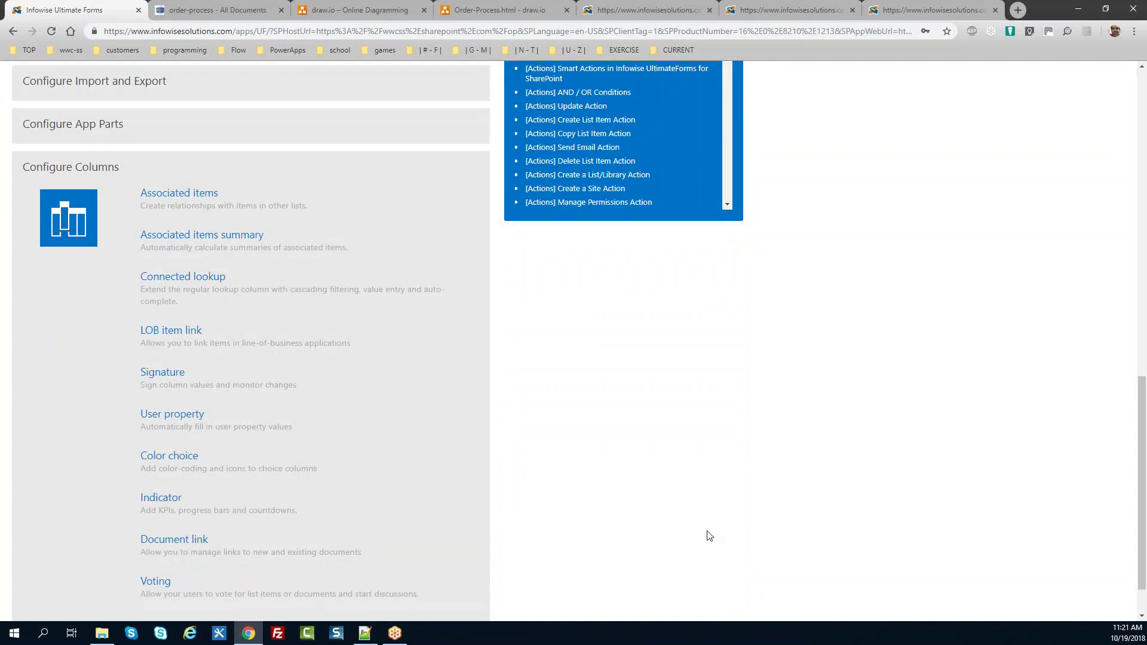
click(187, 456)
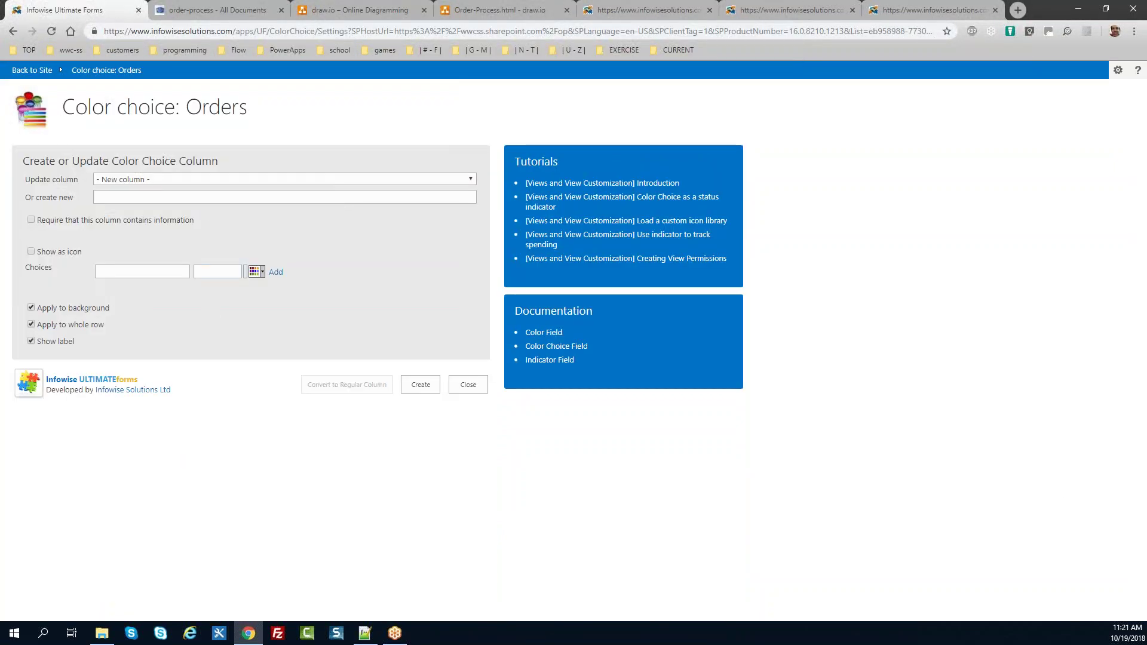
click(195, 181)
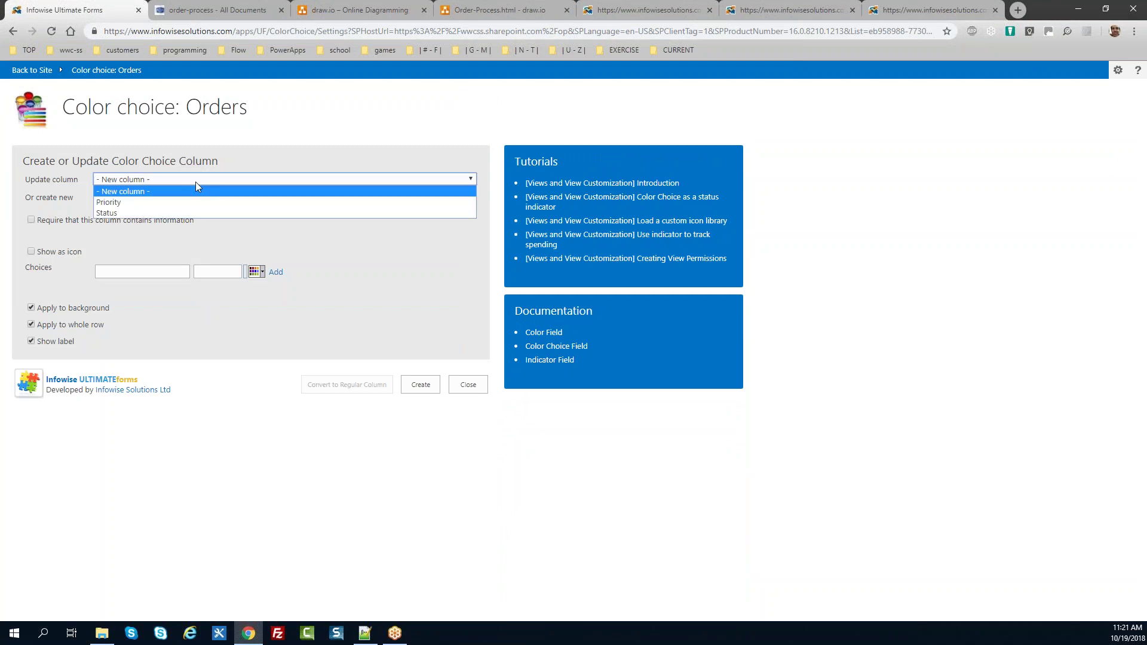
click(191, 213)
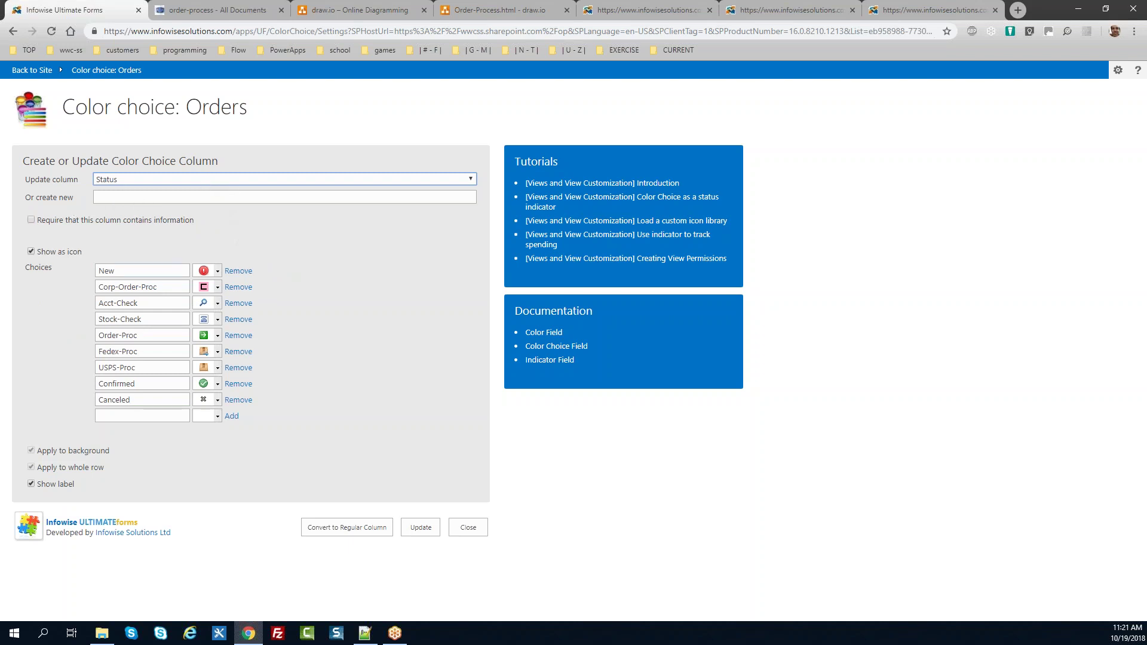
click(219, 275)
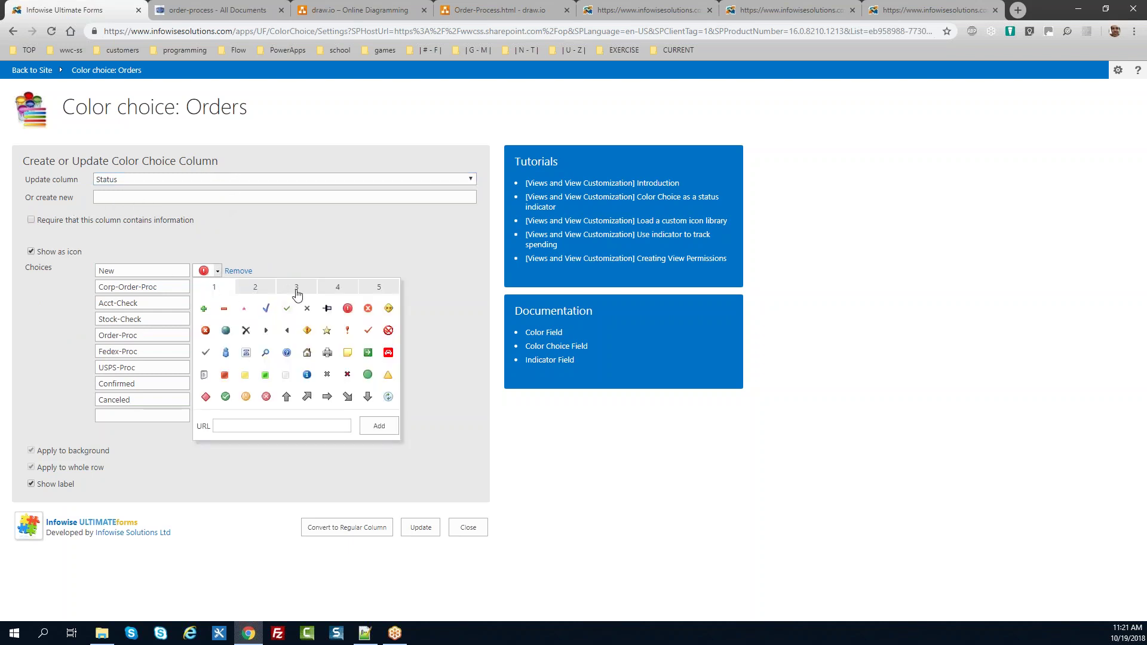
click(295, 288)
click(258, 288)
click(329, 288)
click(215, 288)
click(360, 462)
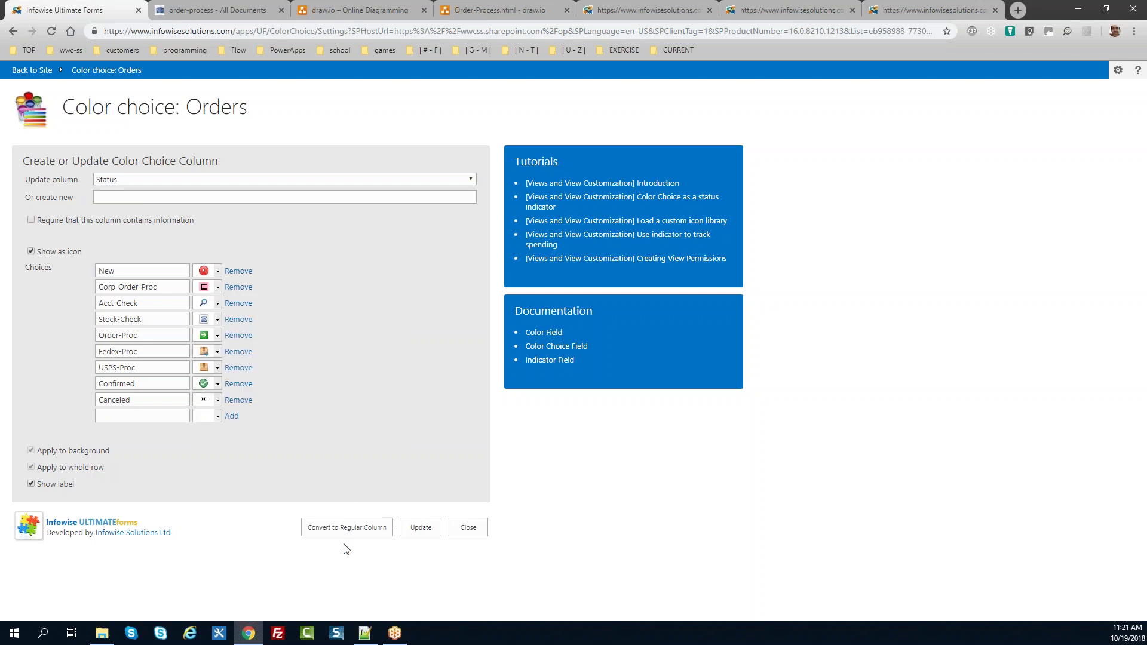
click(478, 531)
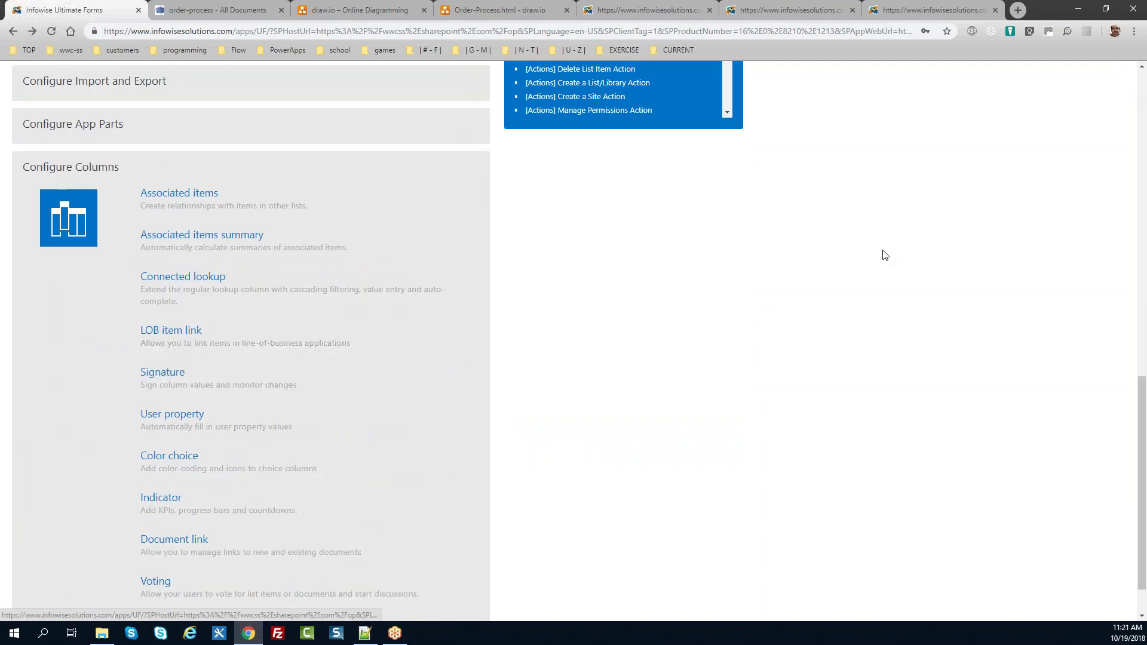
scroll(1132, 426, down, 1)
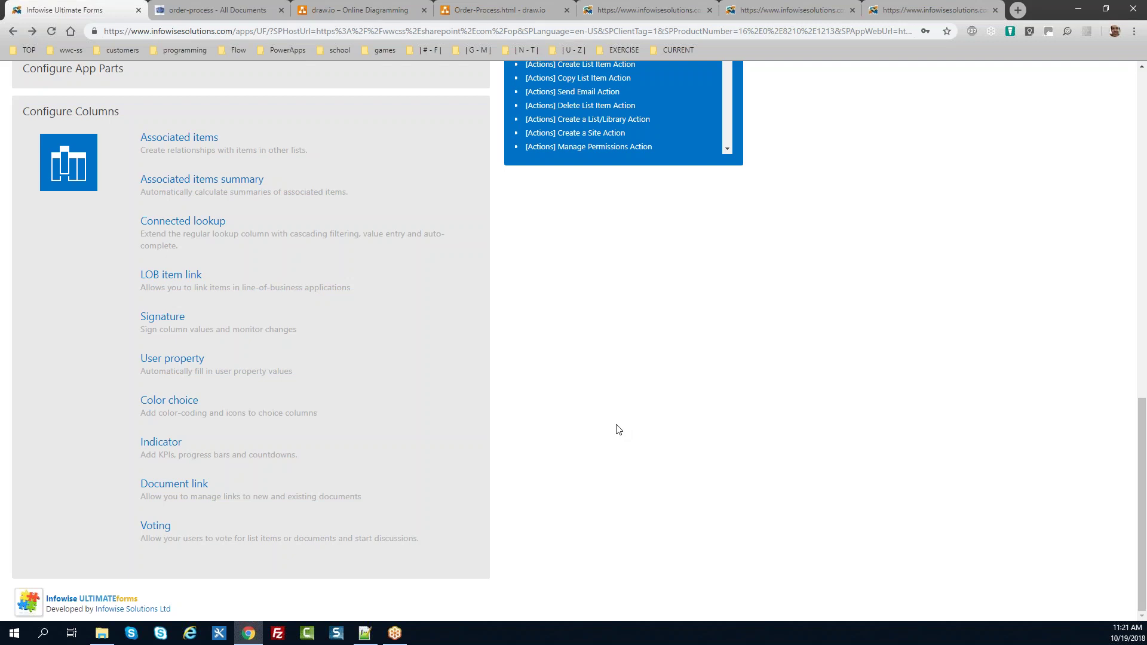
click(171, 446)
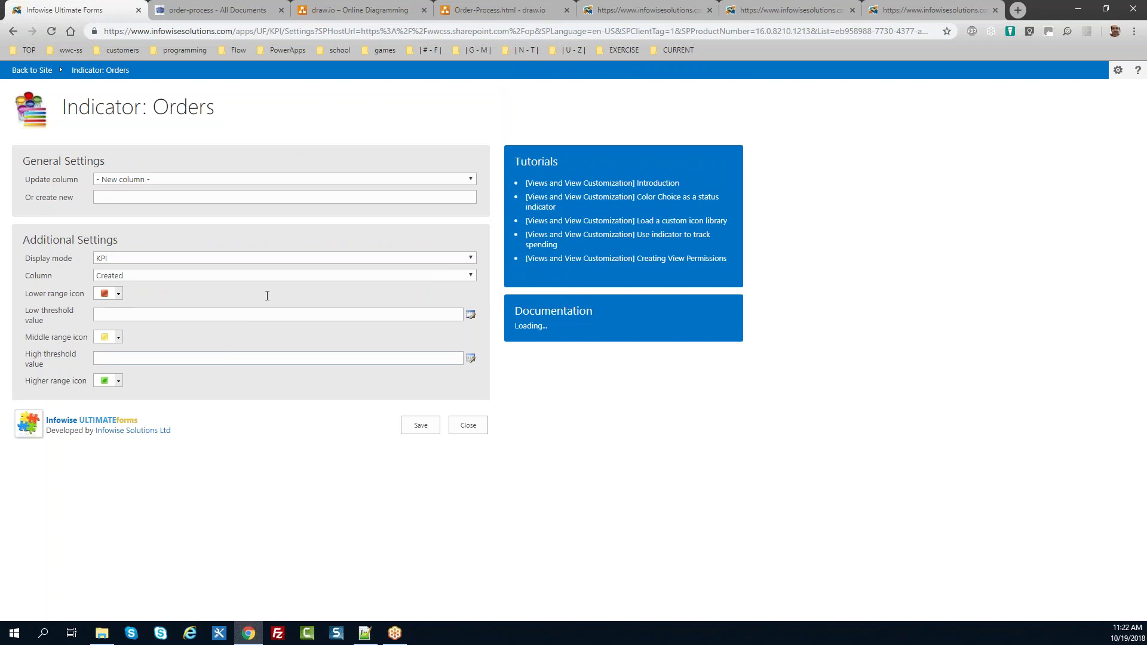
click(196, 178)
click(193, 198)
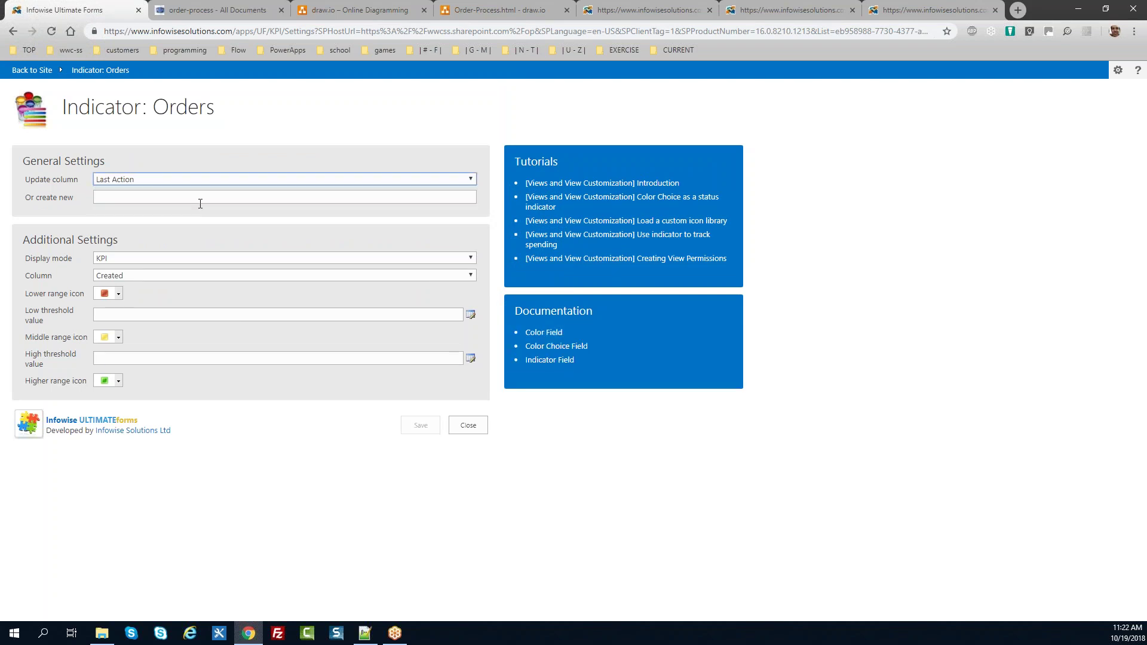
click(144, 274)
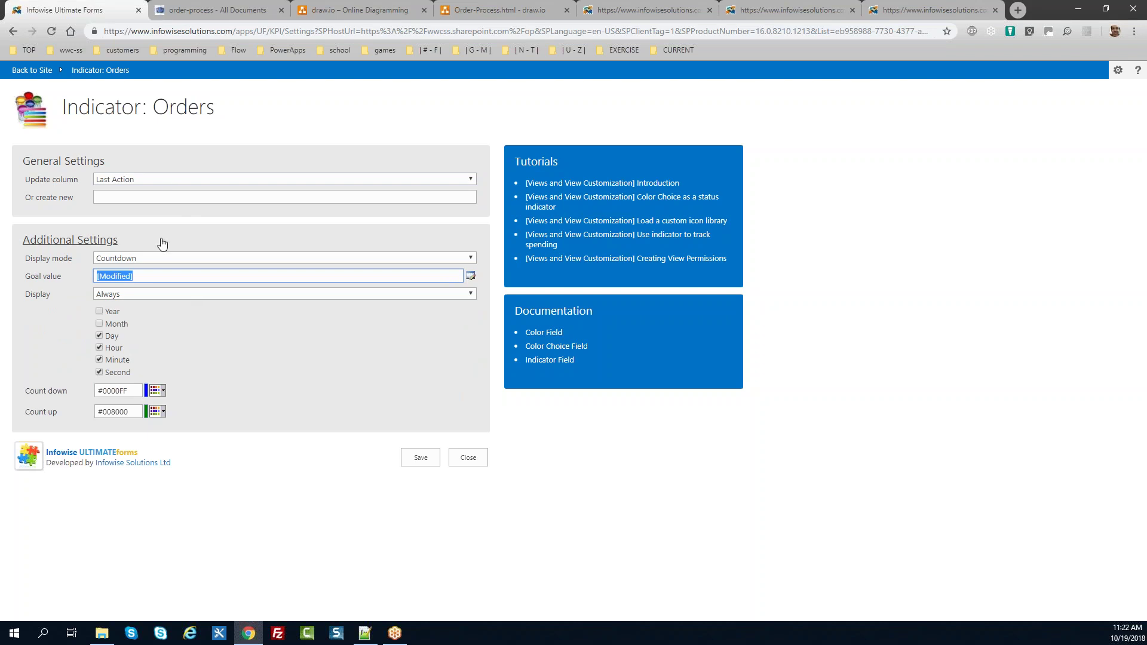
drag(70, 275, 23, 276)
click(191, 340)
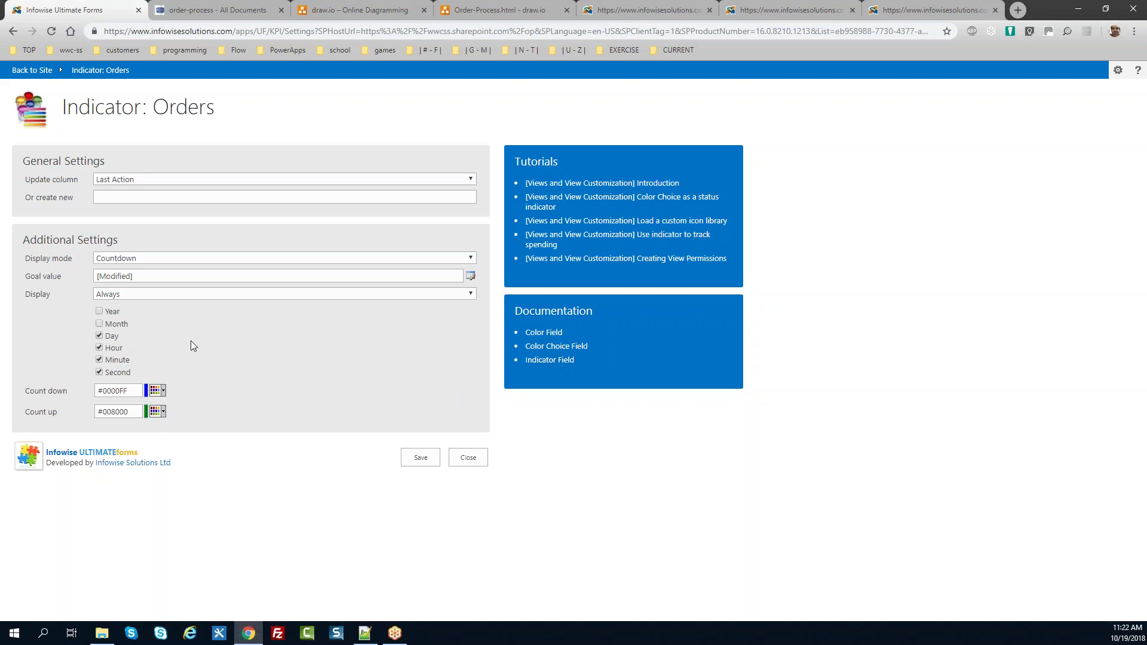
click(100, 334)
click(99, 335)
click(463, 461)
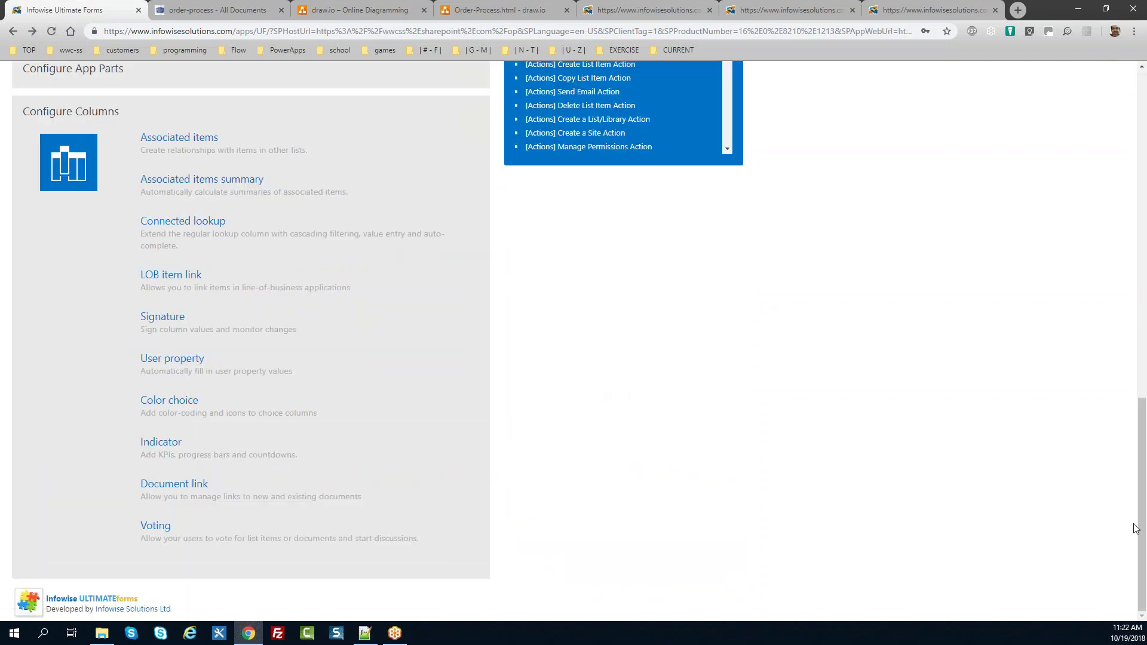
drag(1142, 539, 1141, 511)
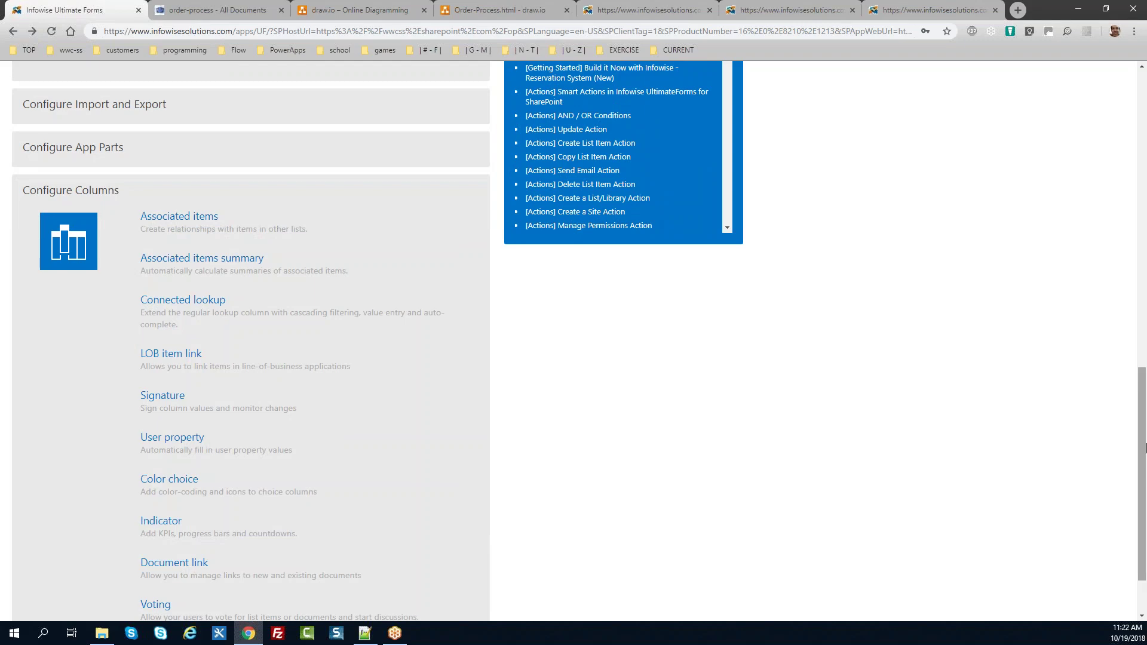
drag(1142, 511, 1143, 174)
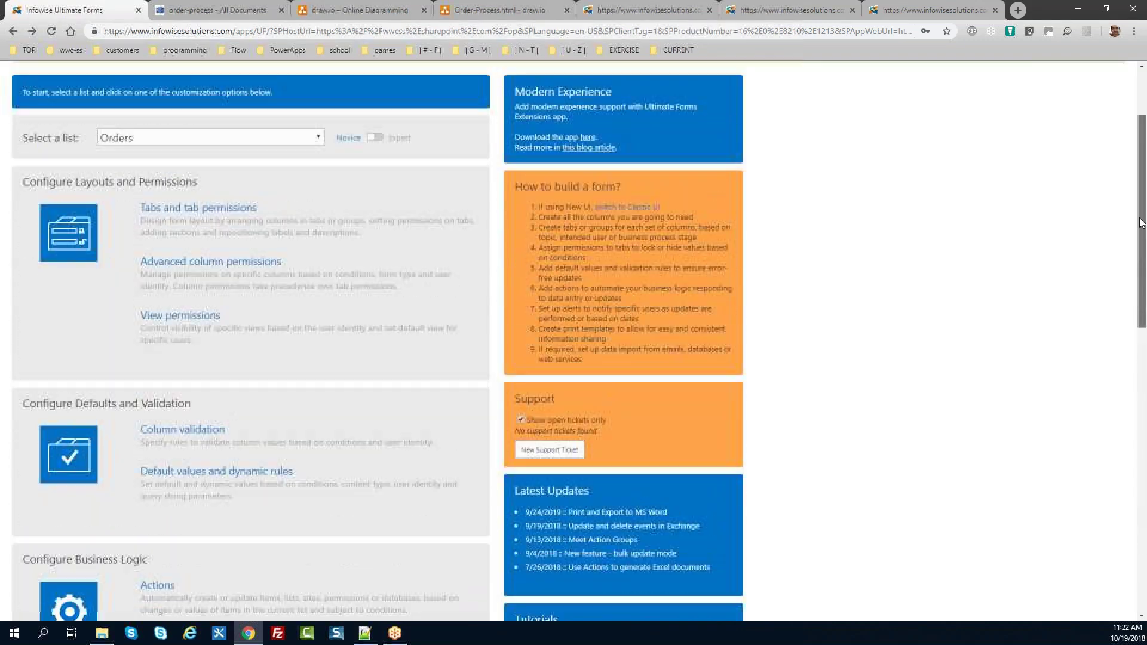
Step: Review the Orders tab layout, checking which columns belong to the Order and History tabs
click(210, 227)
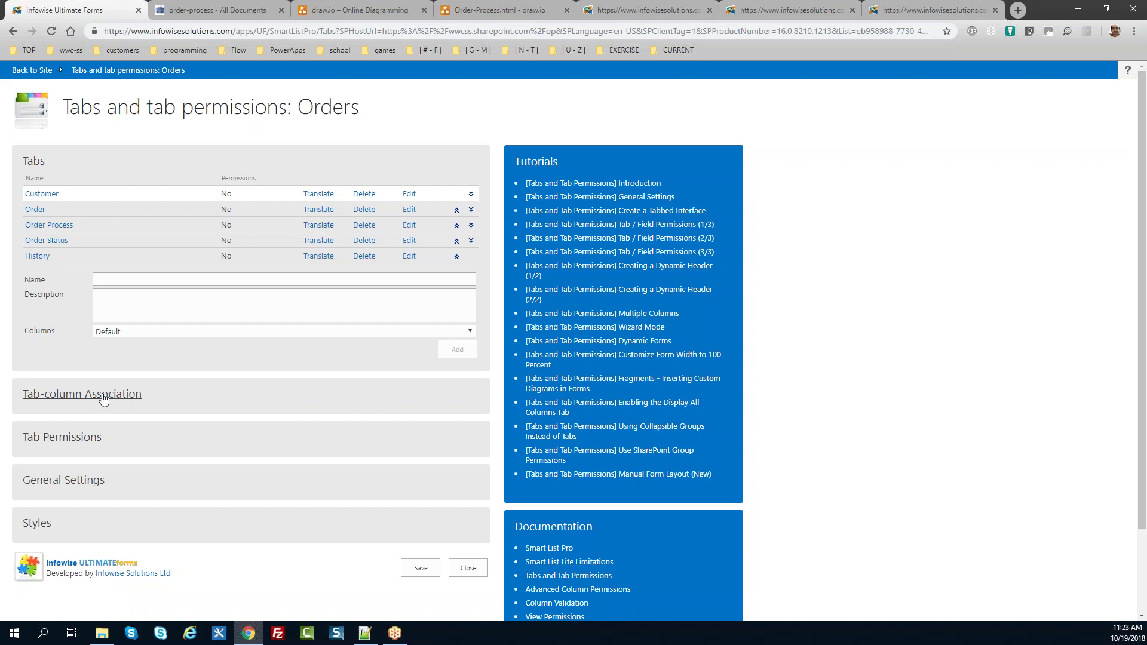
click(103, 399)
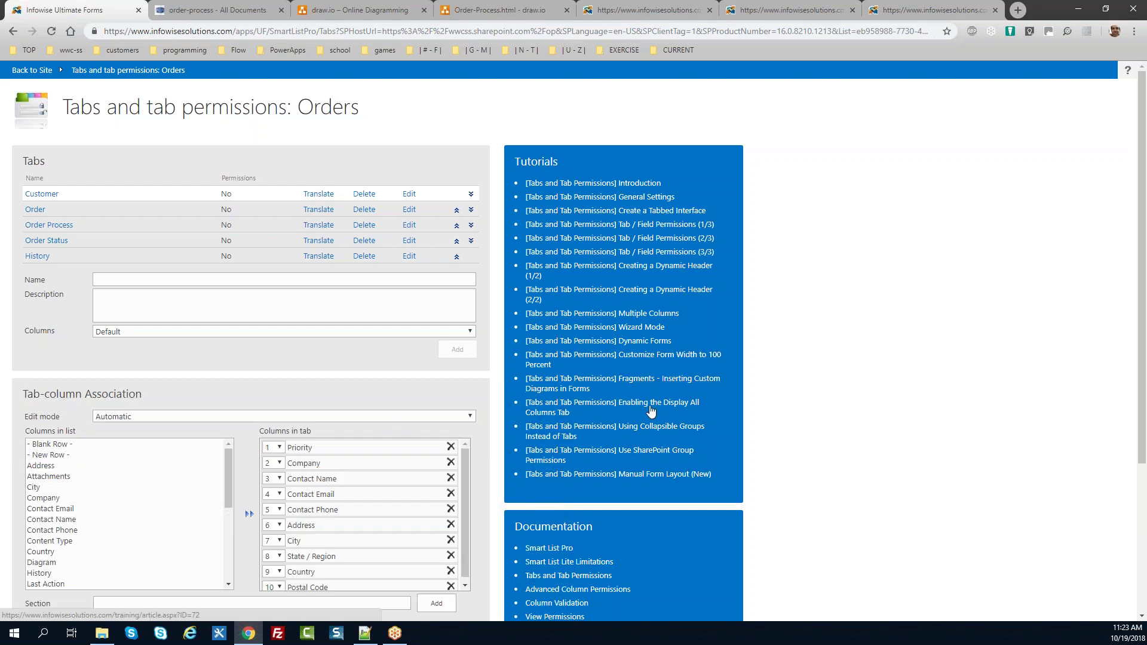
drag(228, 479, 229, 515)
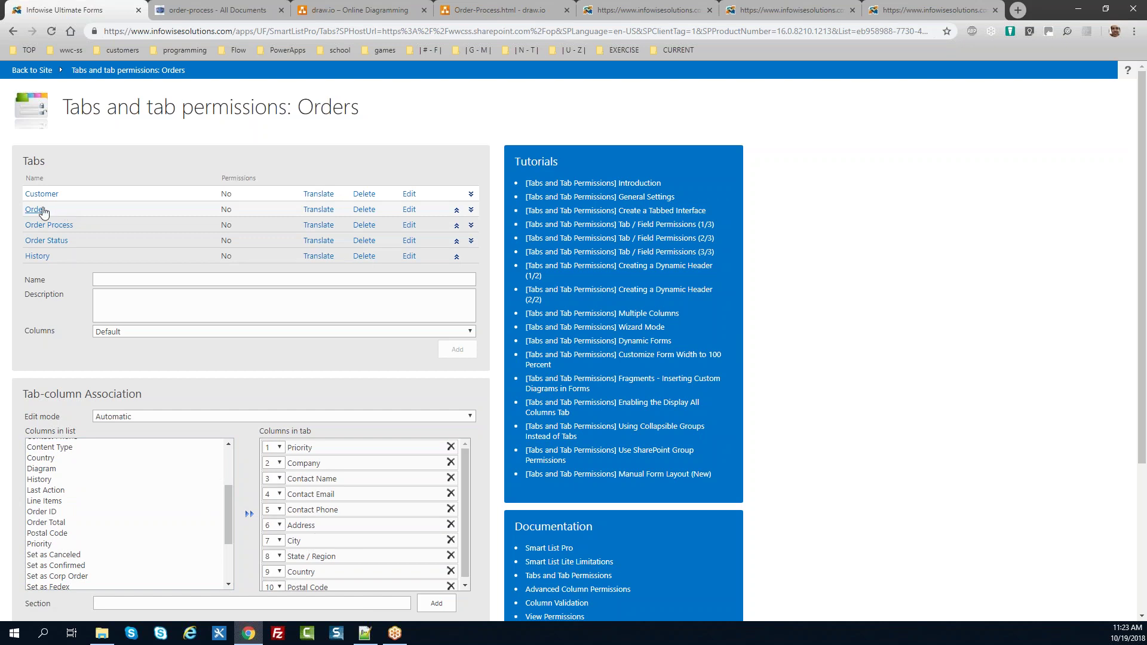
click(41, 210)
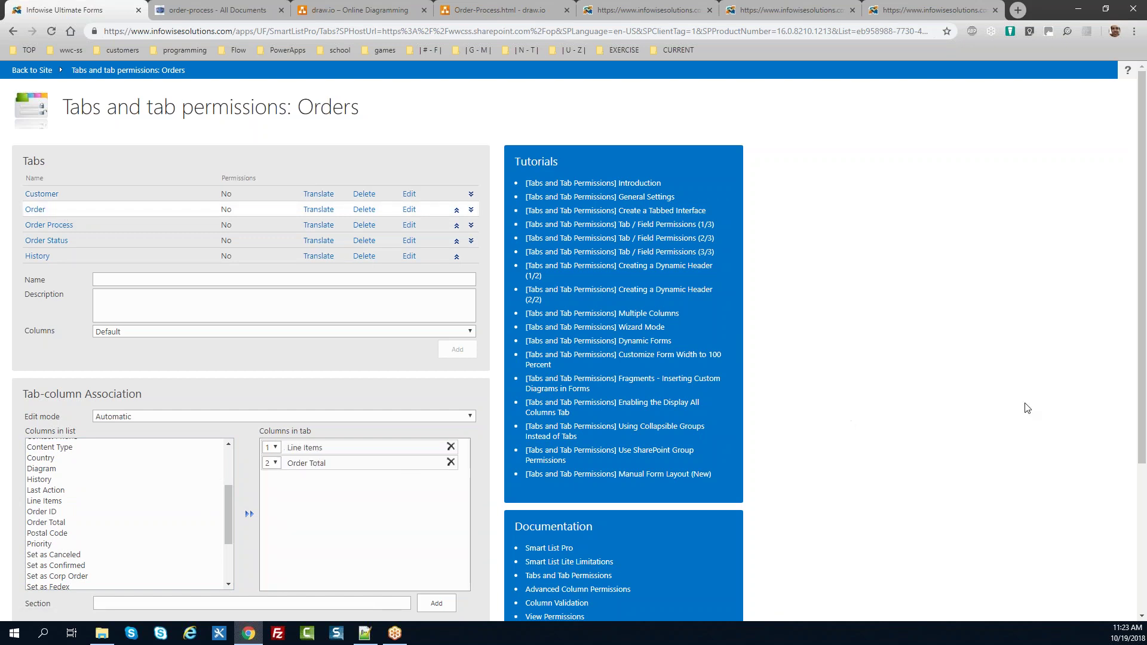
scroll(1144, 335, down, 1)
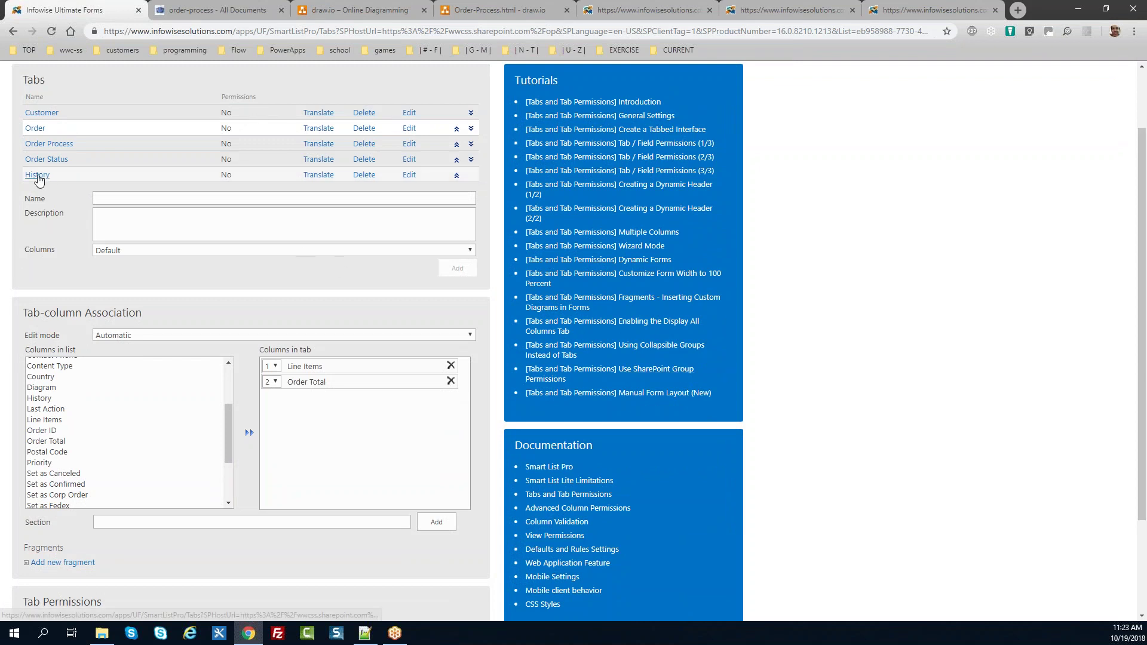
click(37, 174)
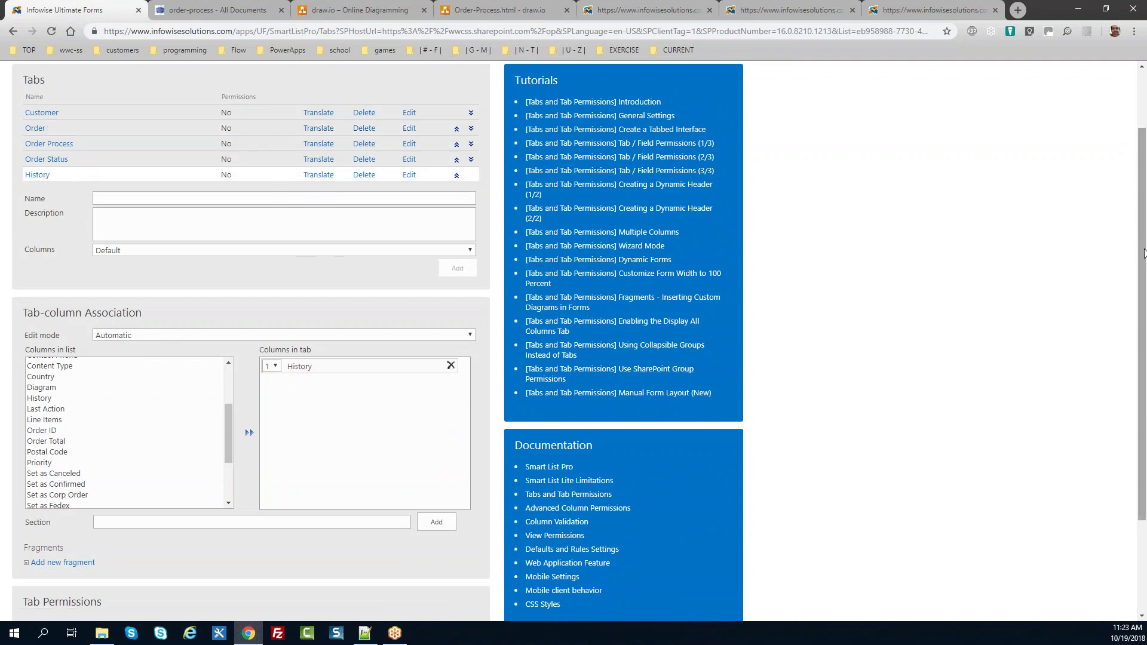
scroll(1138, 263, down, 3)
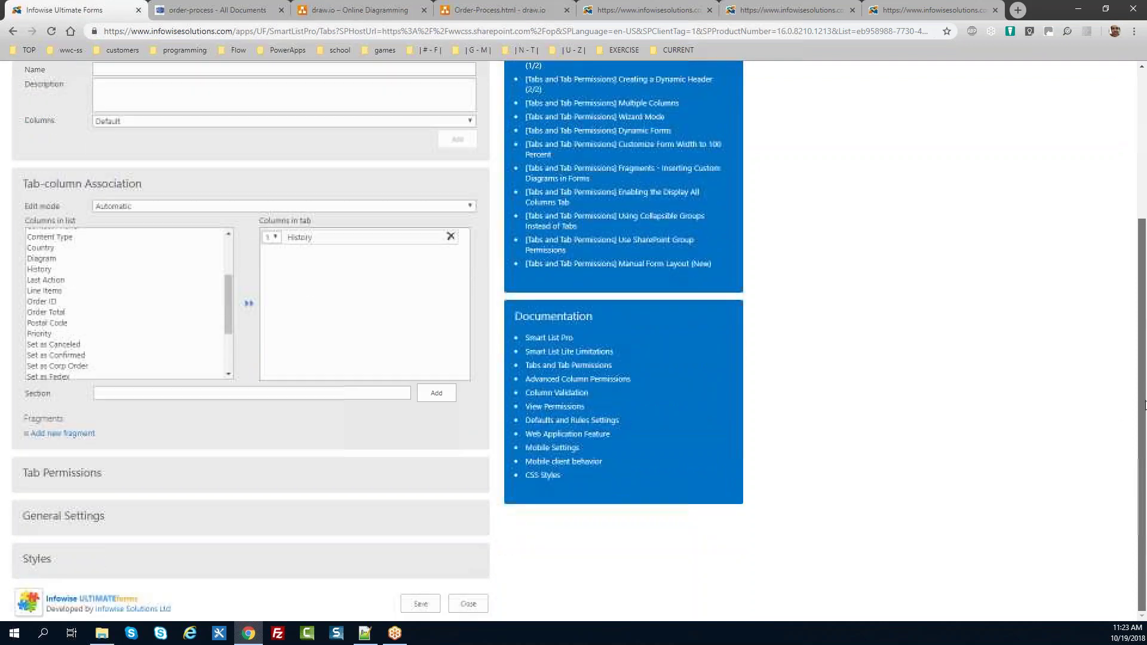
Step: Check the General Settings theme, keep it at Impact, and close the tabs editor unsaved
click(69, 517)
scroll(1145, 392, down, 2)
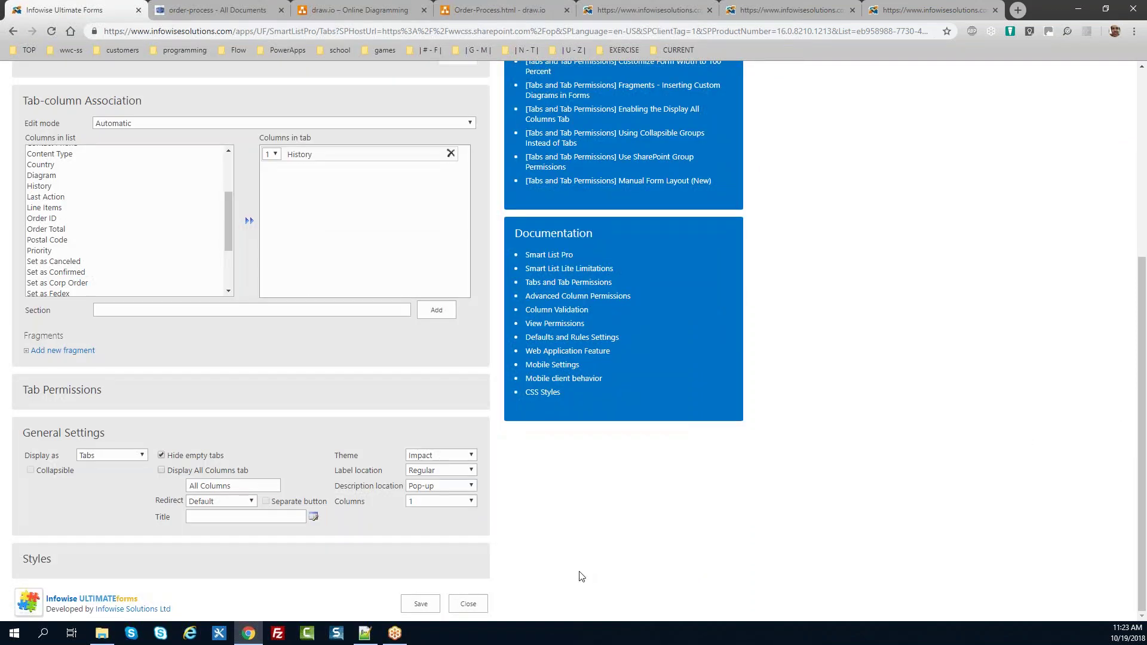
click(472, 457)
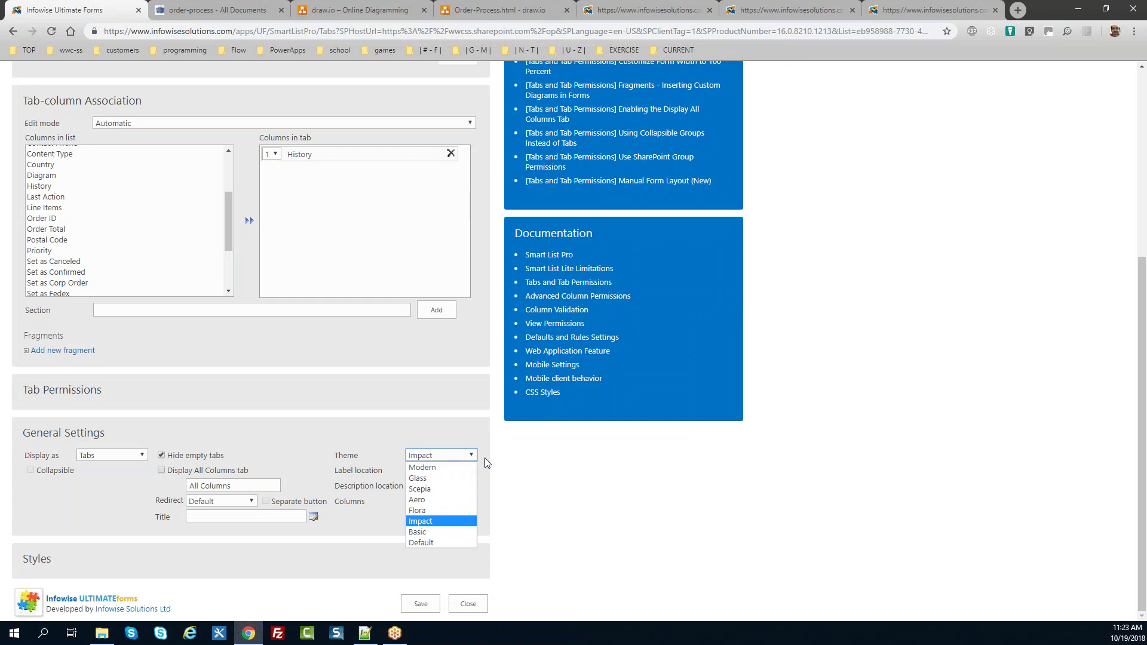
click(485, 457)
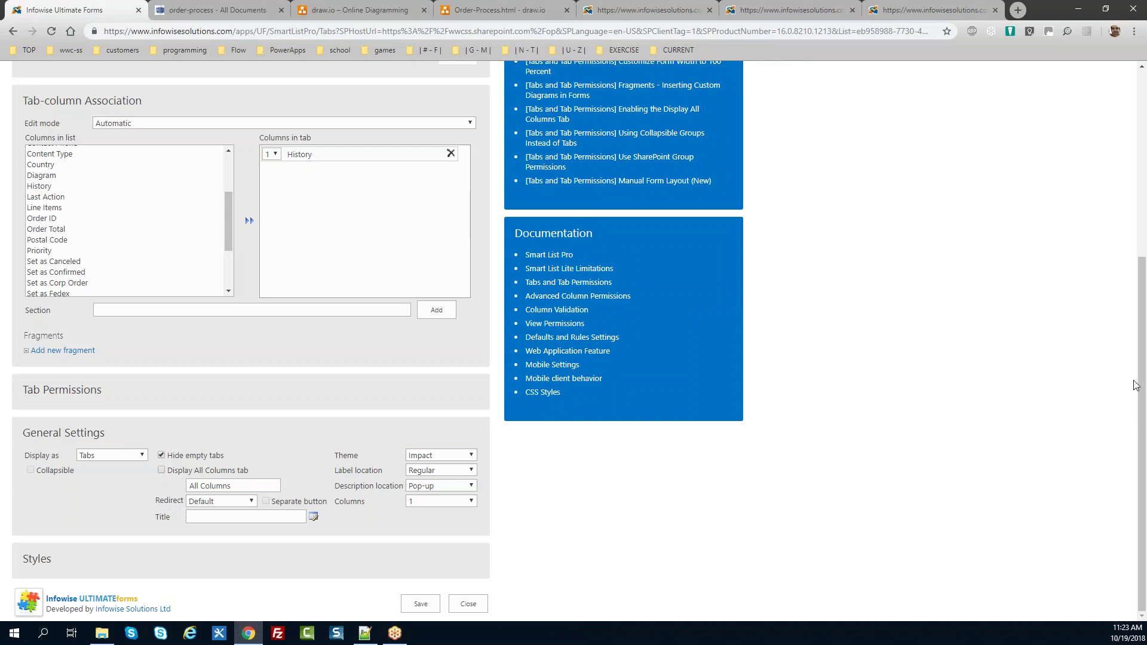
click(468, 604)
mouse_move(1142, 310)
mouse_down()
mouse_move(1139, 260)
mouse_move(1139, 314)
mouse_up()
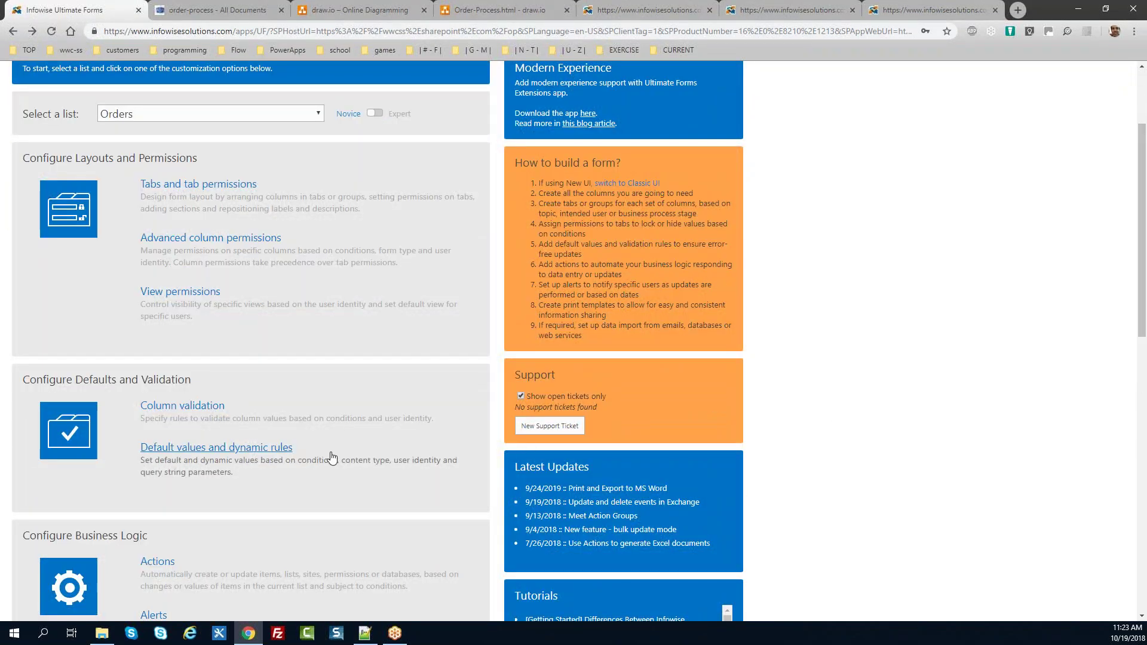
Step: Glance at the empty Orders default values page, then switch customization to the Lines list
click(258, 450)
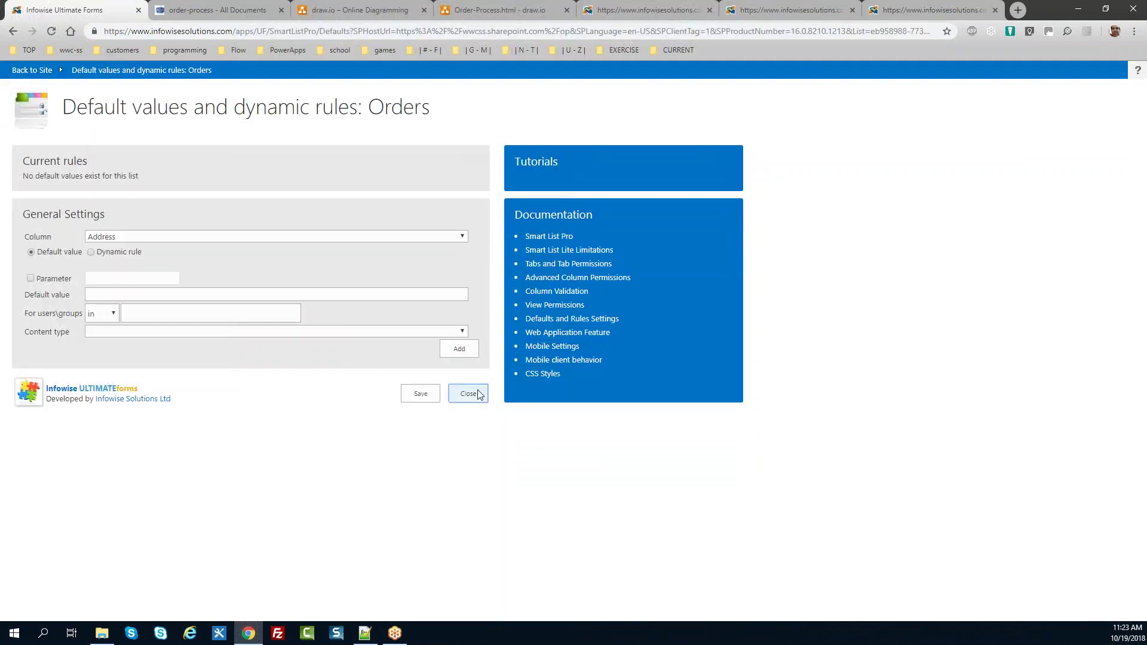
click(469, 393)
scroll(1139, 302, up, 1)
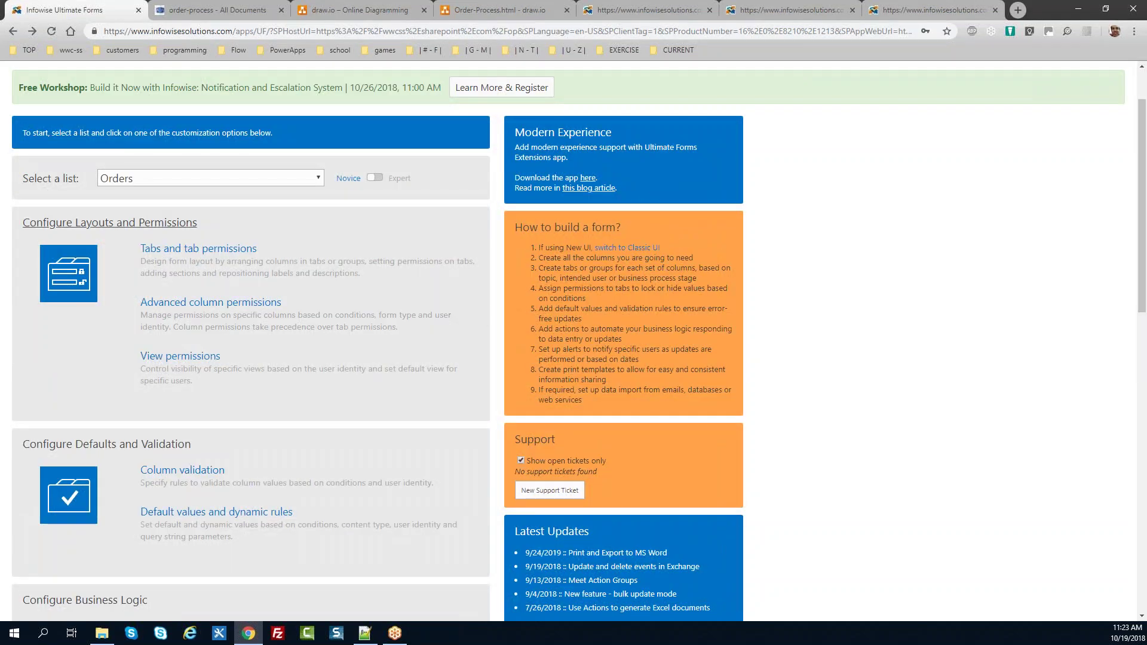
click(317, 179)
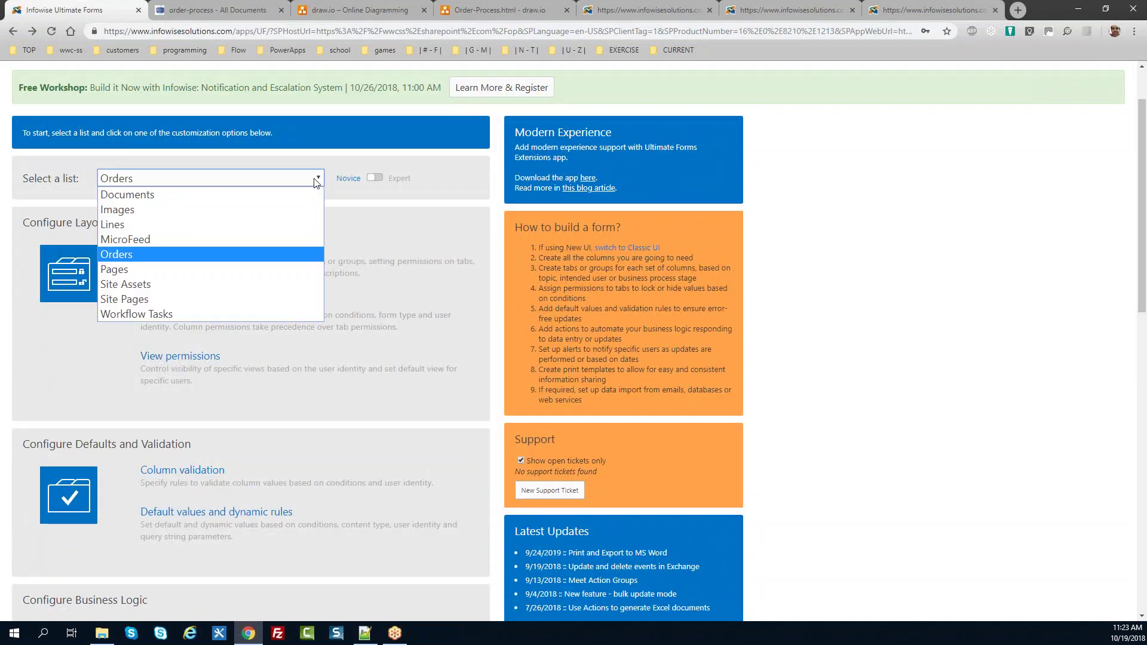
click(269, 224)
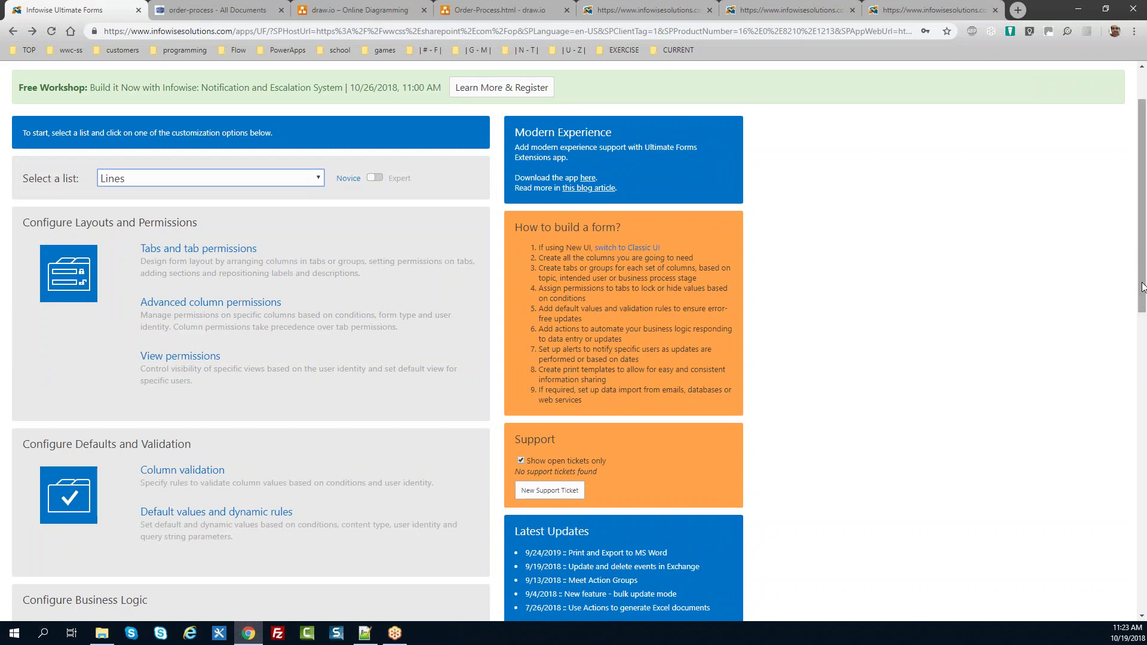
scroll(582, 399, down, 4)
Step: Inspect the Lines Ext Price rule [Qty]*[Price] and its value picker, then close without changes
click(266, 295)
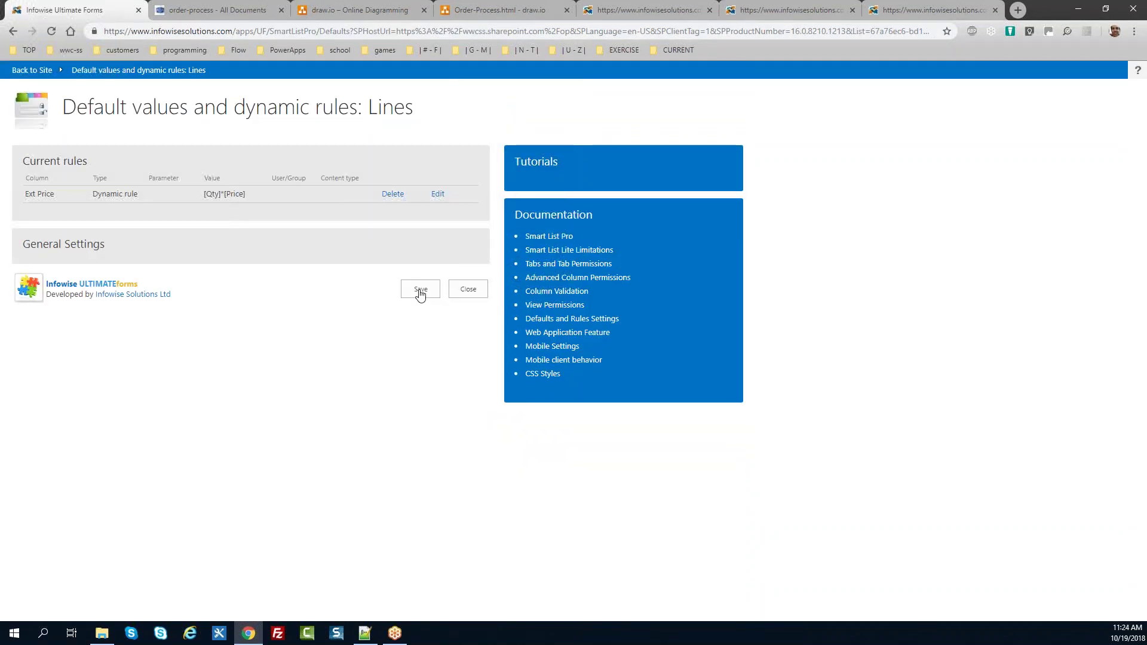
click(439, 197)
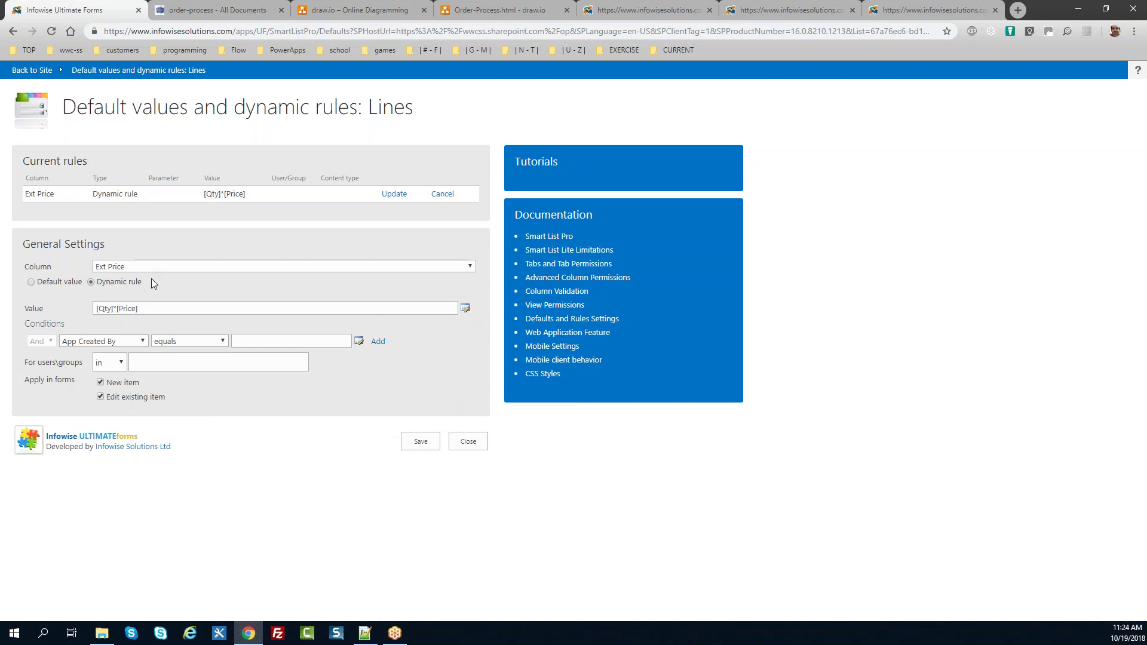
drag(137, 308, 95, 308)
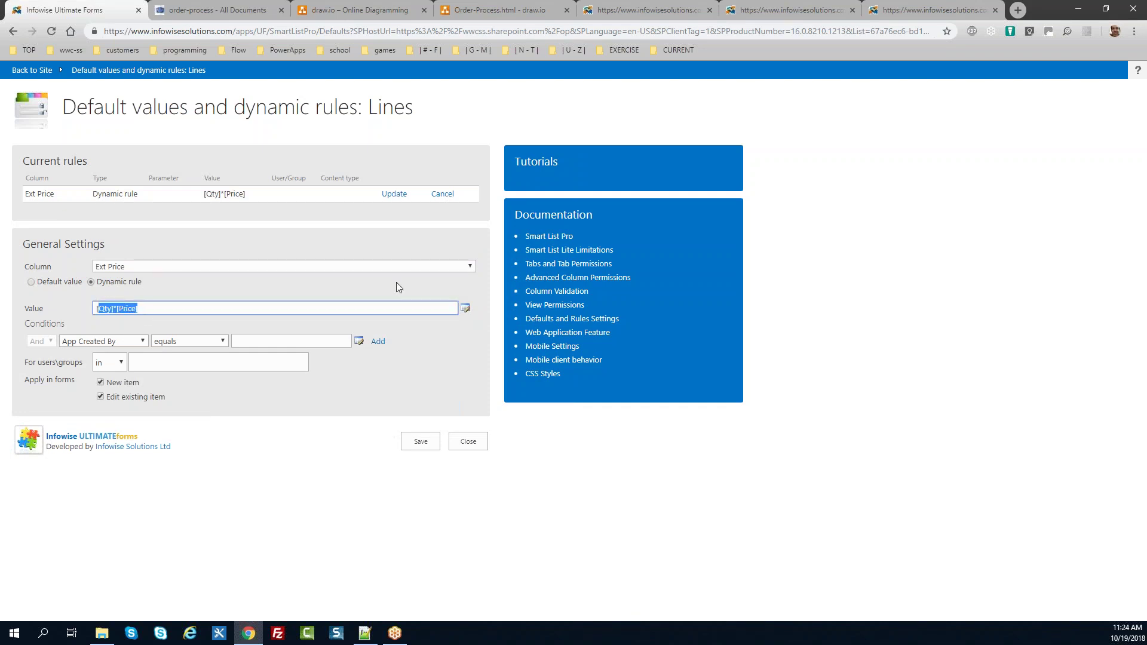
click(465, 308)
mouse_move(568, 337)
mouse_down()
mouse_move(567, 356)
mouse_move(566, 317)
mouse_up()
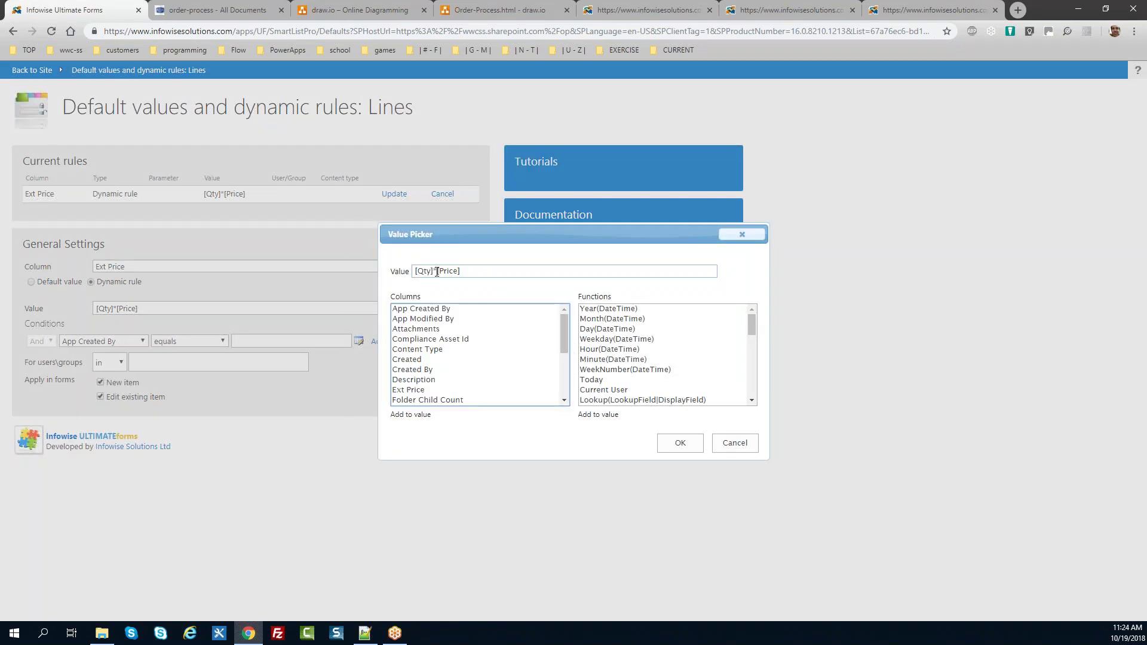
click(734, 443)
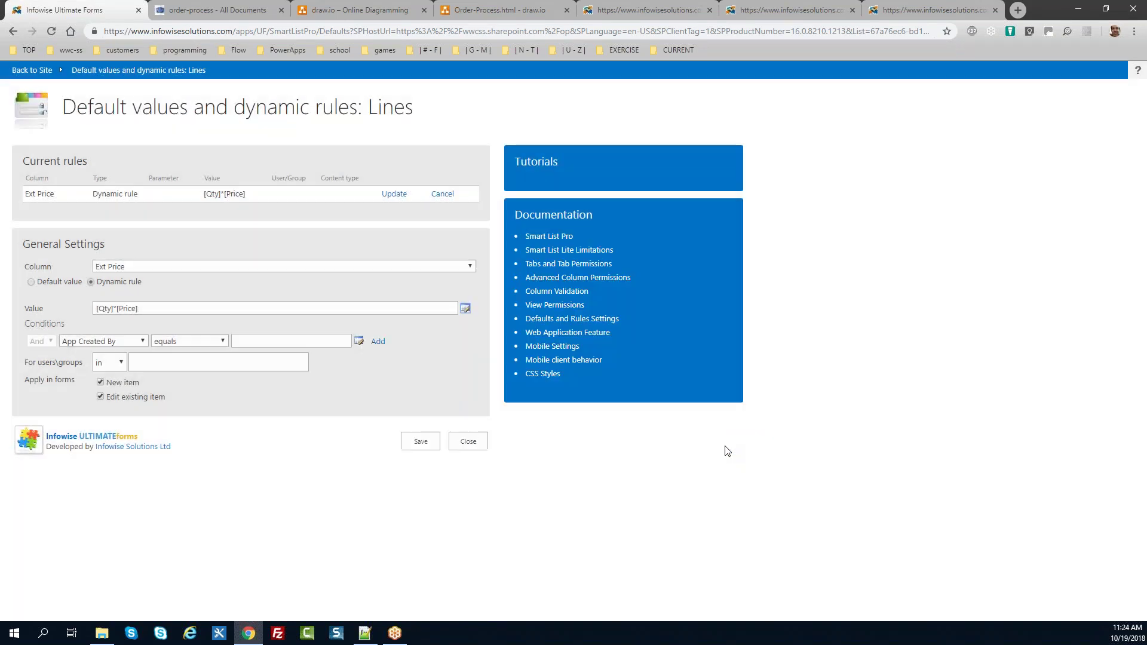
click(481, 445)
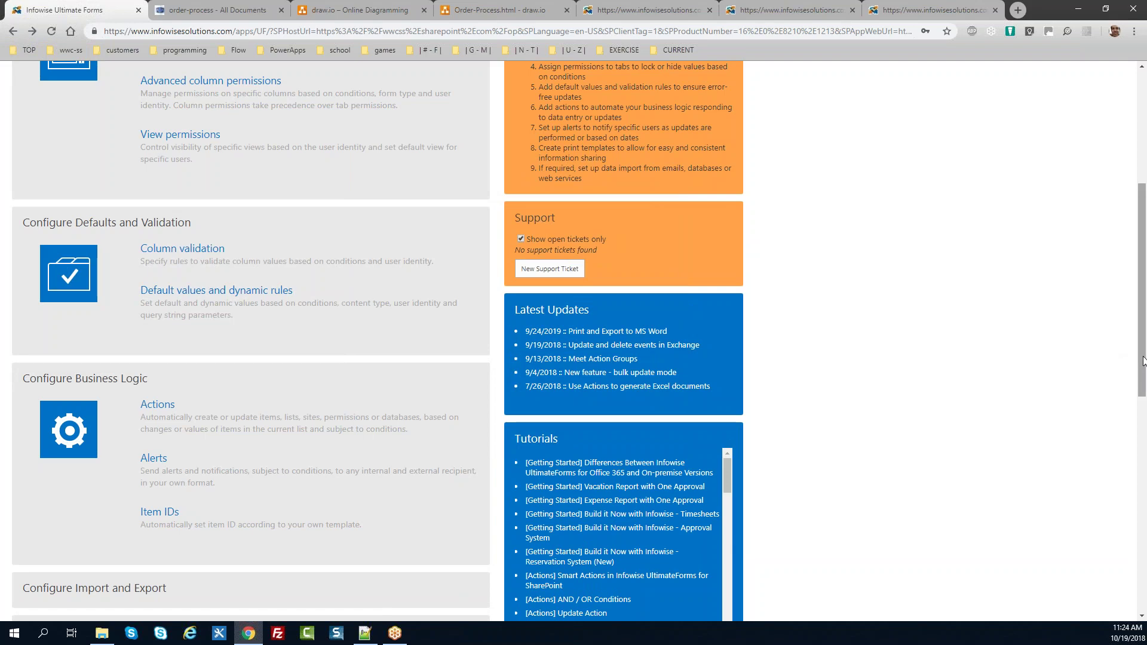
Step: Open the Orders Actions page listing its ten Update list item actions
mouse_move(1142, 358)
mouse_down()
mouse_move(1142, 313)
mouse_move(1141, 381)
mouse_up()
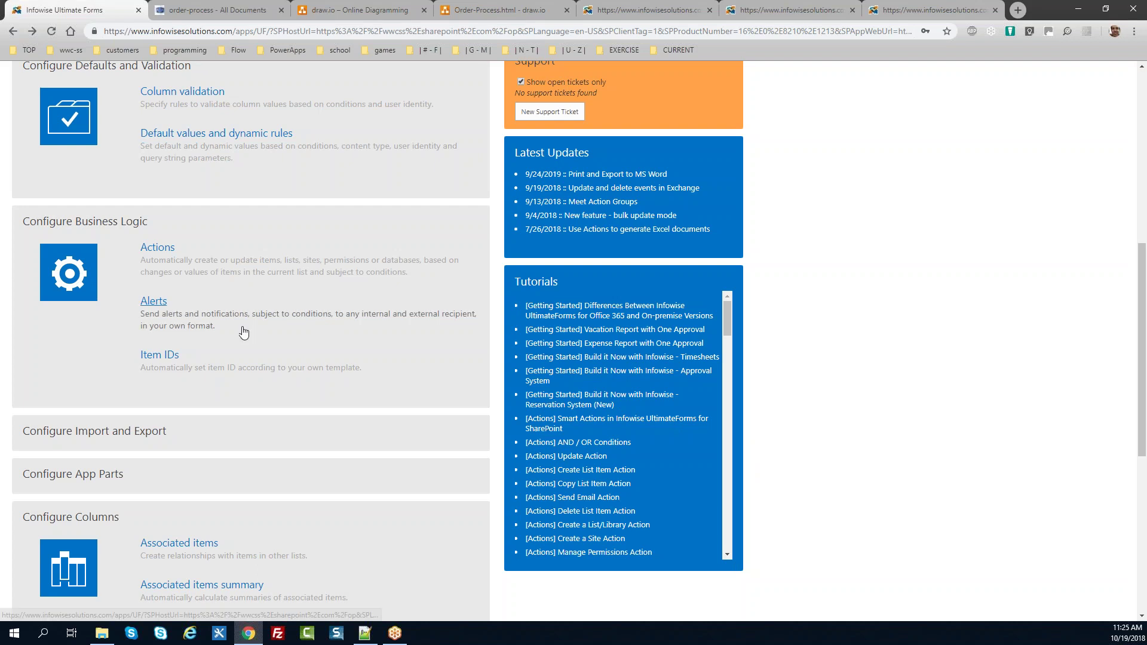
click(144, 255)
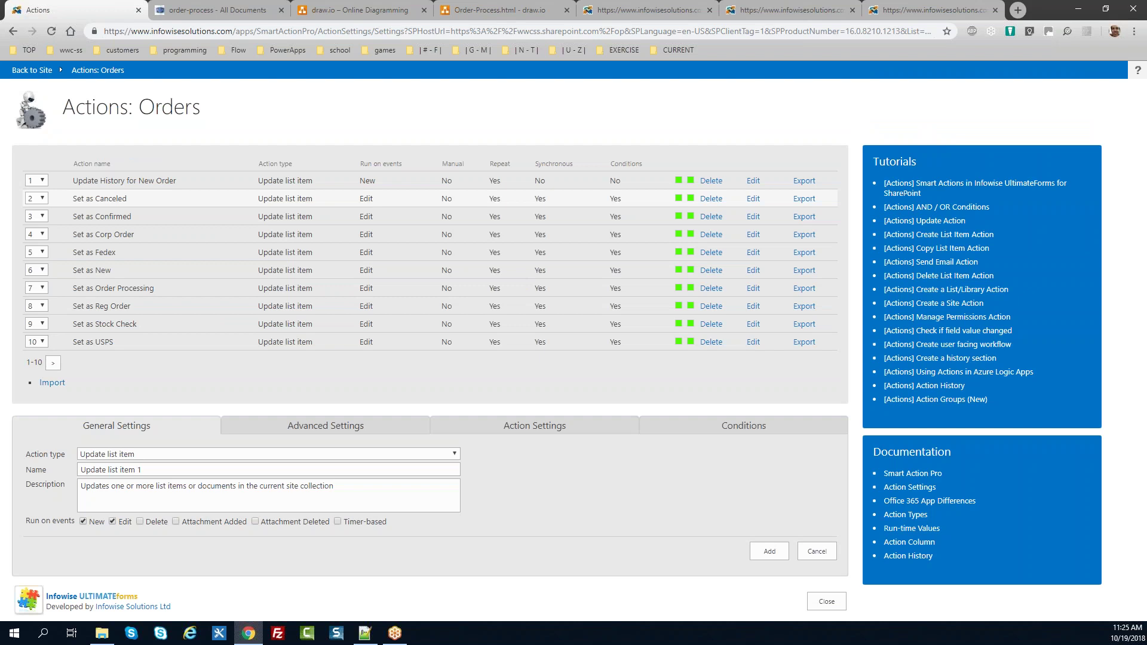
Step: Review the Update History for New Order action's settings, values, conditions and New run event, then cancel
click(753, 182)
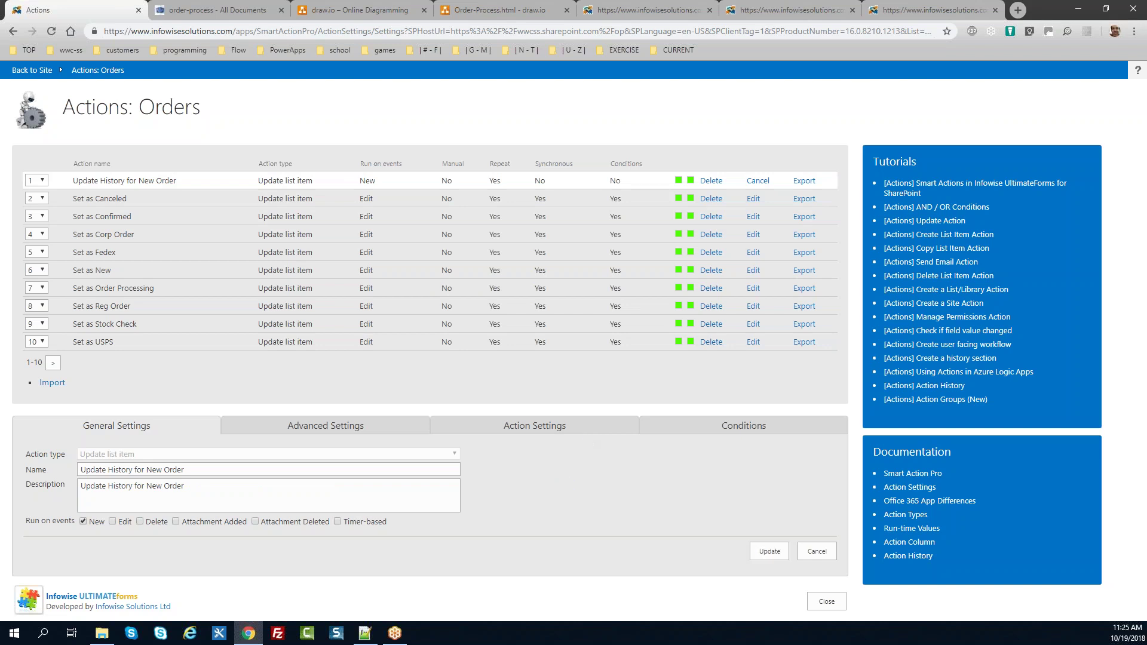
click(353, 427)
click(499, 428)
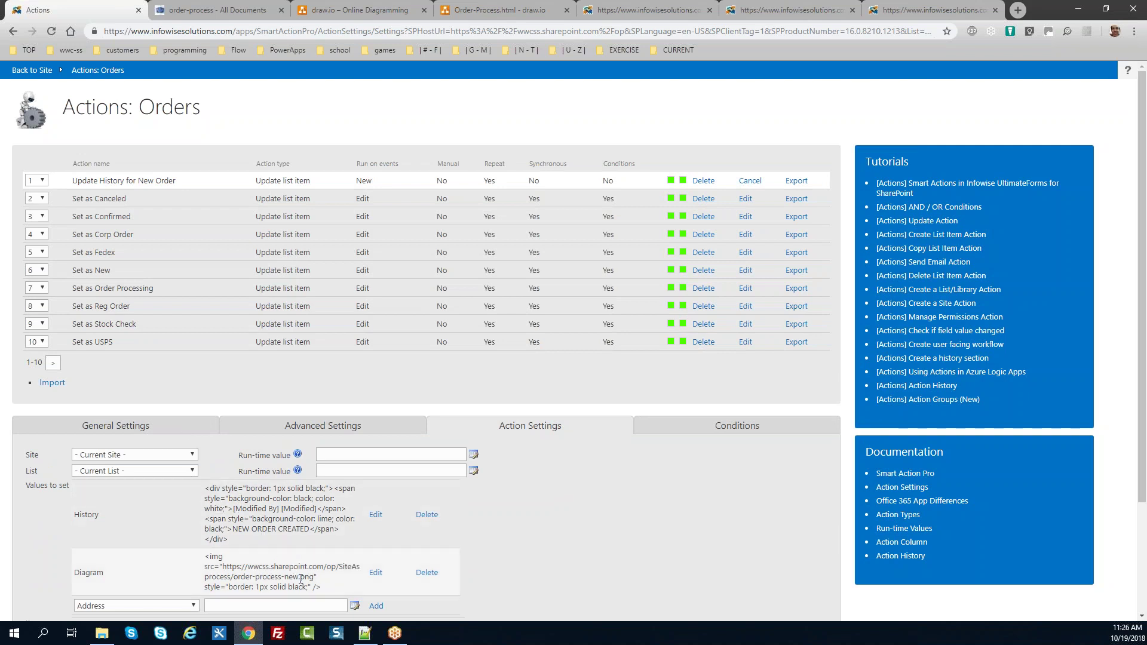
drag(321, 590, 205, 556)
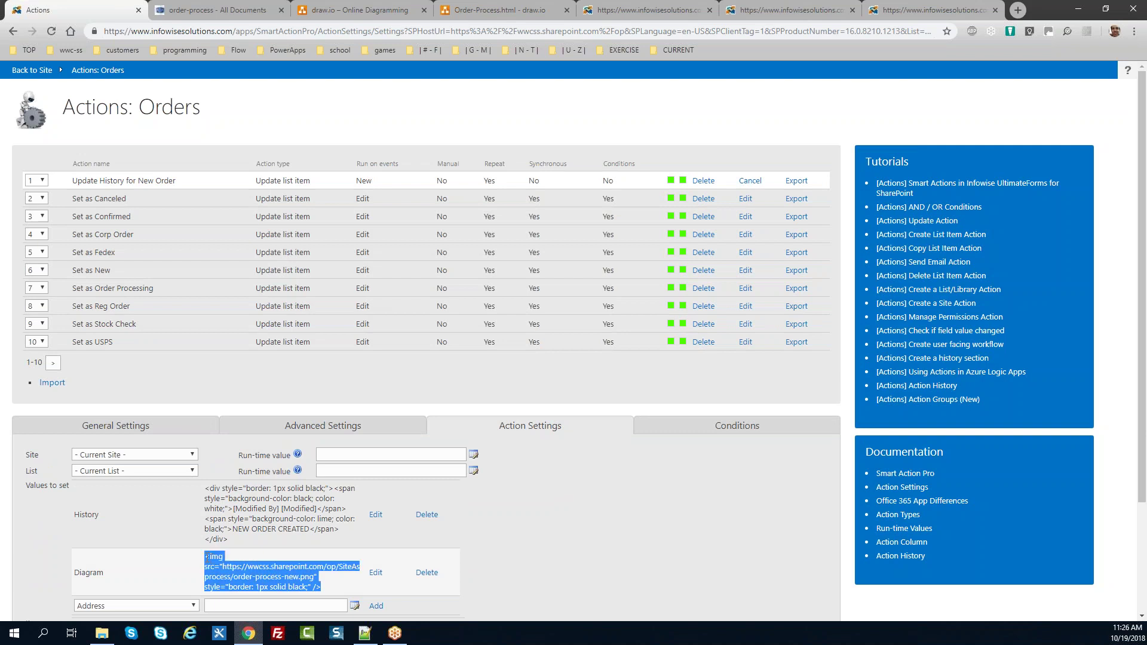
click(187, 431)
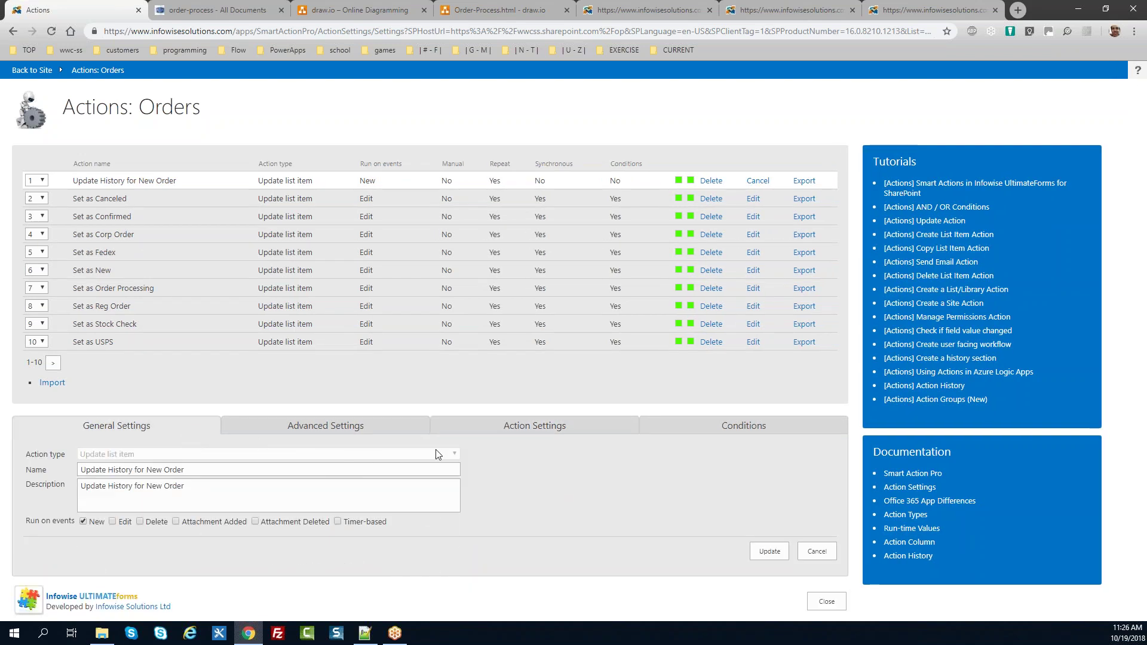
click(686, 432)
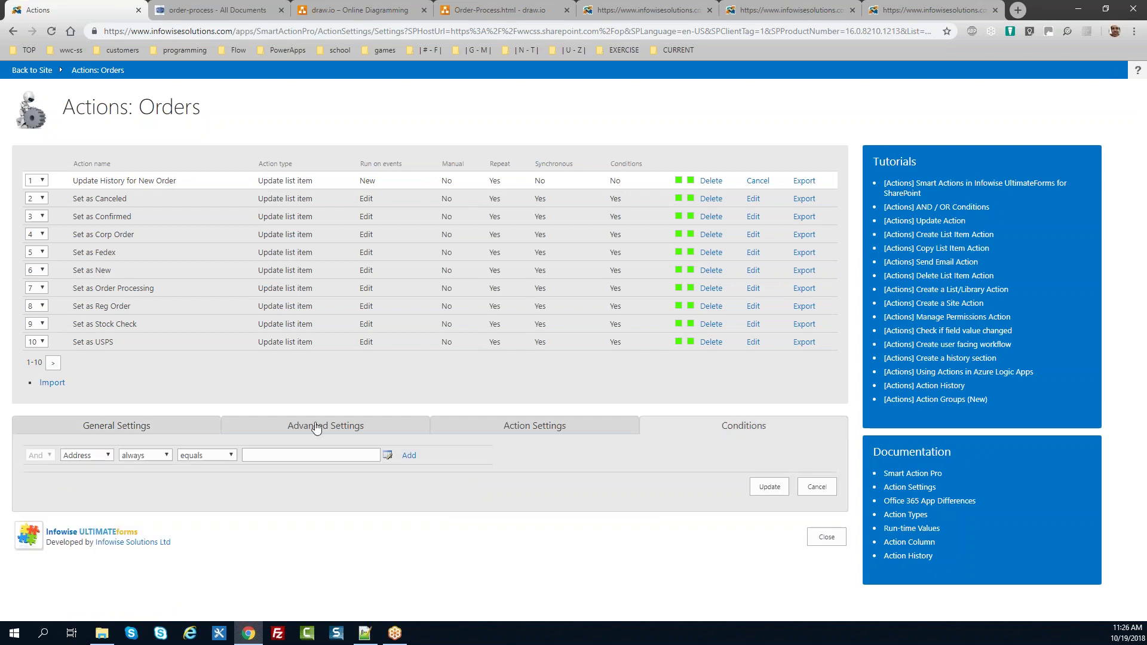
click(155, 432)
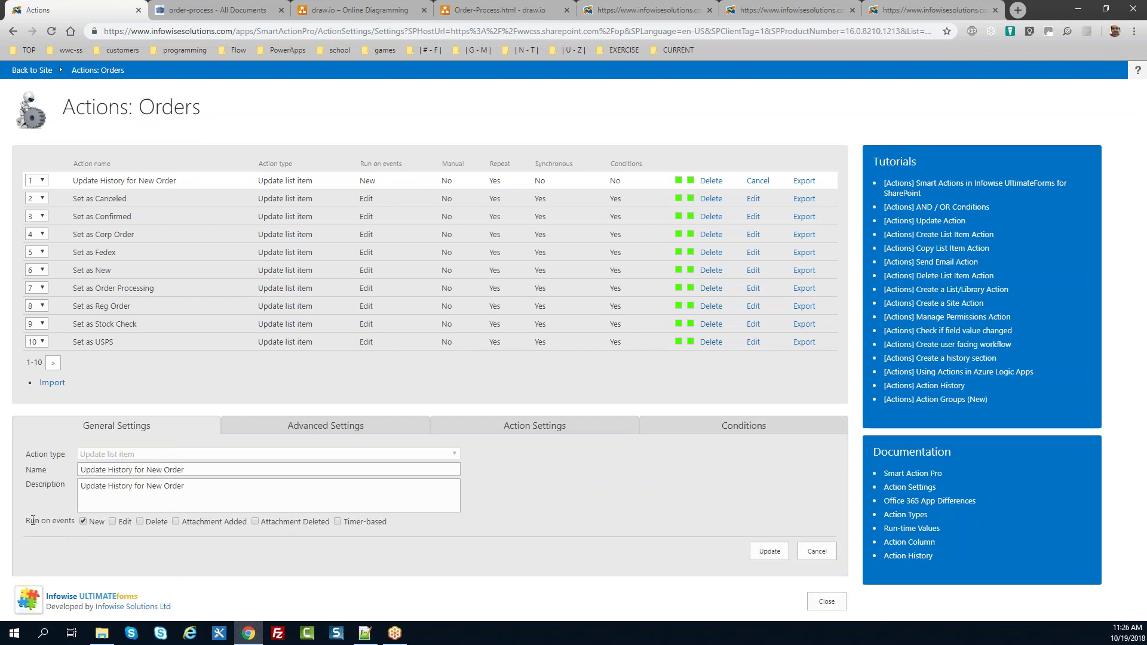
drag(27, 520, 138, 527)
click(825, 552)
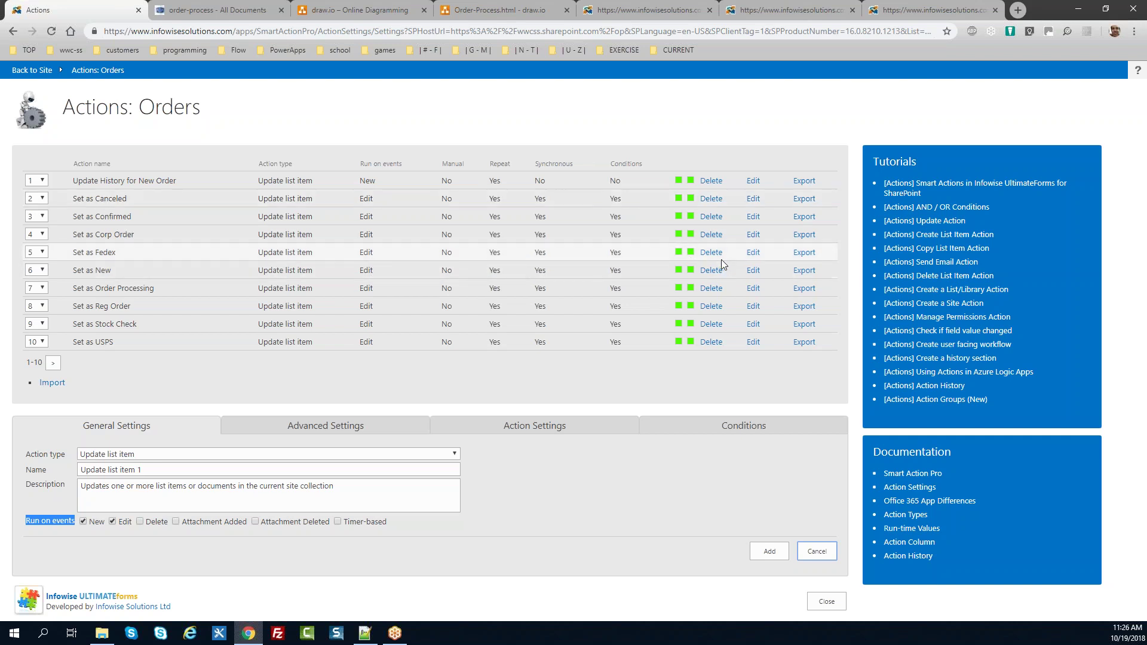
Step: Inspect Set as Corp Order's after-change condition and its Status value Corp-Order-Proc, then page onward
click(753, 234)
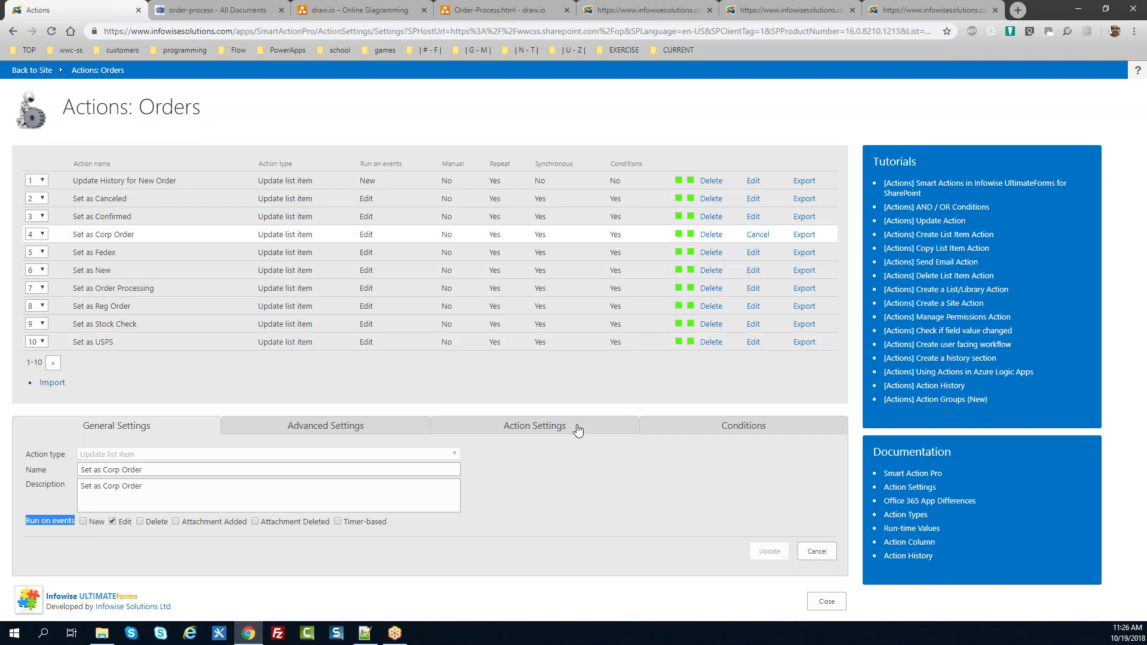
click(700, 428)
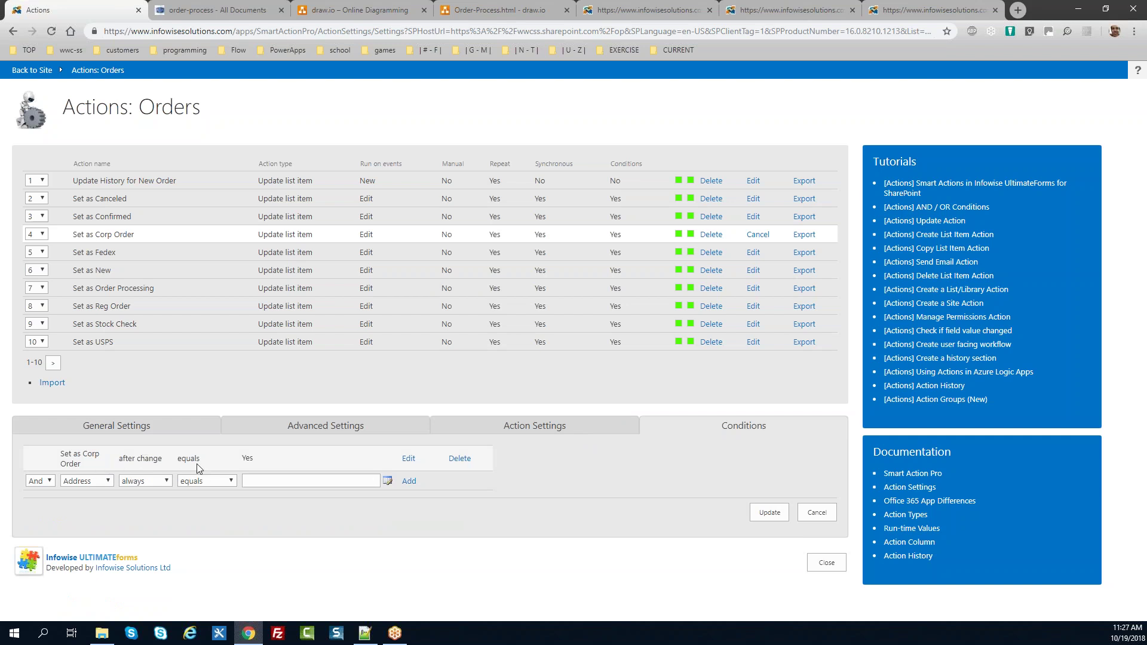
drag(161, 459, 119, 458)
click(256, 457)
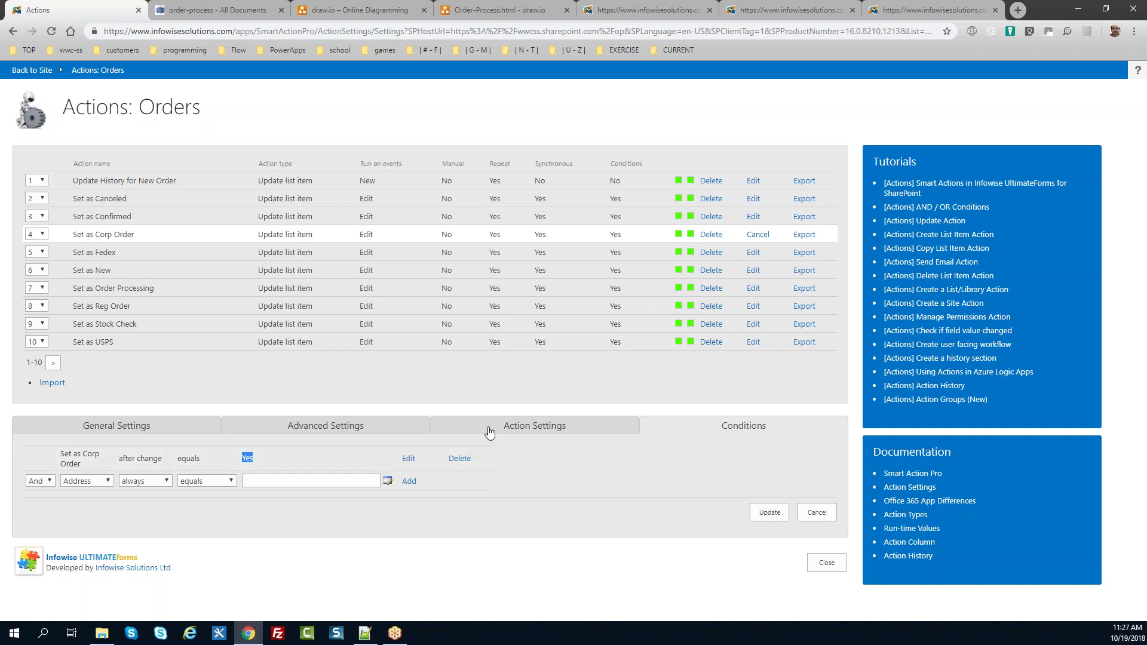
click(487, 428)
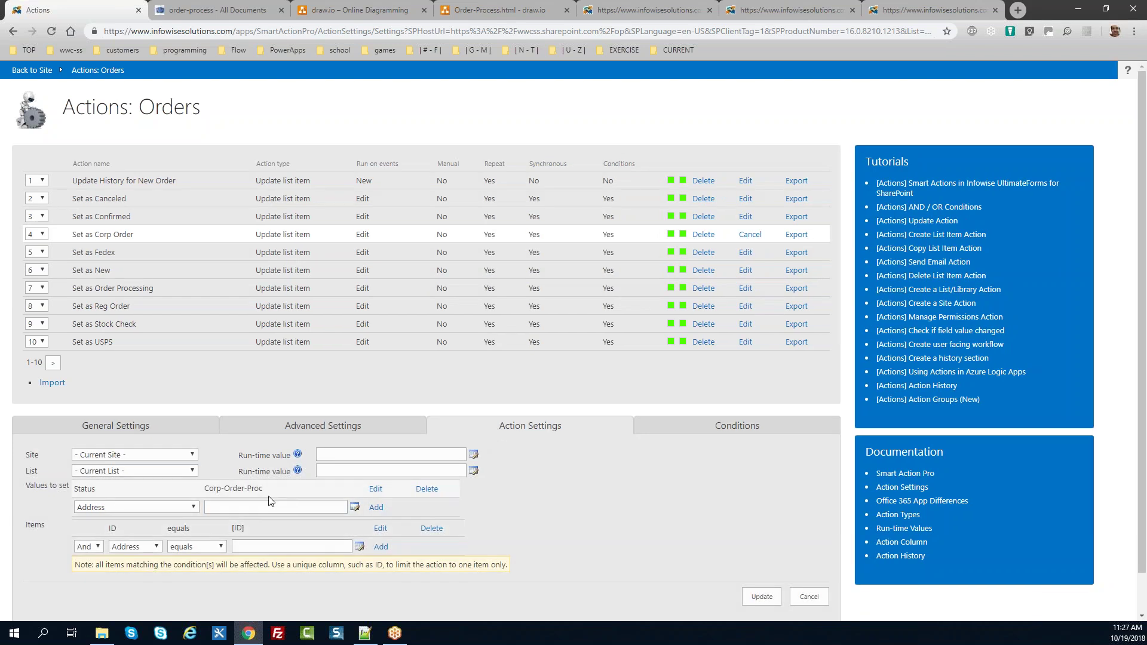
drag(267, 497, 85, 491)
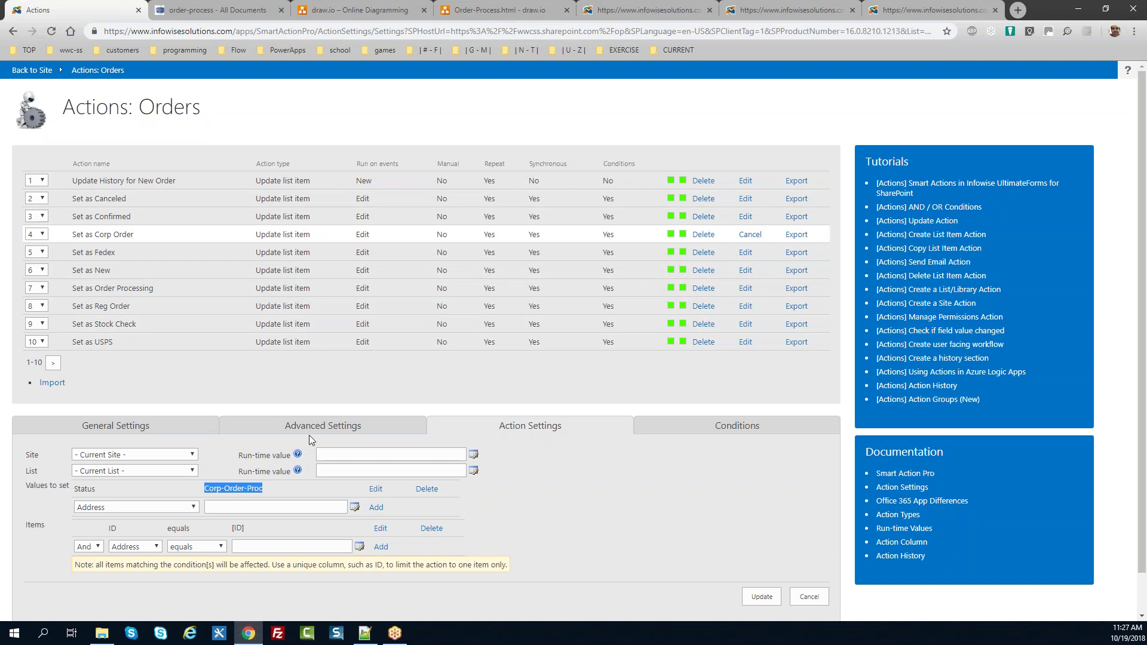
click(53, 364)
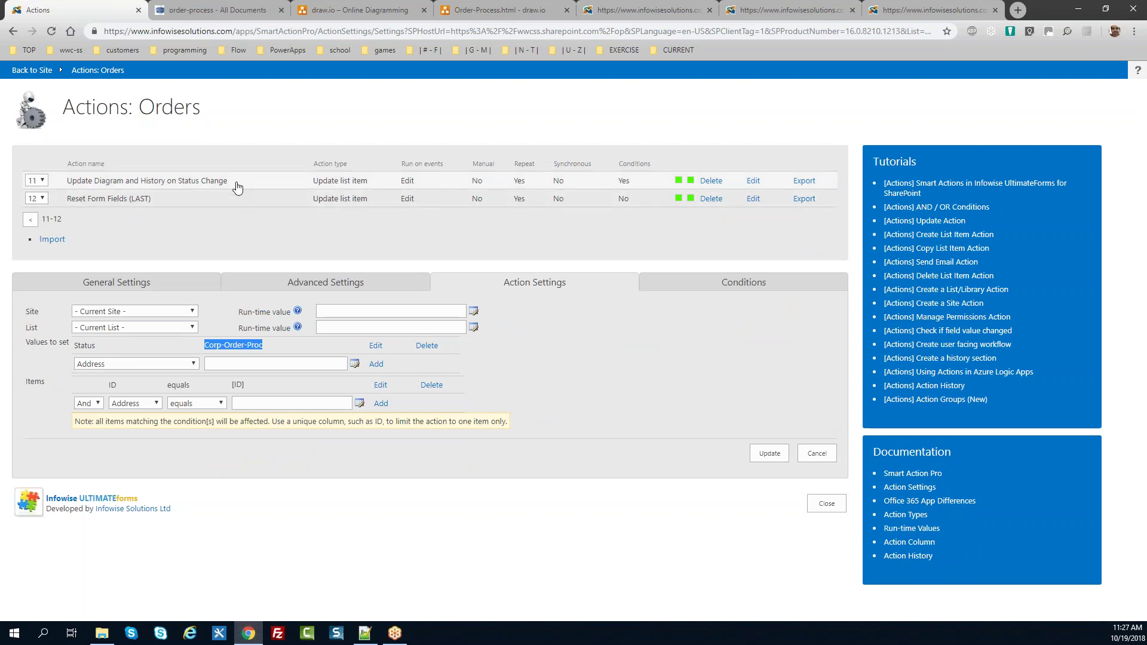
Step: Open the 'Update Diagram and History on Status Change' action, then close back to Ultimate Forms settings
click(753, 181)
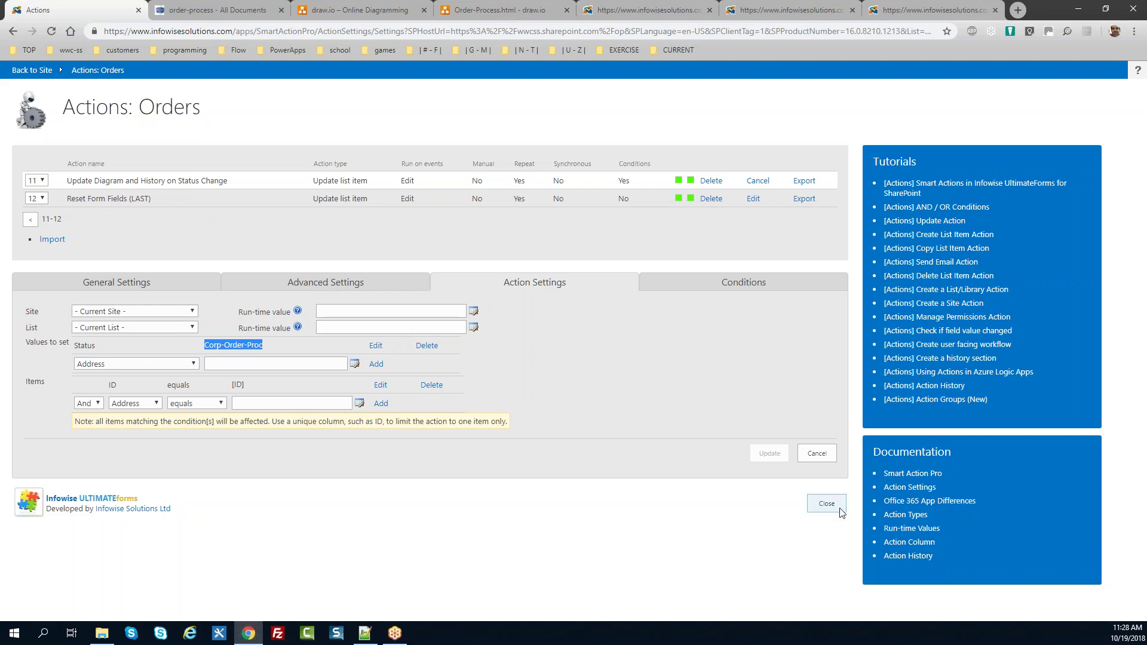
click(827, 504)
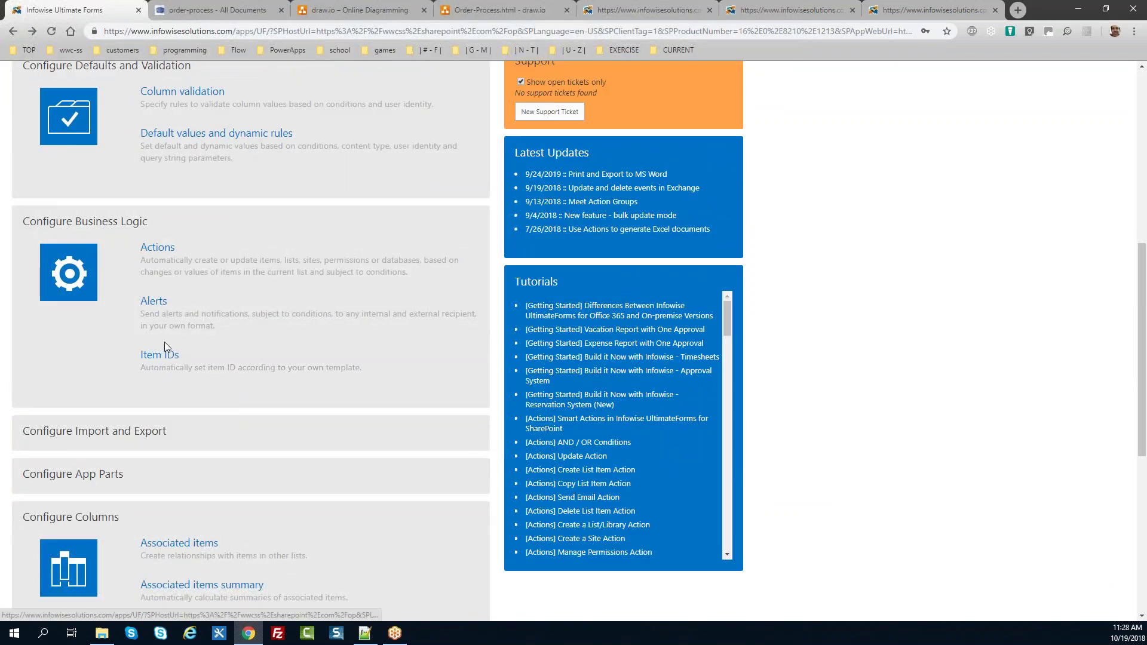
Step: Preview the Approvals - Begin Approval and Timesheets - Reminder mail templates for Orders alerts, keeping defaults
click(157, 306)
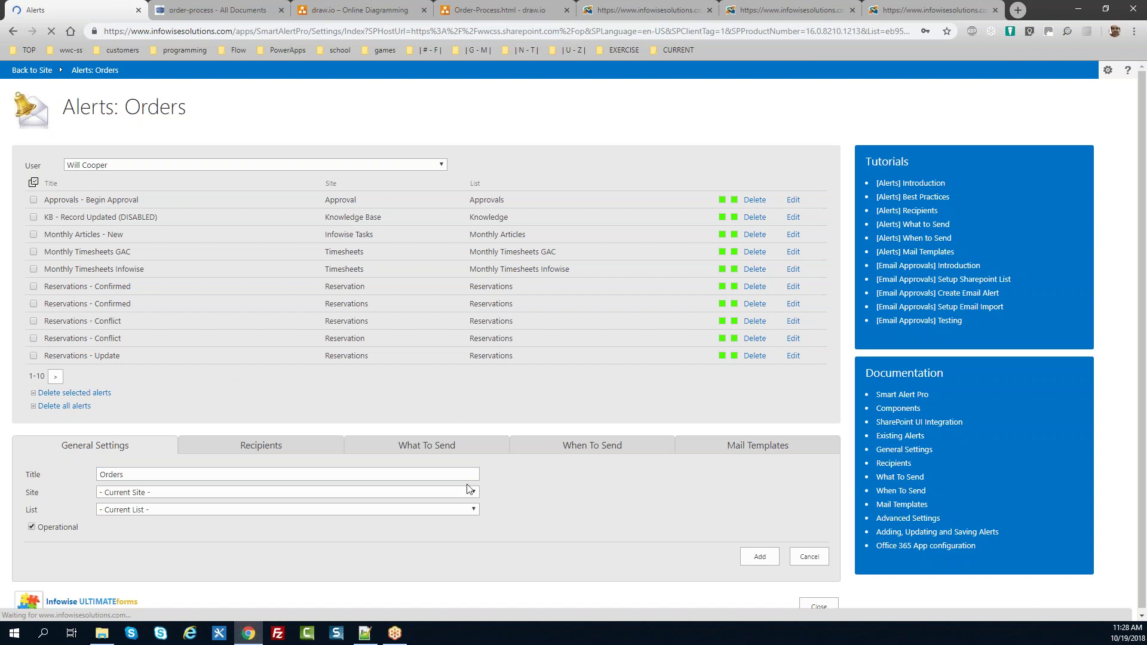
click(744, 450)
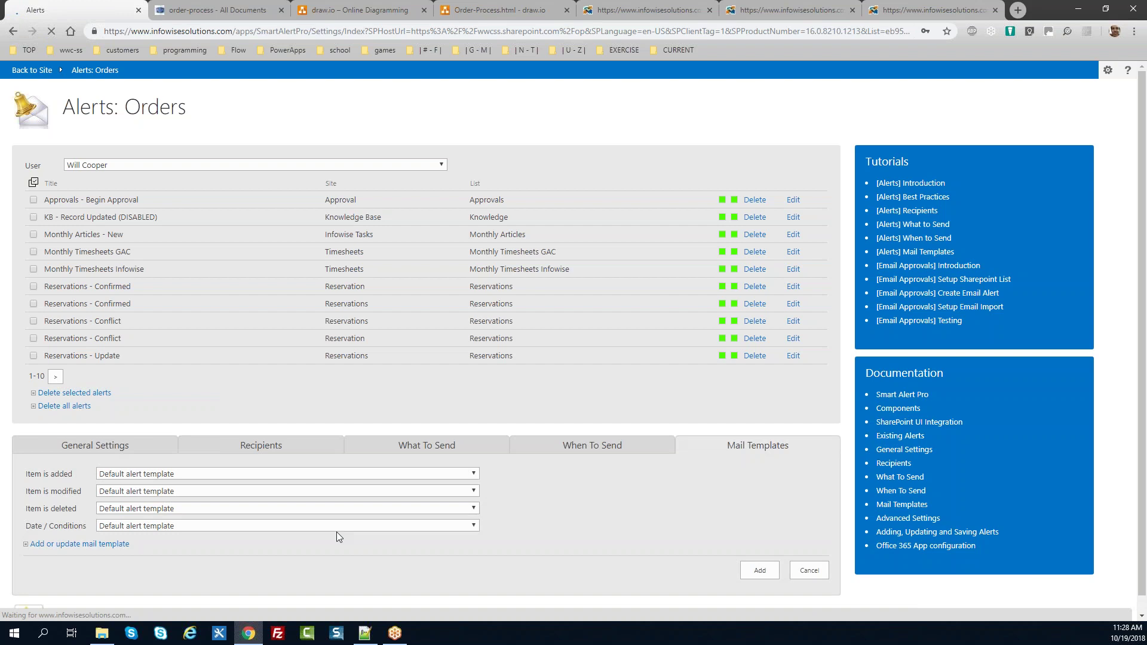
click(95, 545)
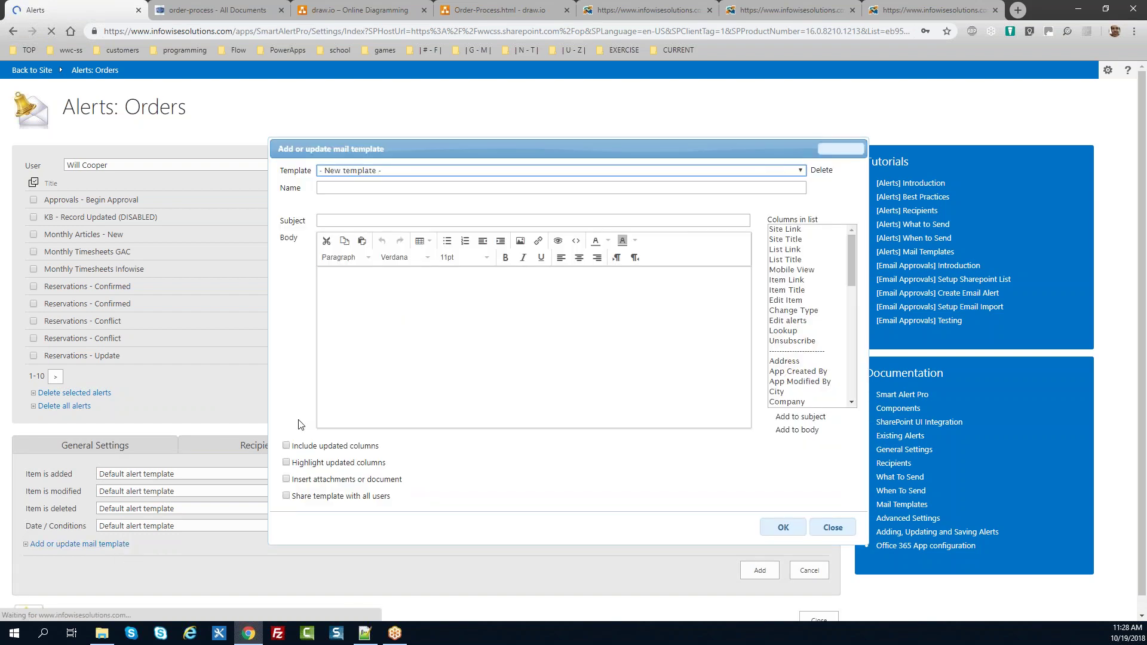
click(421, 172)
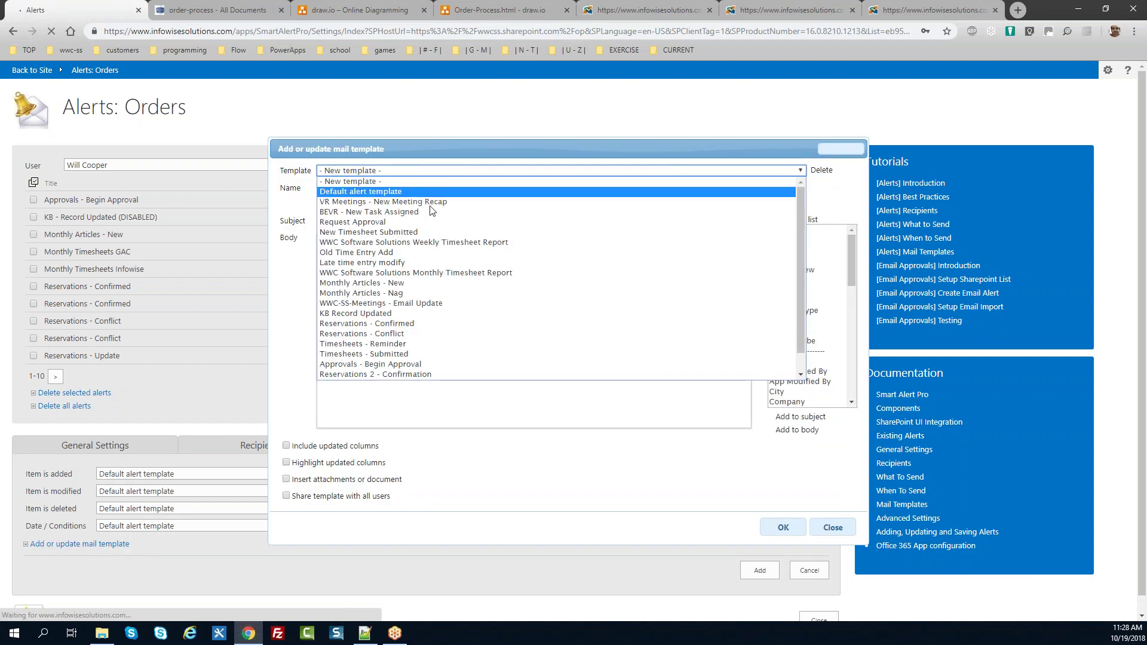
click(413, 364)
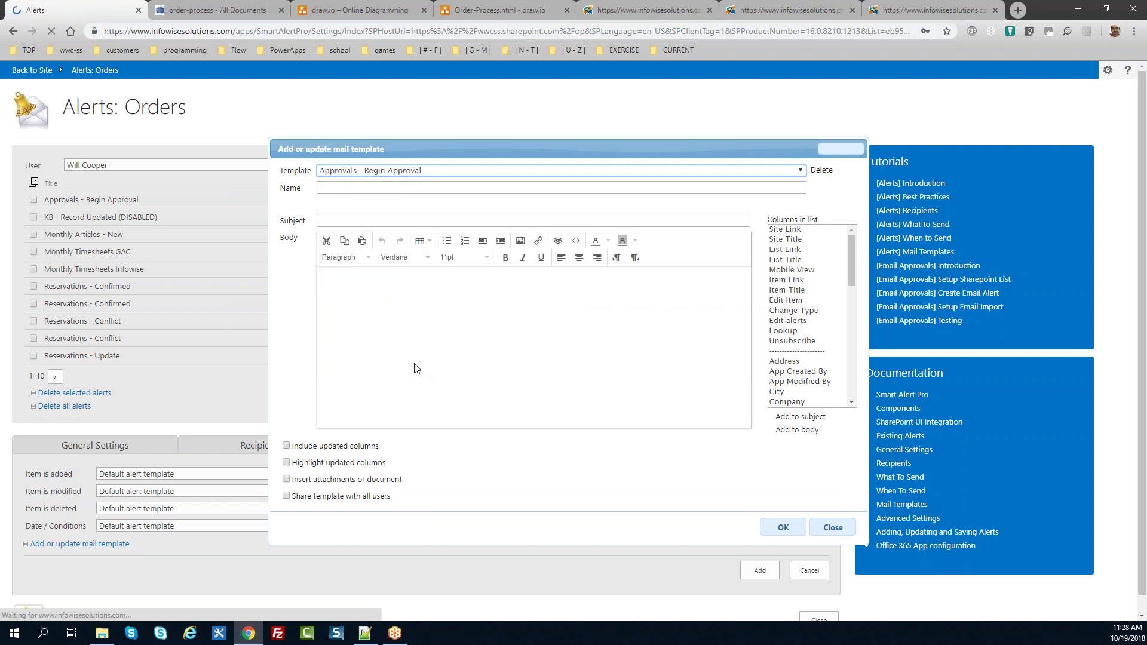
click(434, 172)
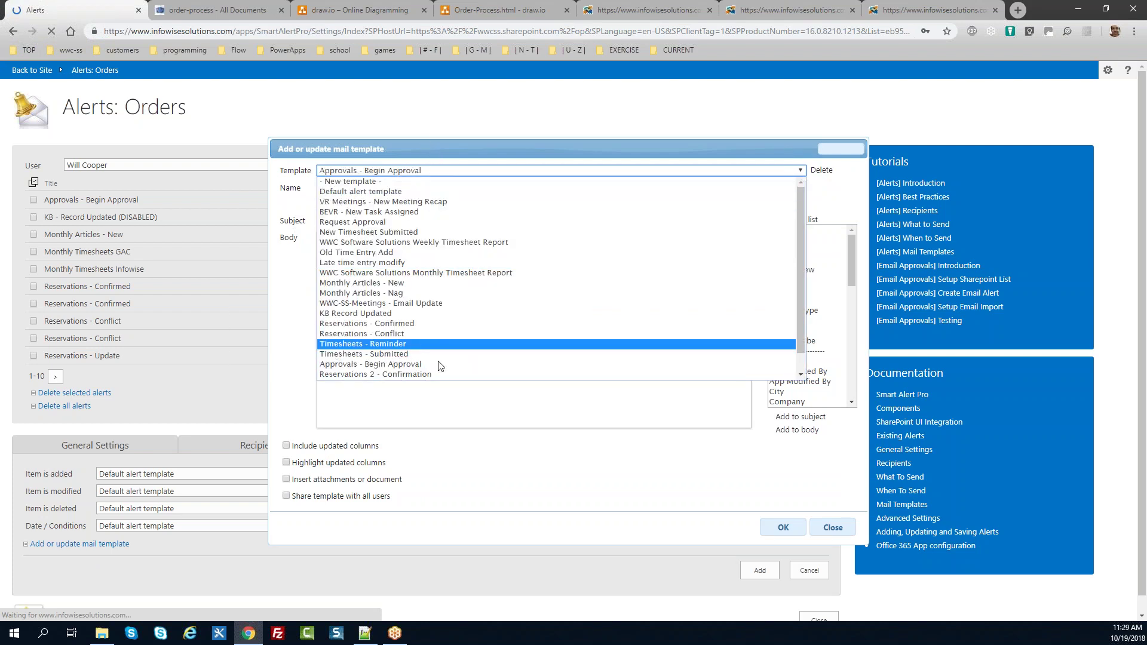
click(411, 344)
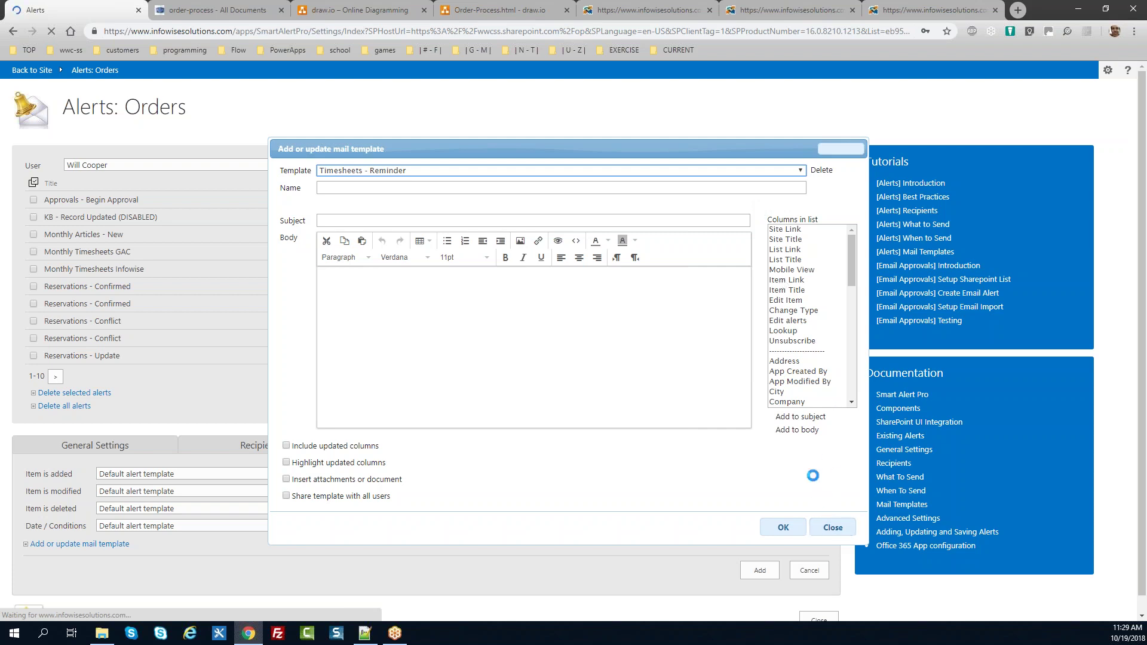
click(830, 529)
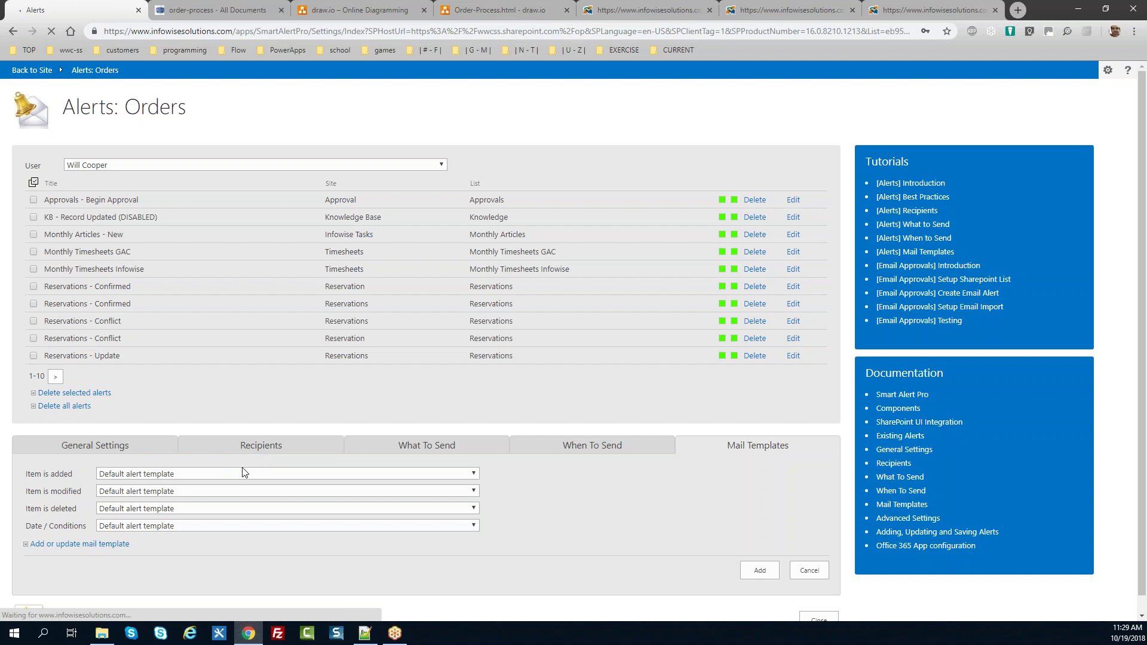
Step: Retitle the alert 'Orders - Status Change', review its recipients, and send only when an item is modified
click(144, 452)
click(151, 472)
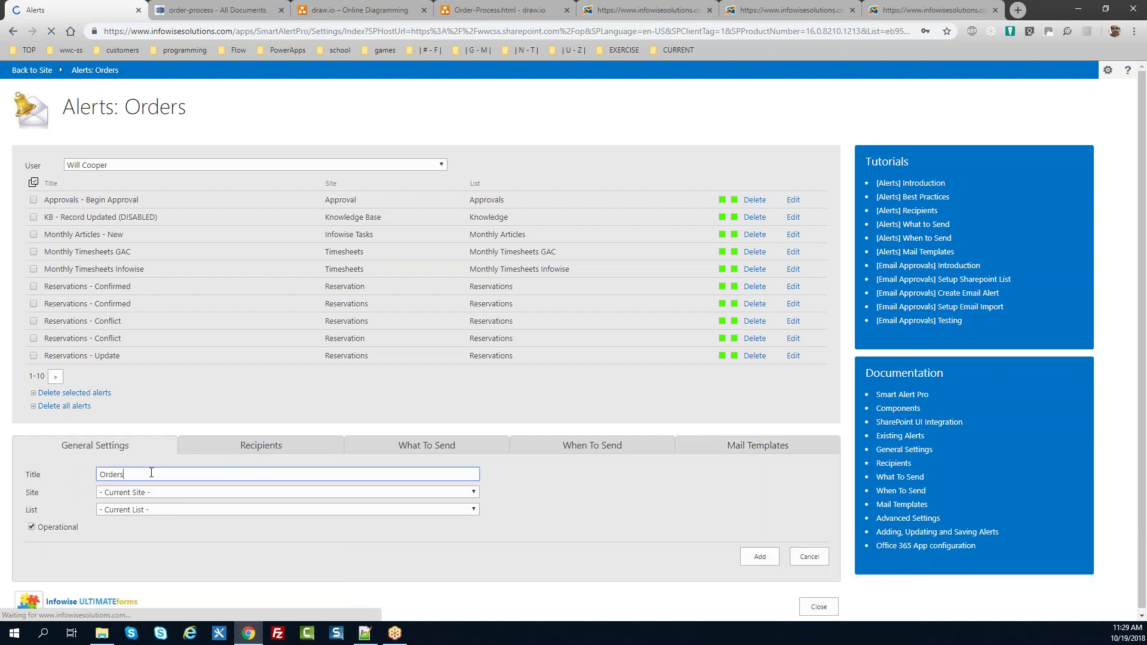
text(- S)
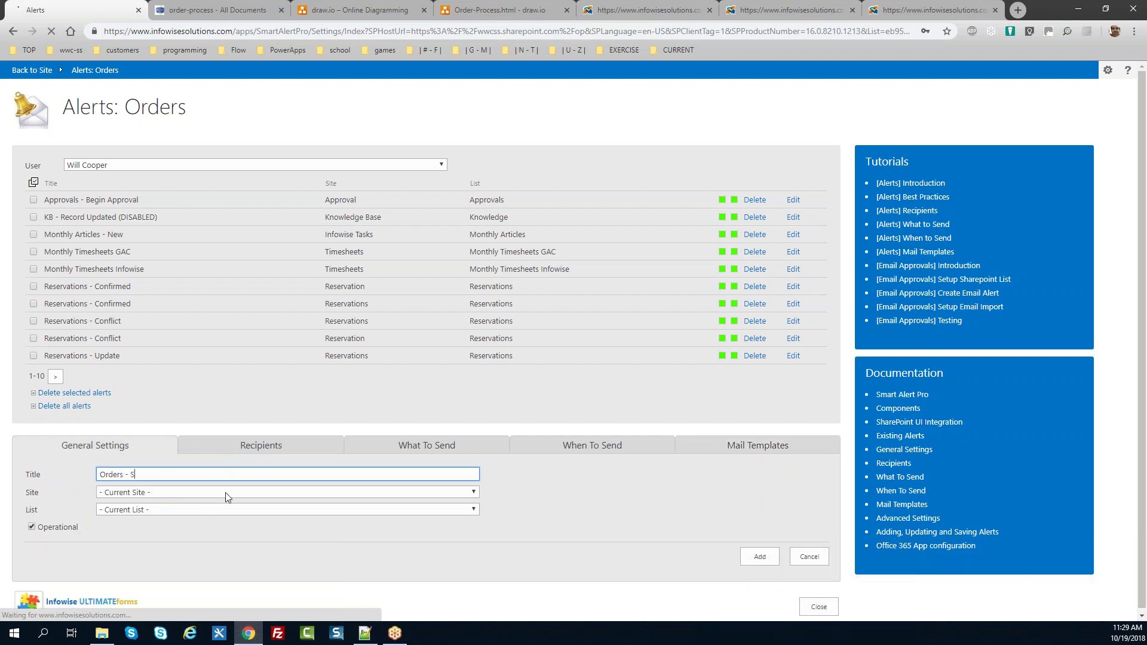
text(tatus Change)
click(246, 449)
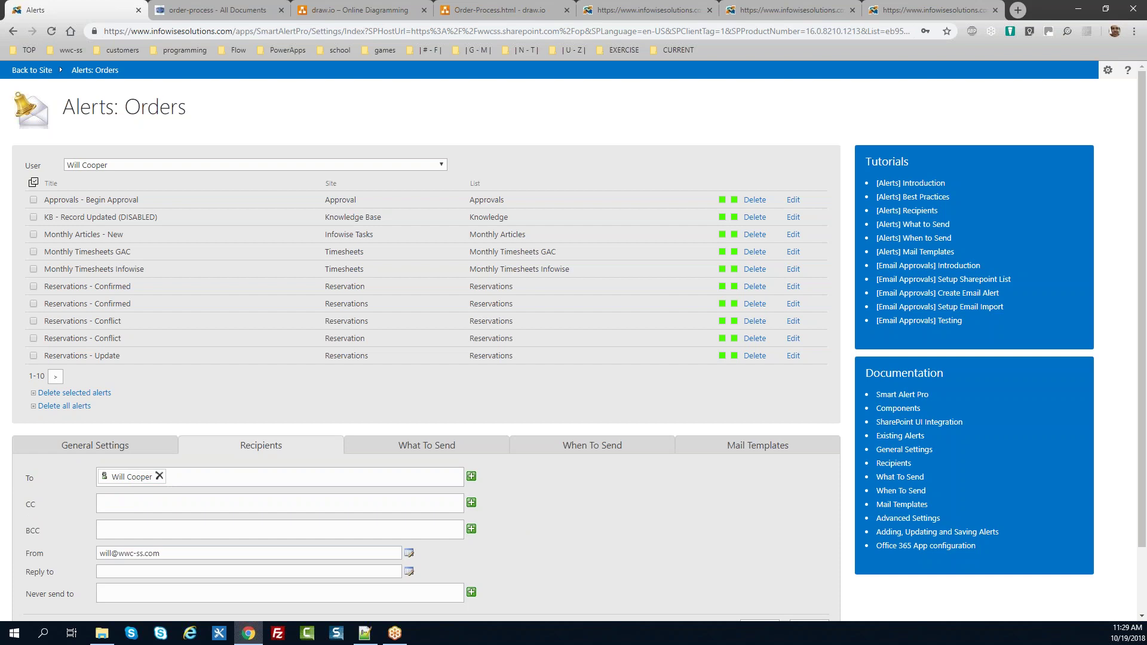
click(441, 448)
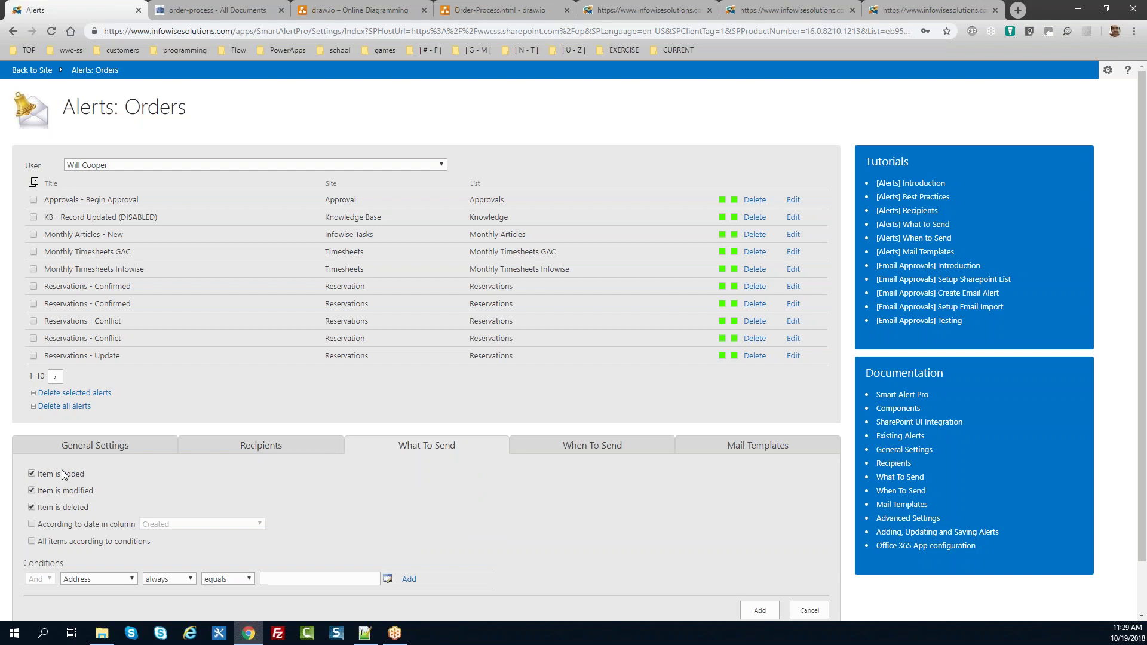
Step: Add the condition Status after change equals [Status], then close the alerts page
click(109, 581)
text(st)
key(Down)
key(Down)
key(Up)
key(Return)
key(Tab)
key(Down)
key(Tab)
key(Tab)
text([Status])
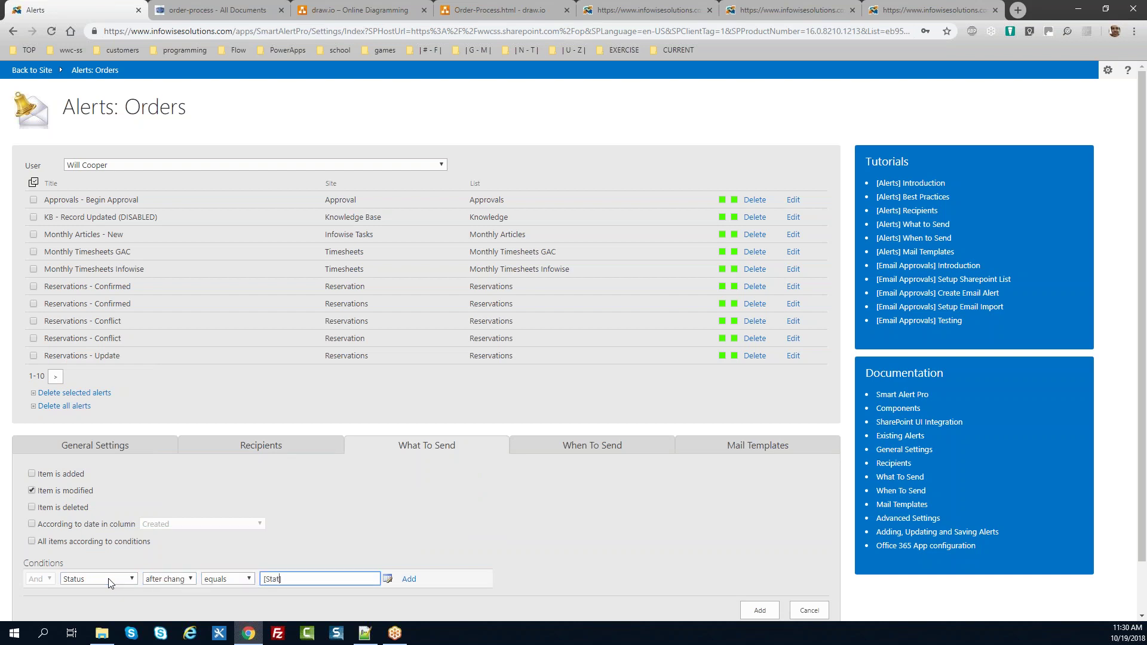
key(Tab)
key(Tab)
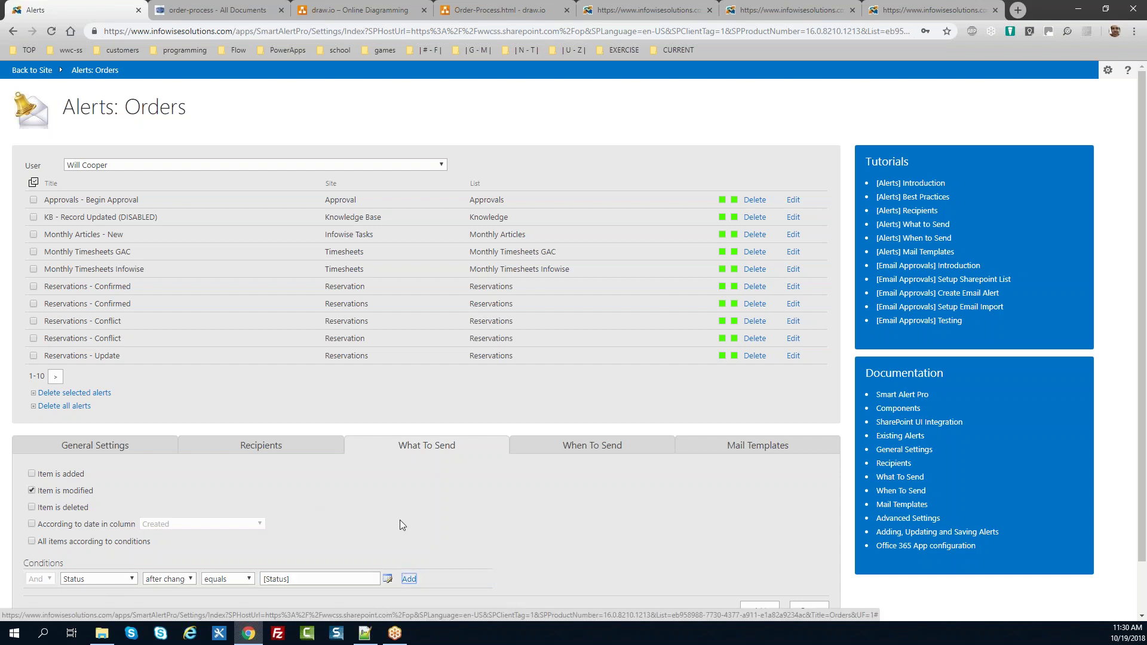
key(Return)
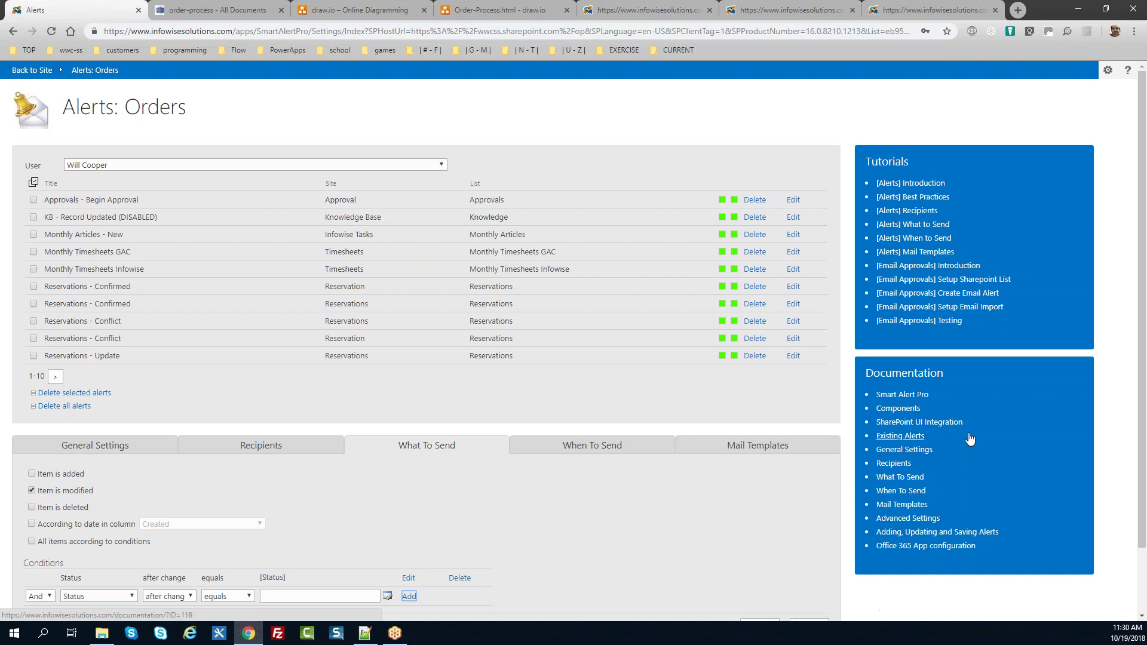
scroll(970, 439, down, 2)
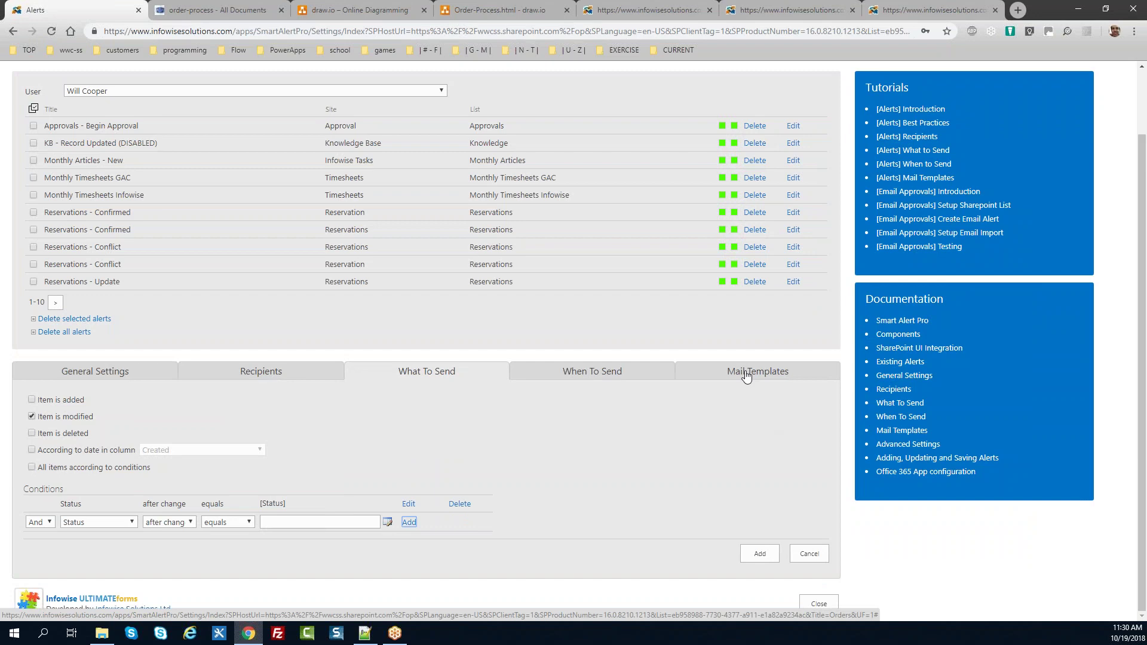
click(819, 602)
drag(1142, 264, 1141, 96)
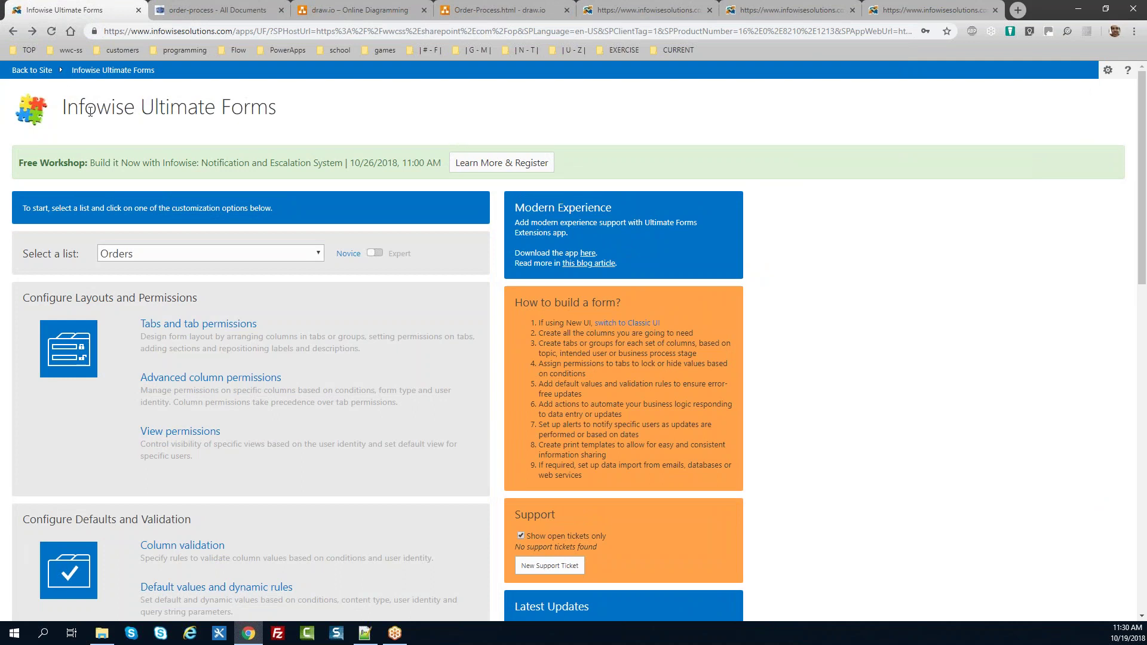
Step: Go back to the Order Processing home page and view its six-order Orders list
click(32, 70)
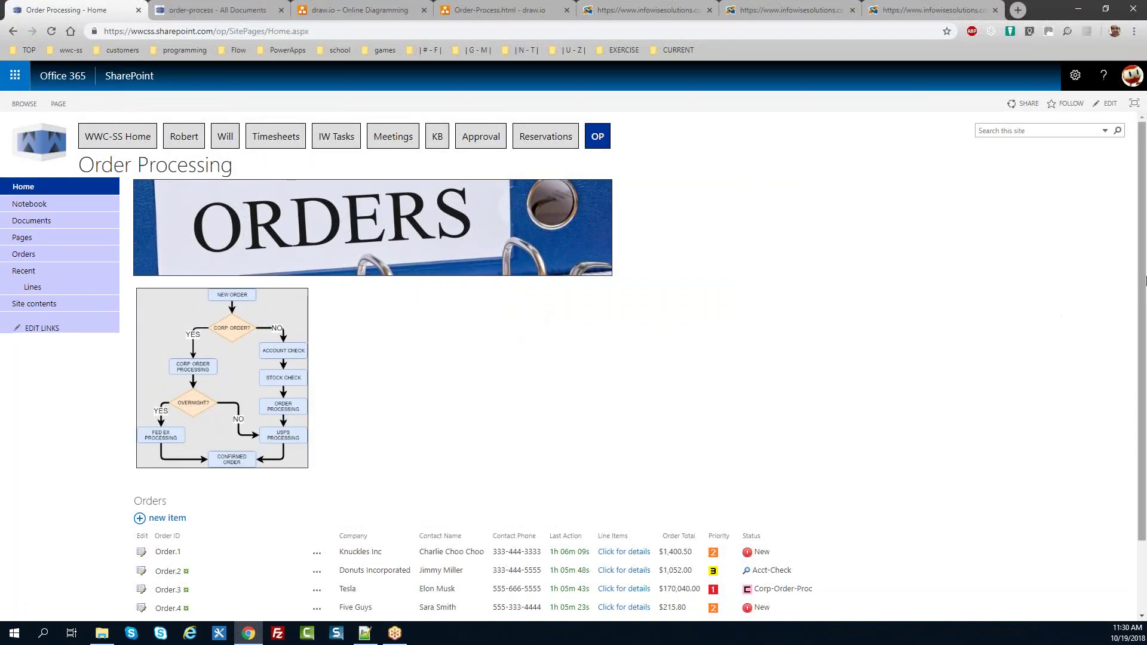
scroll(1146, 280, down, 2)
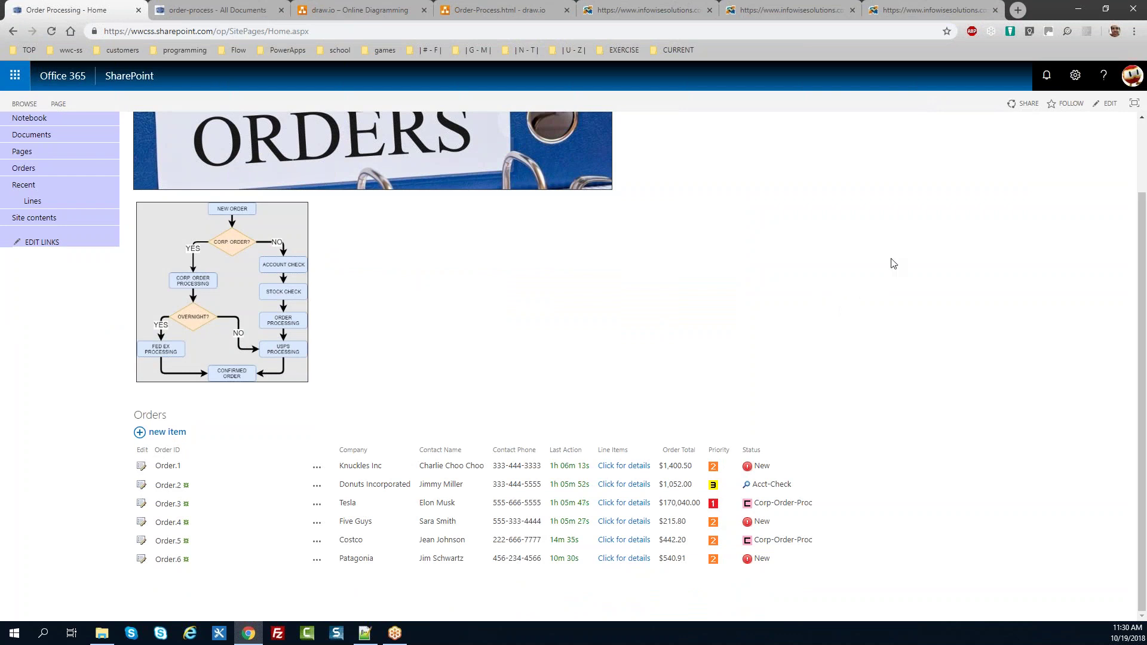
Step: Open Site contents from the gear menu, glance at the add-an-app page, and return
scroll(1142, 279, up, 2)
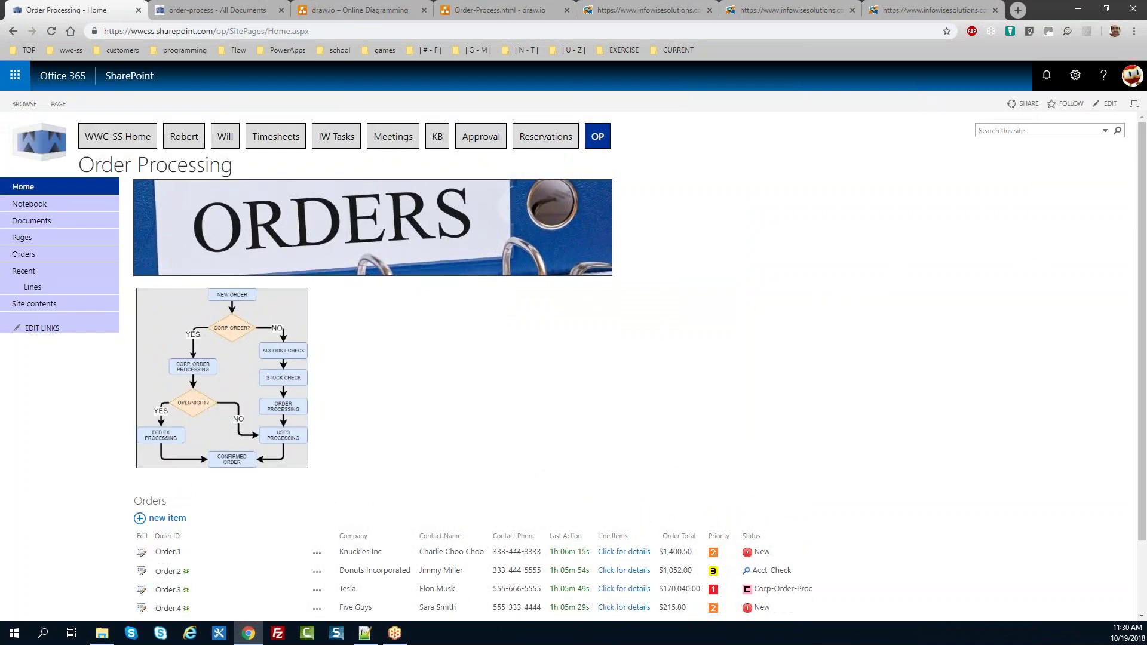
click(1075, 75)
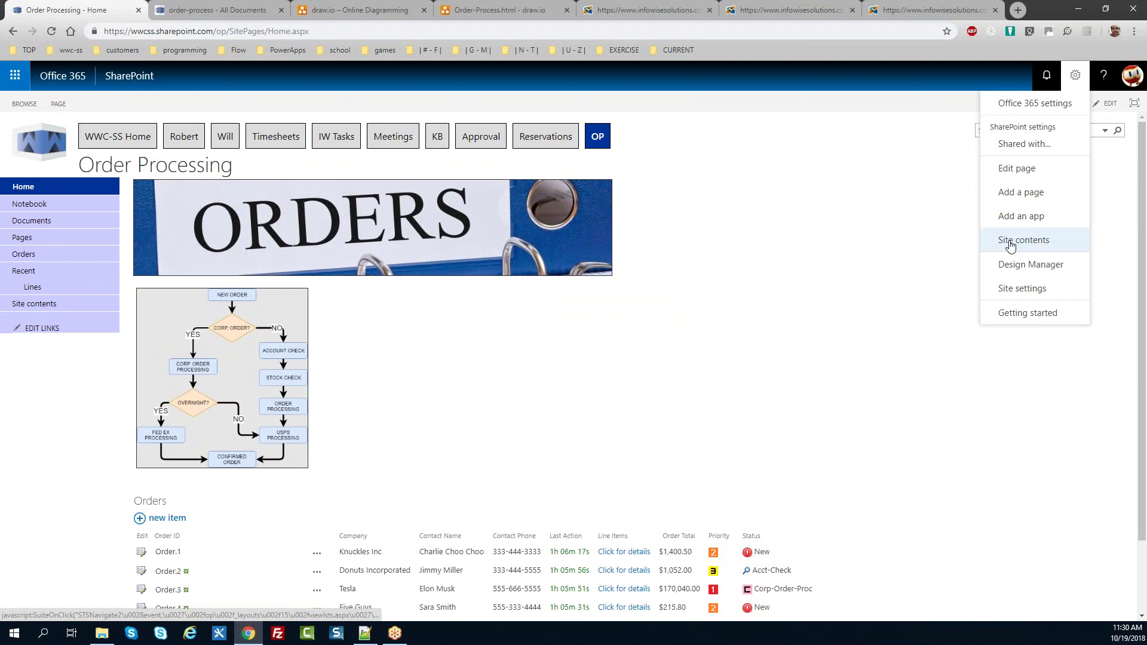
click(1009, 241)
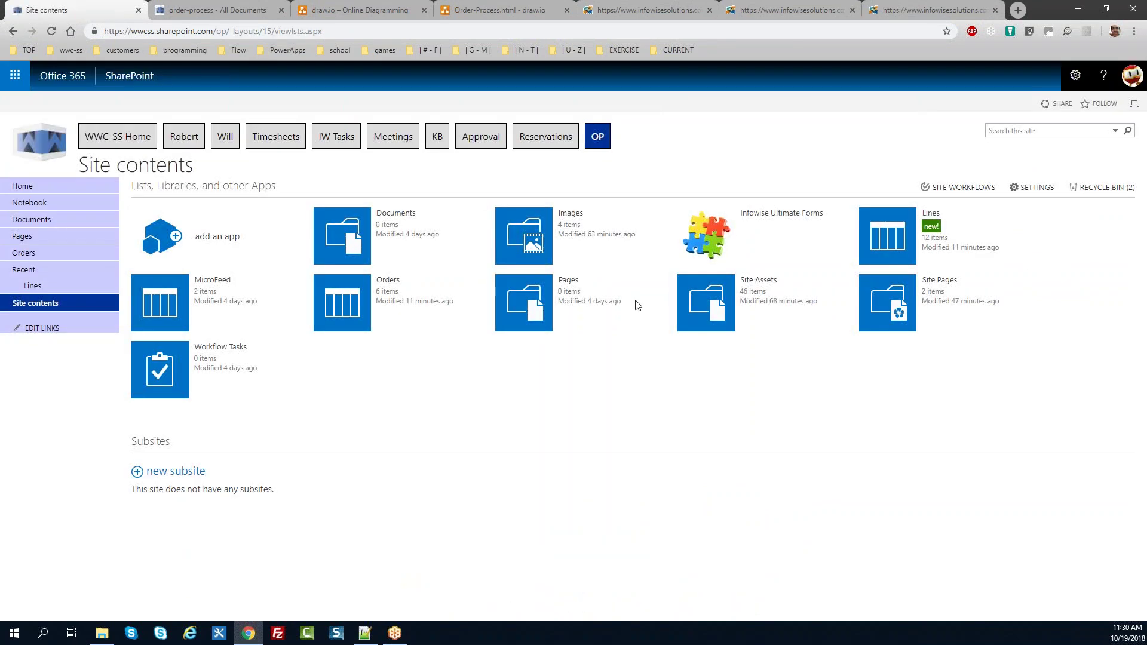
click(205, 242)
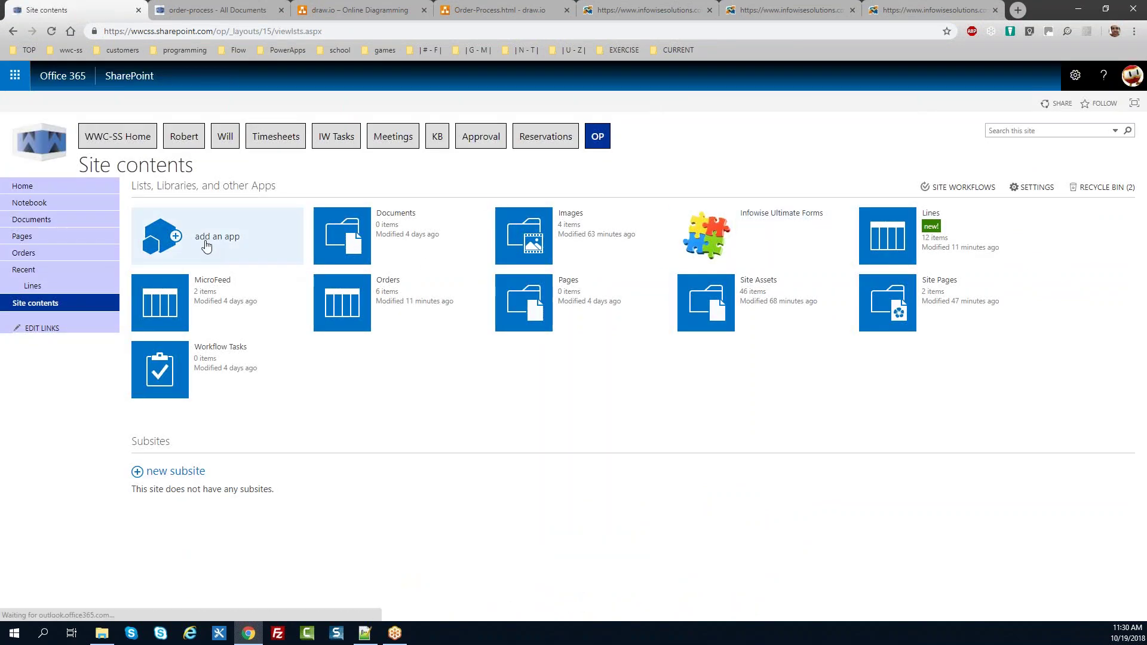
click(205, 242)
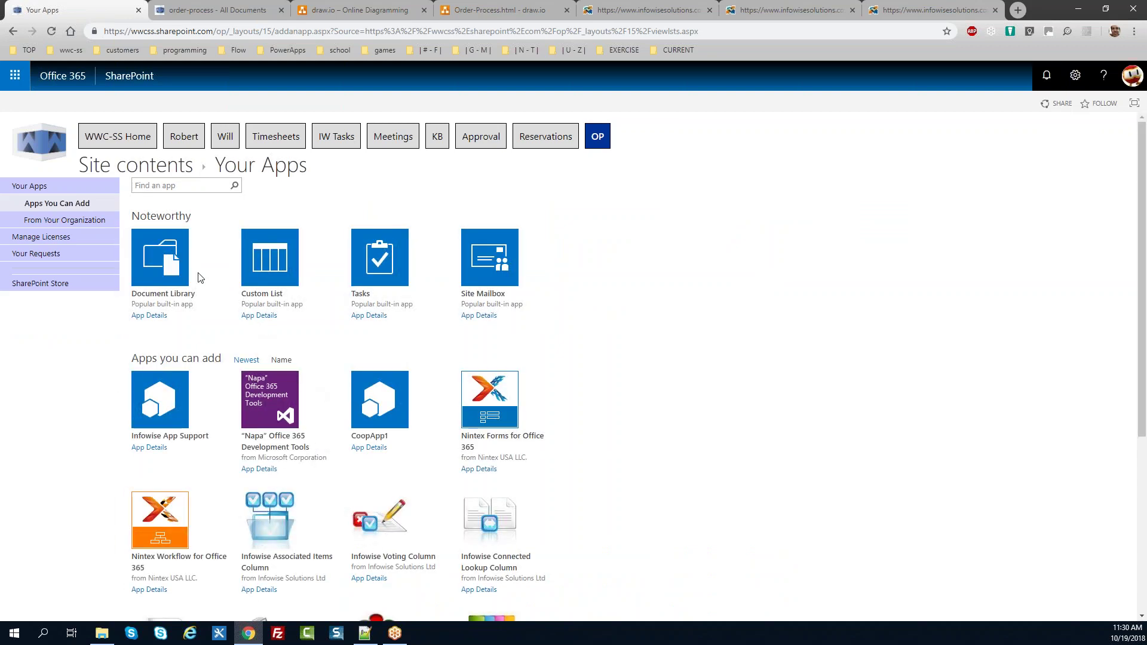
click(13, 31)
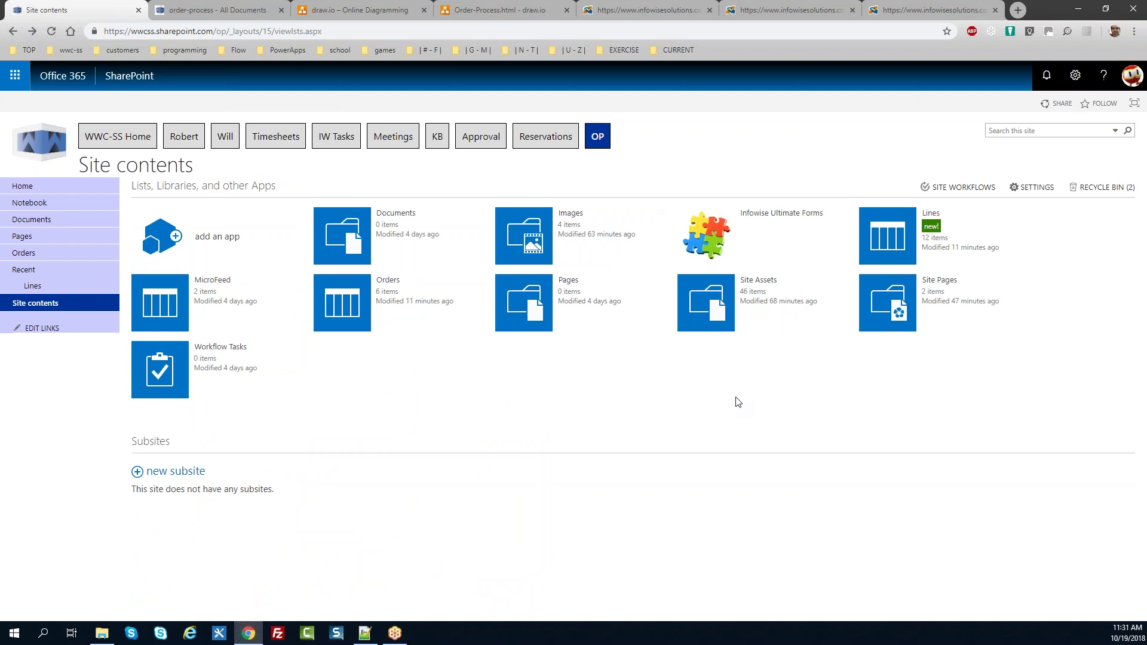
Step: View the Office 365 free-trial download and its installation instructions on Infowise, then close both
click(623, 8)
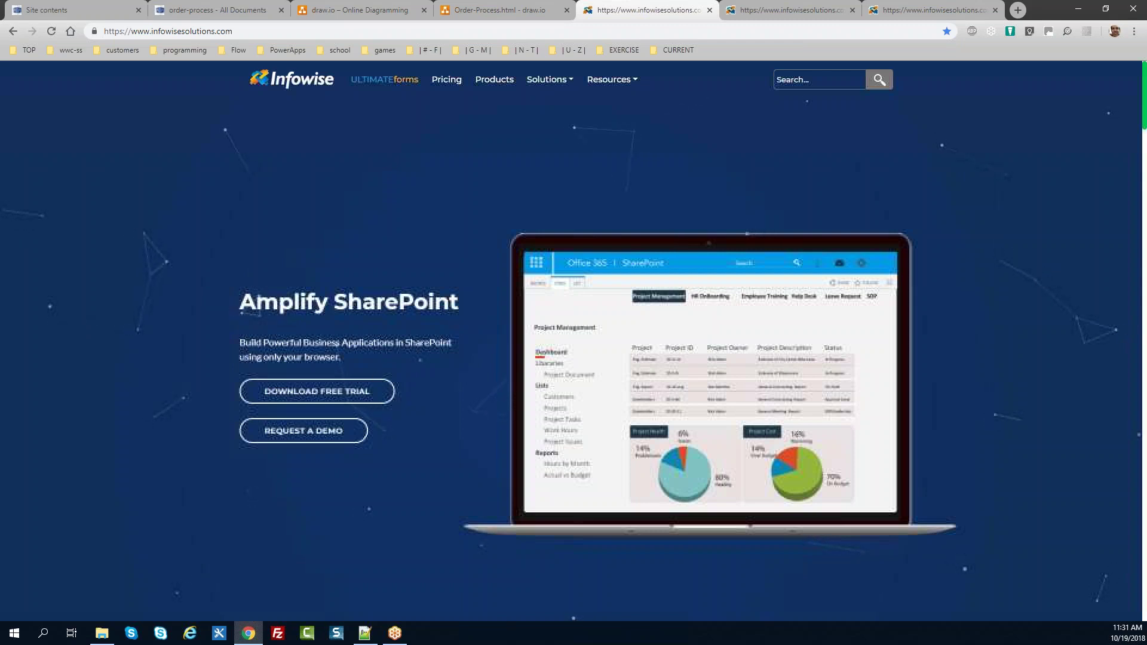
click(316, 391)
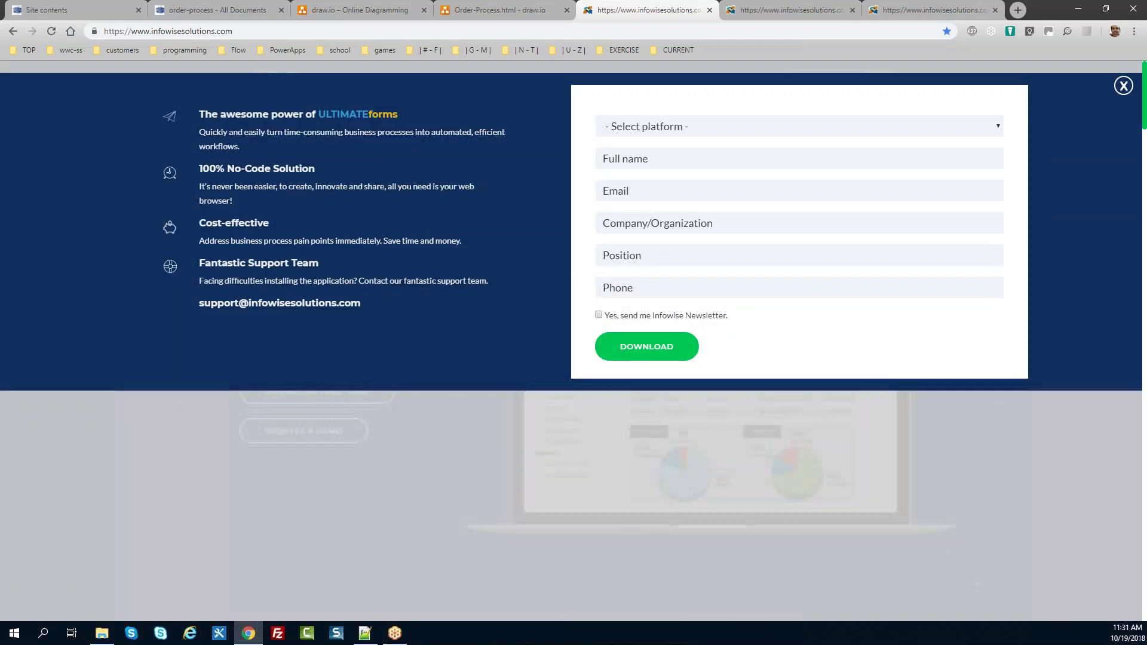
click(690, 128)
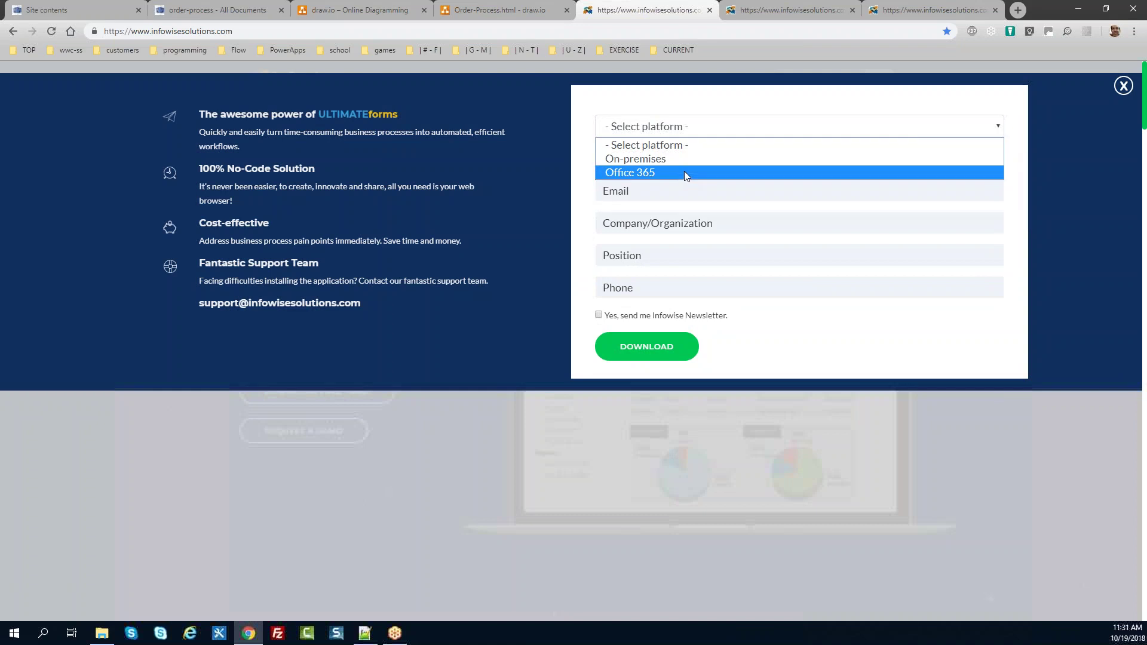
click(683, 171)
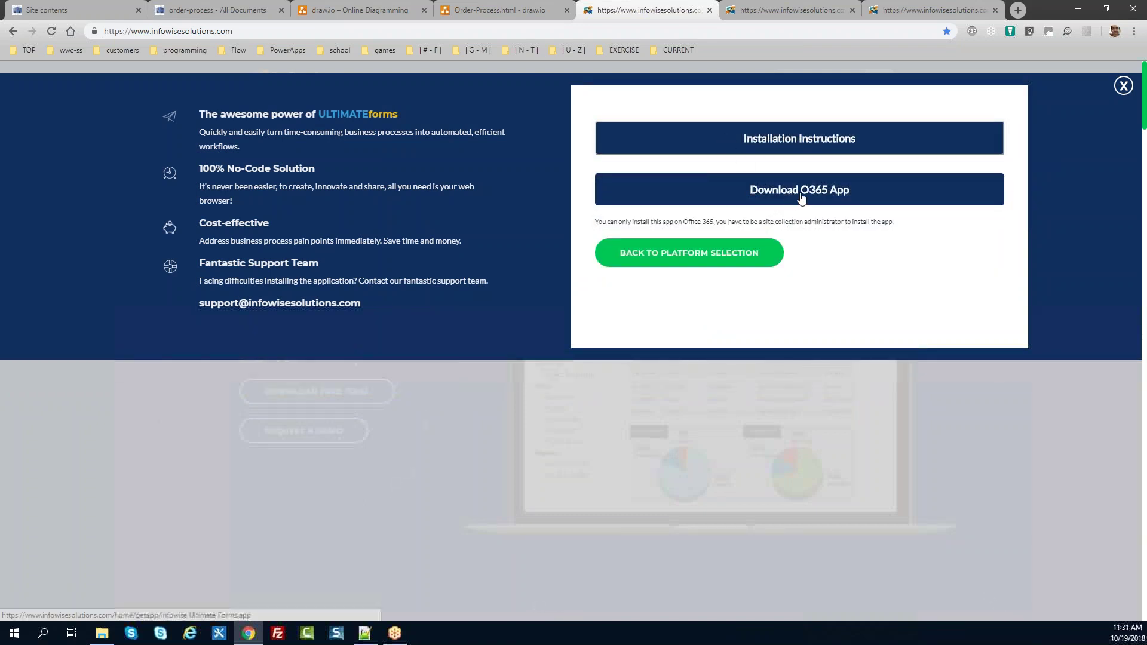
click(798, 149)
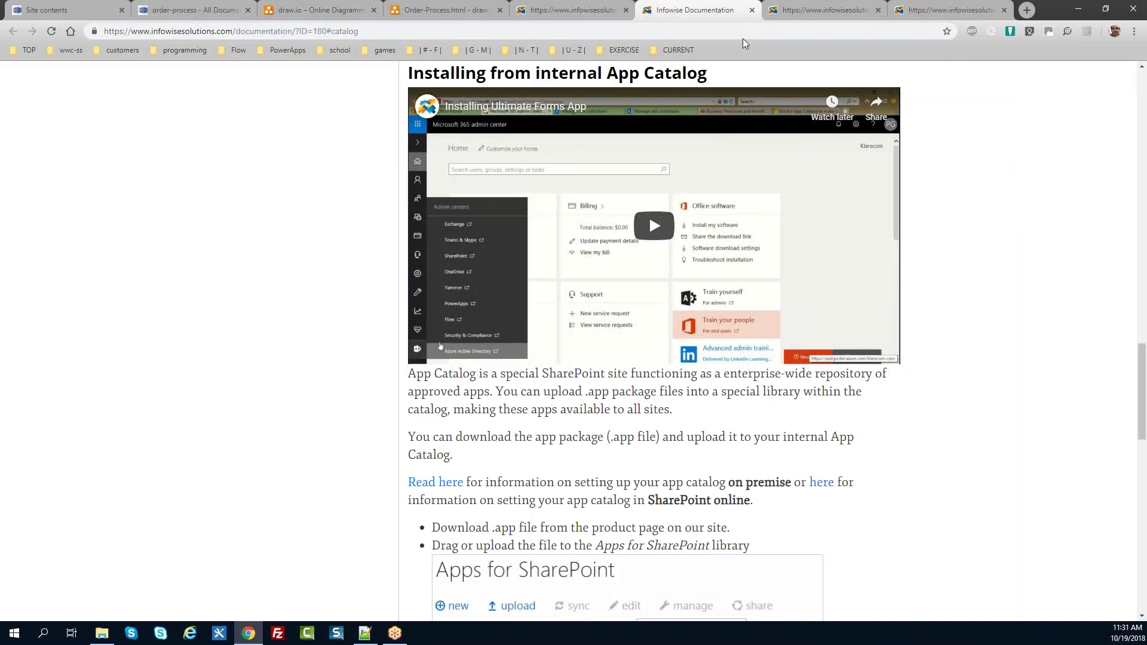
click(751, 10)
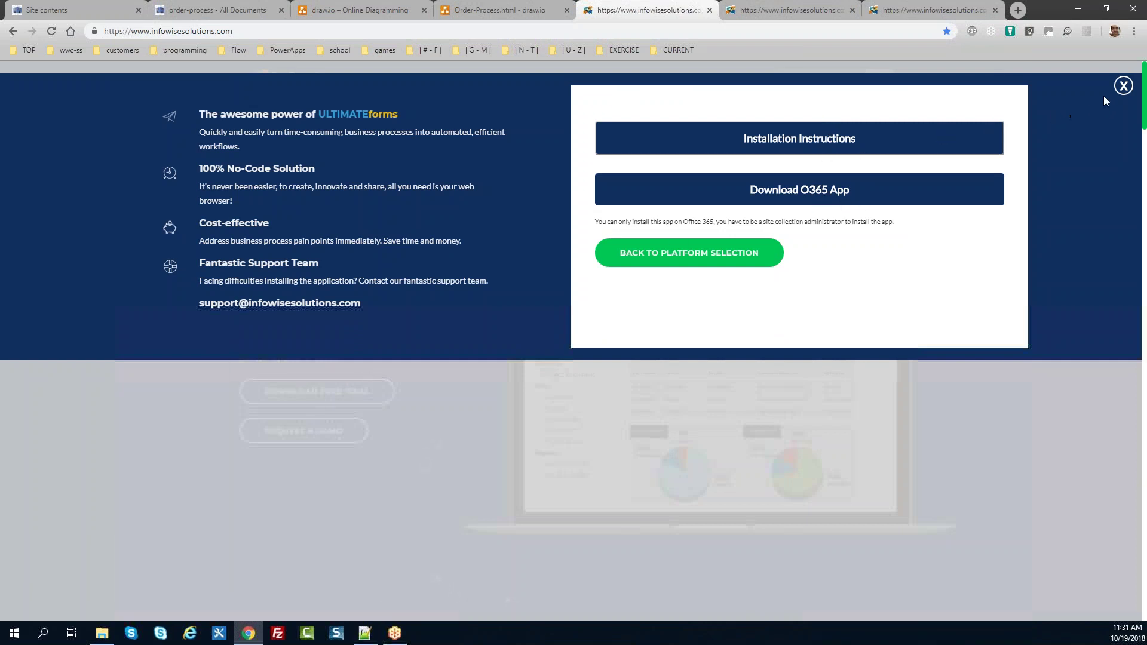
click(1123, 86)
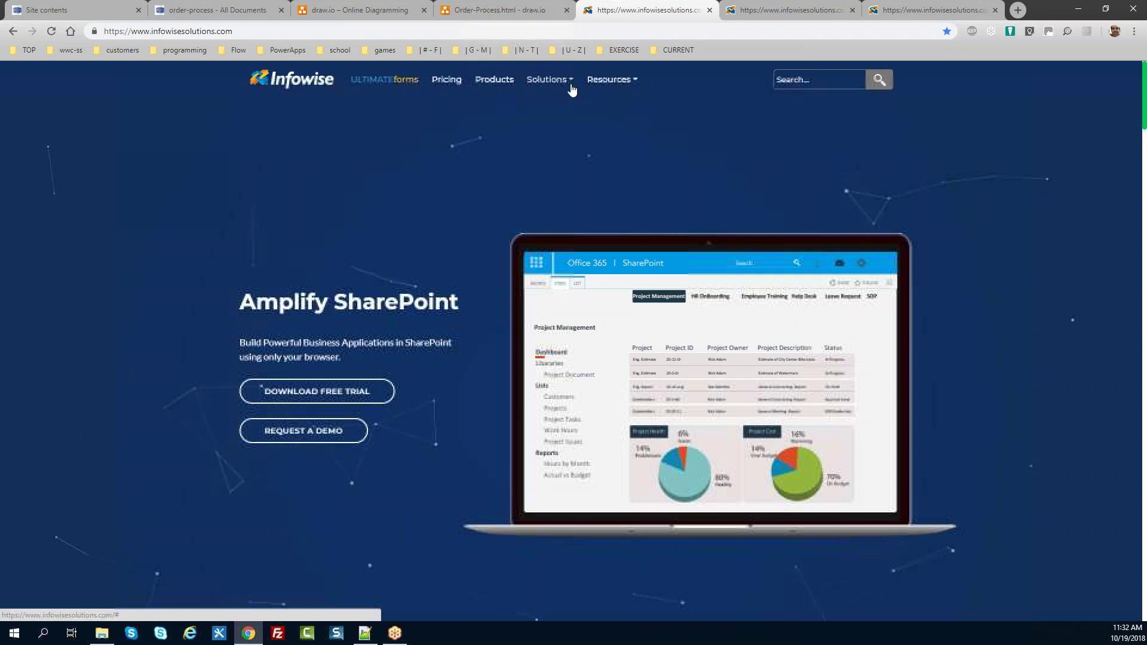
Step: Browse the Infowise Training and Tutorials pages, then open the Infowise blog
click(626, 80)
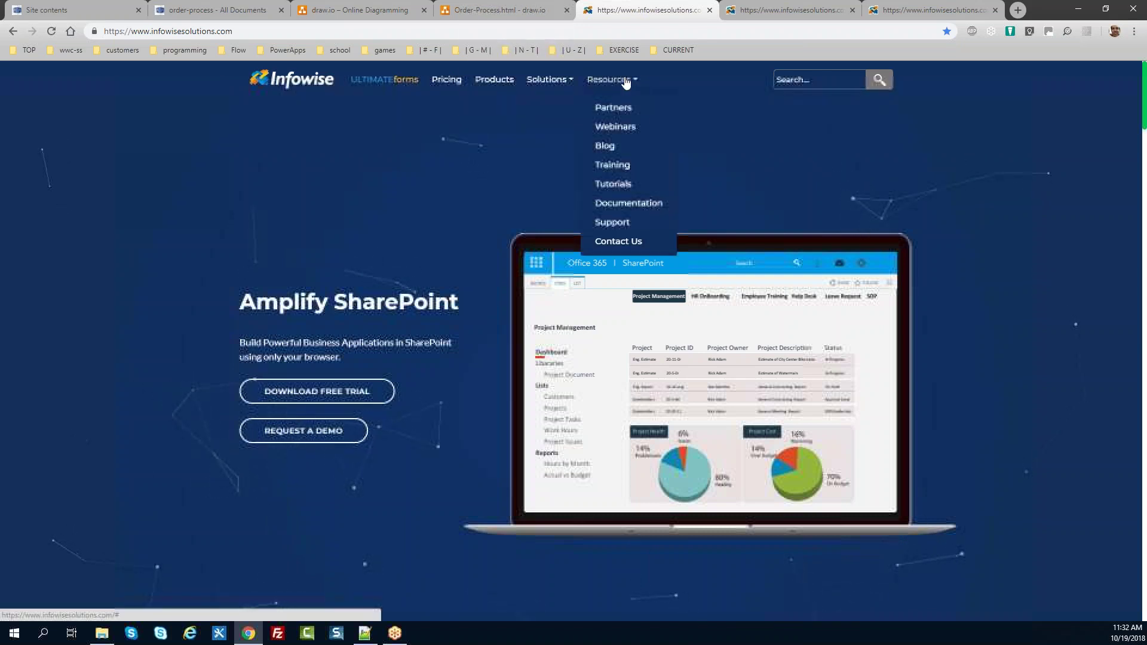
click(626, 169)
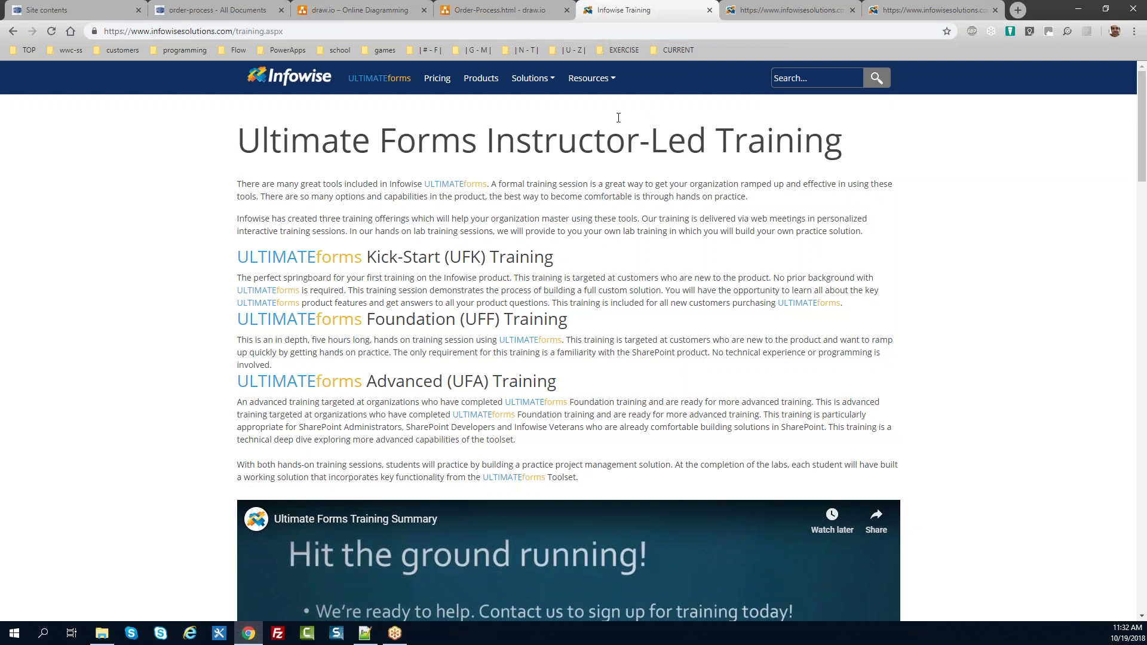
click(591, 89)
click(602, 175)
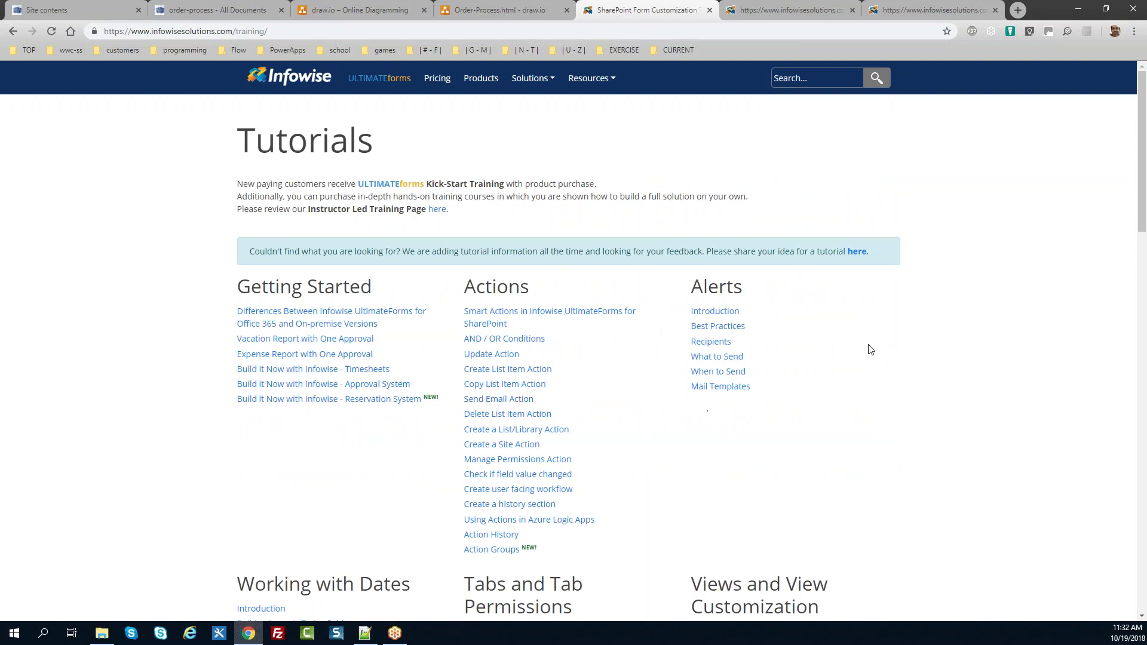
scroll(1144, 197, down, 4)
scroll(1143, 221, down, 1)
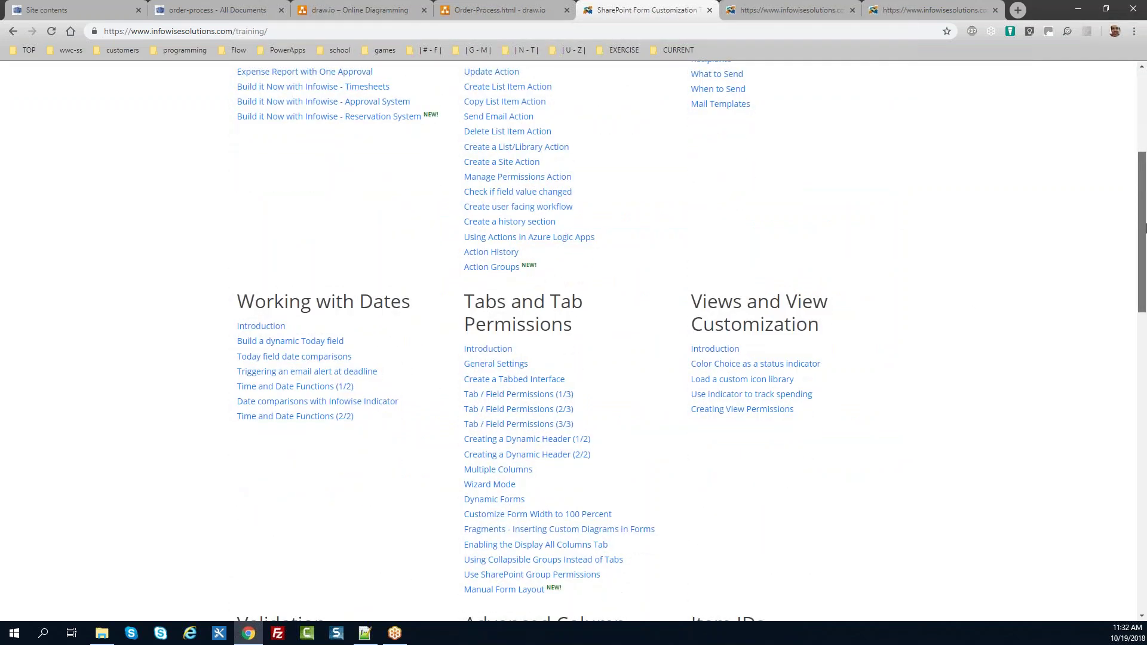
drag(1144, 227, 1144, 137)
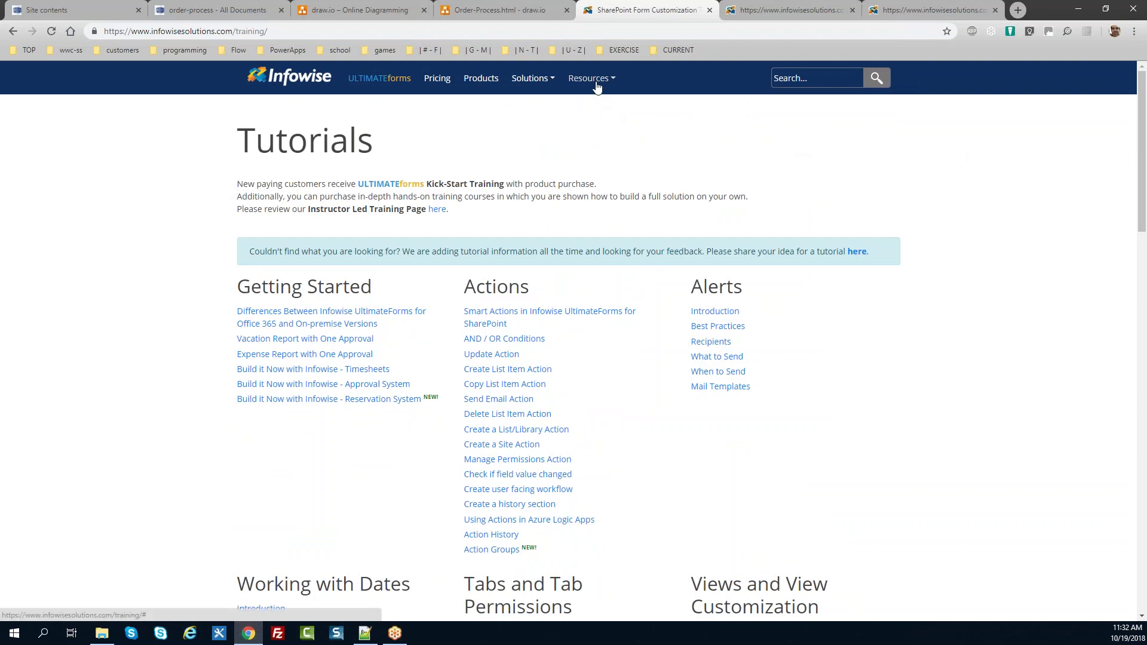
mouse_move(596, 85)
click(587, 139)
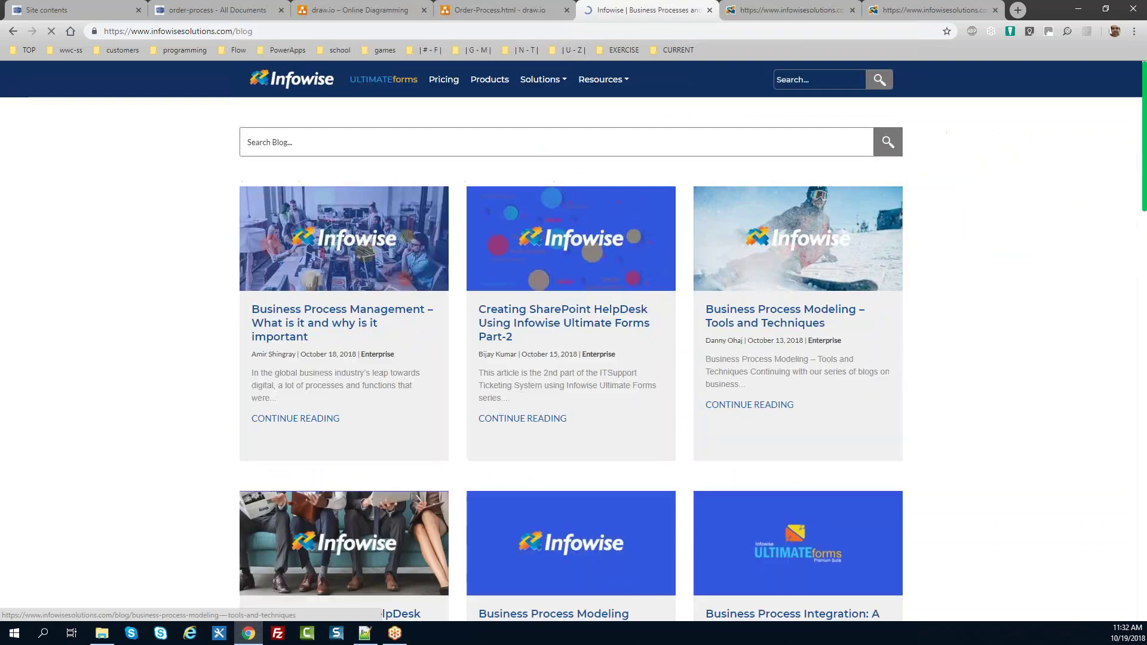
drag(1145, 182, 1137, 130)
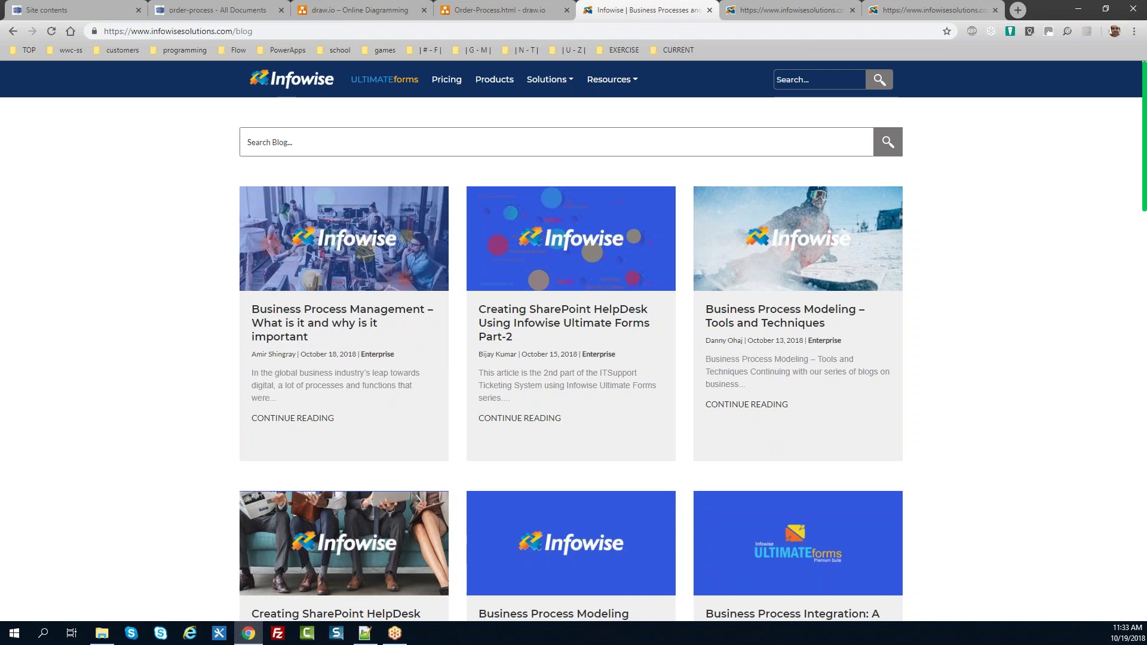
Step: Open the Orders list from Site contents and launch its Ultimate Forms Design page
click(224, 11)
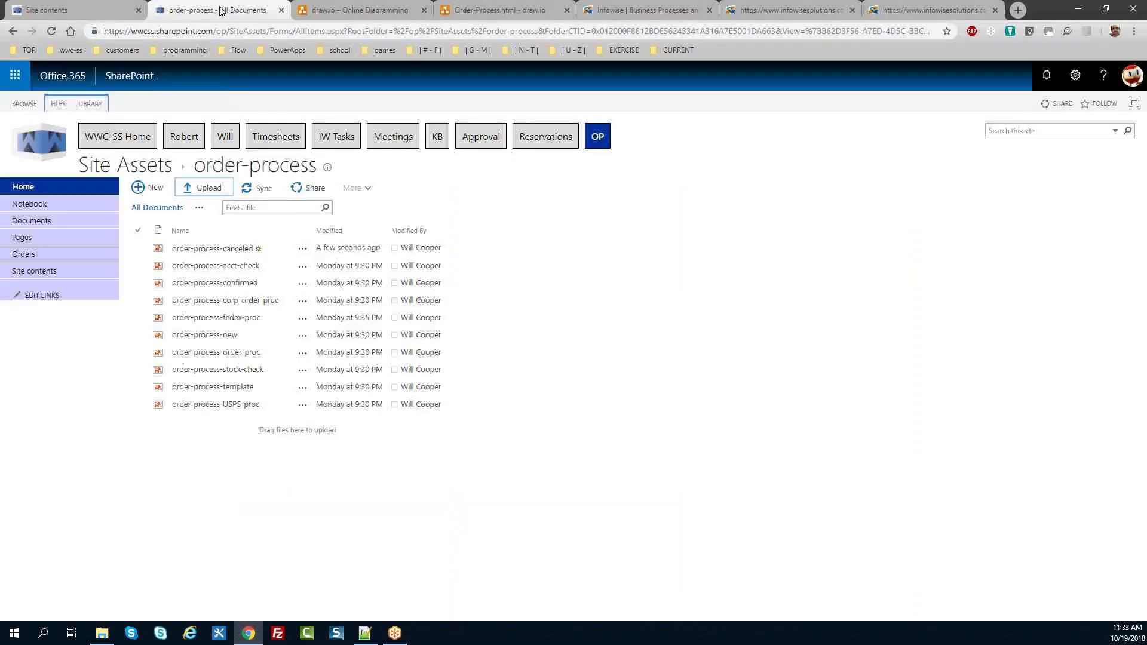
click(90, 10)
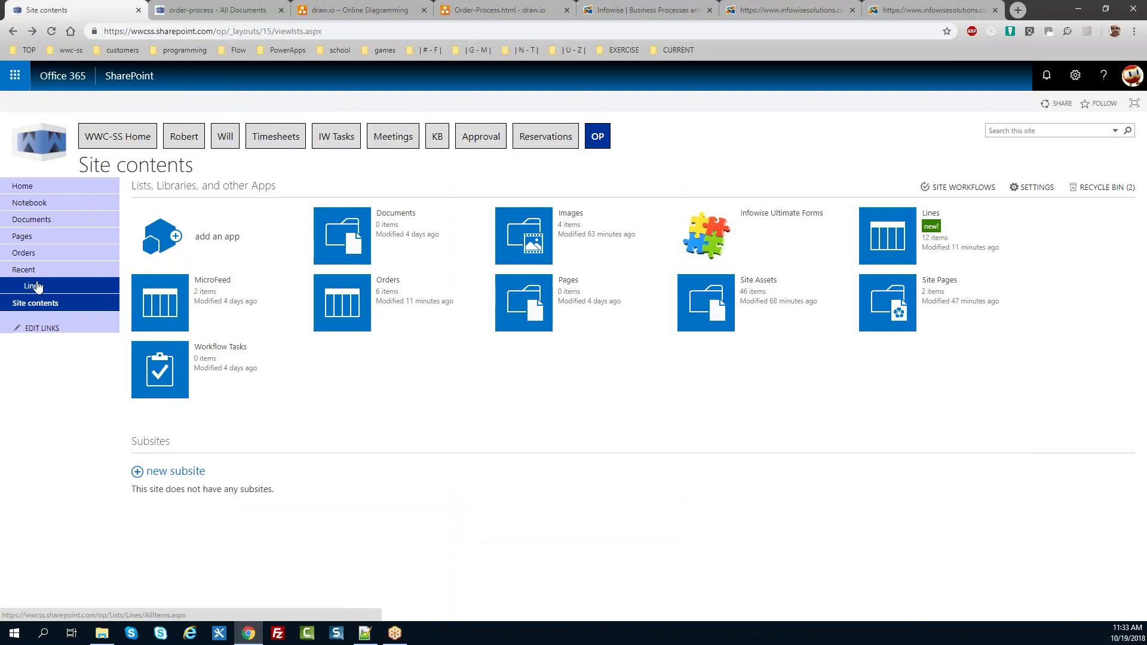
click(24, 253)
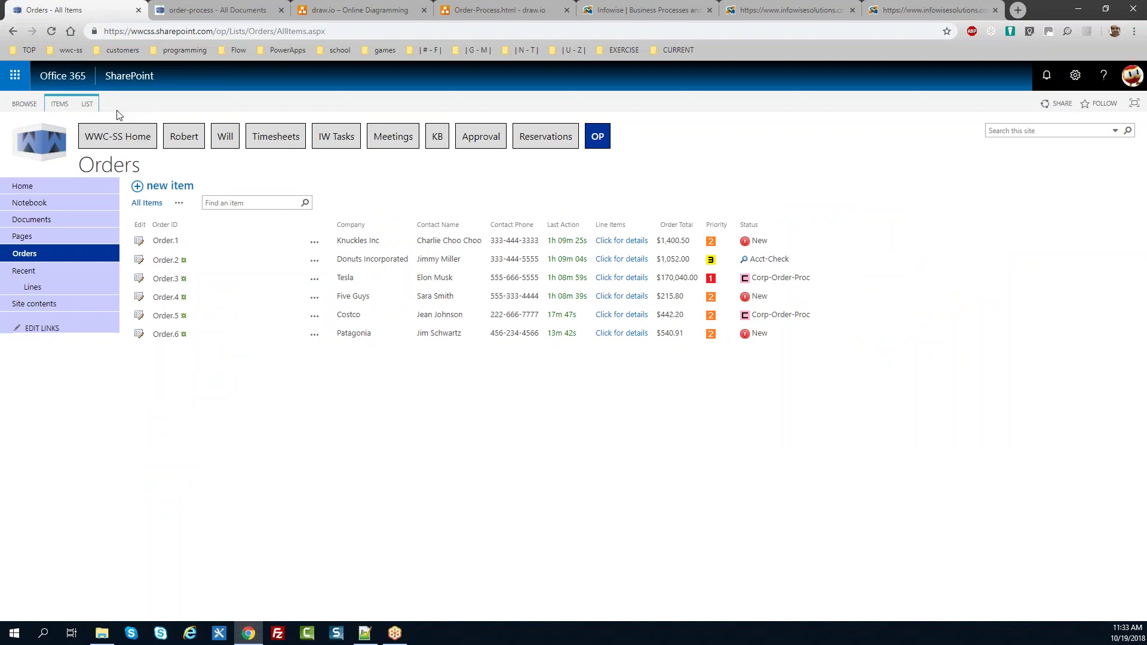
click(89, 105)
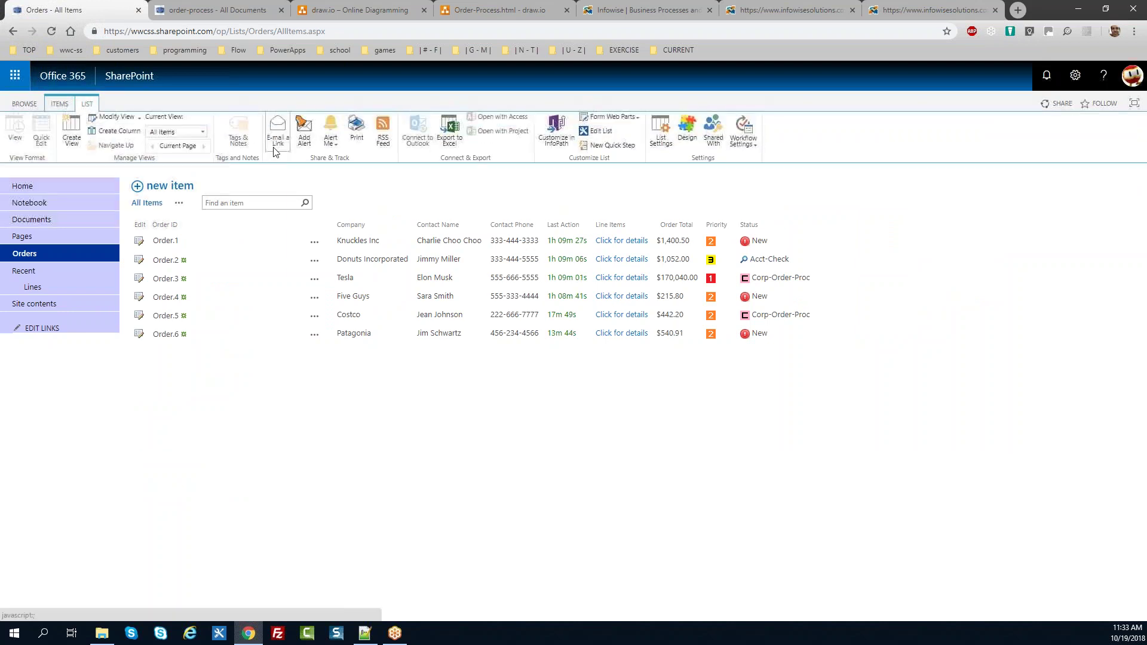
click(687, 135)
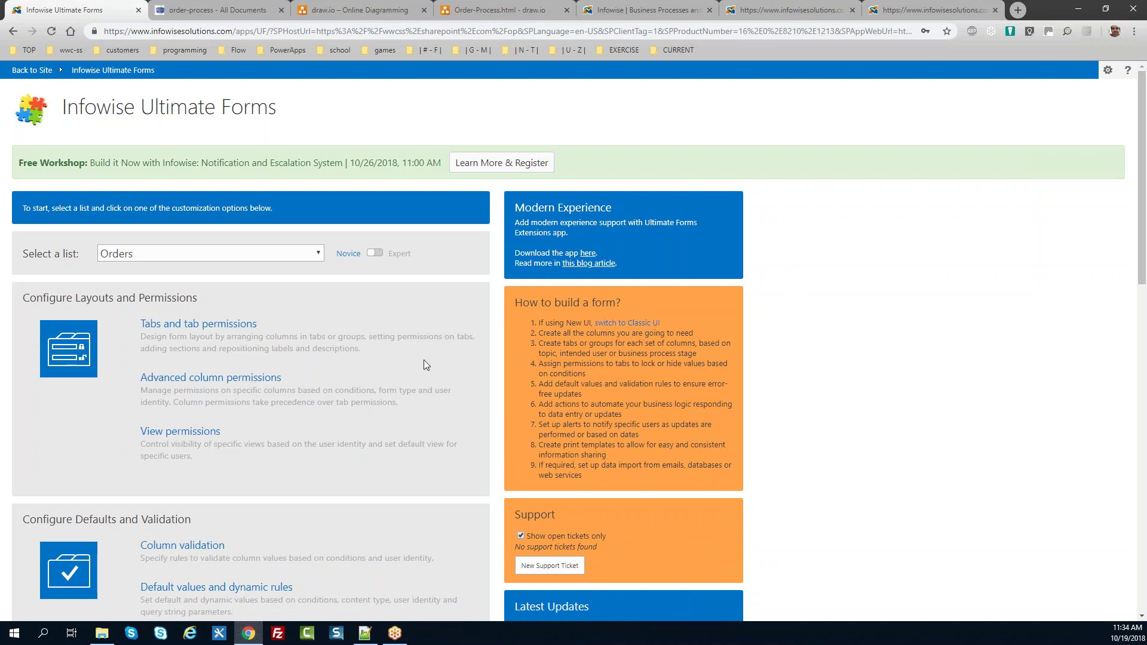
click(263, 381)
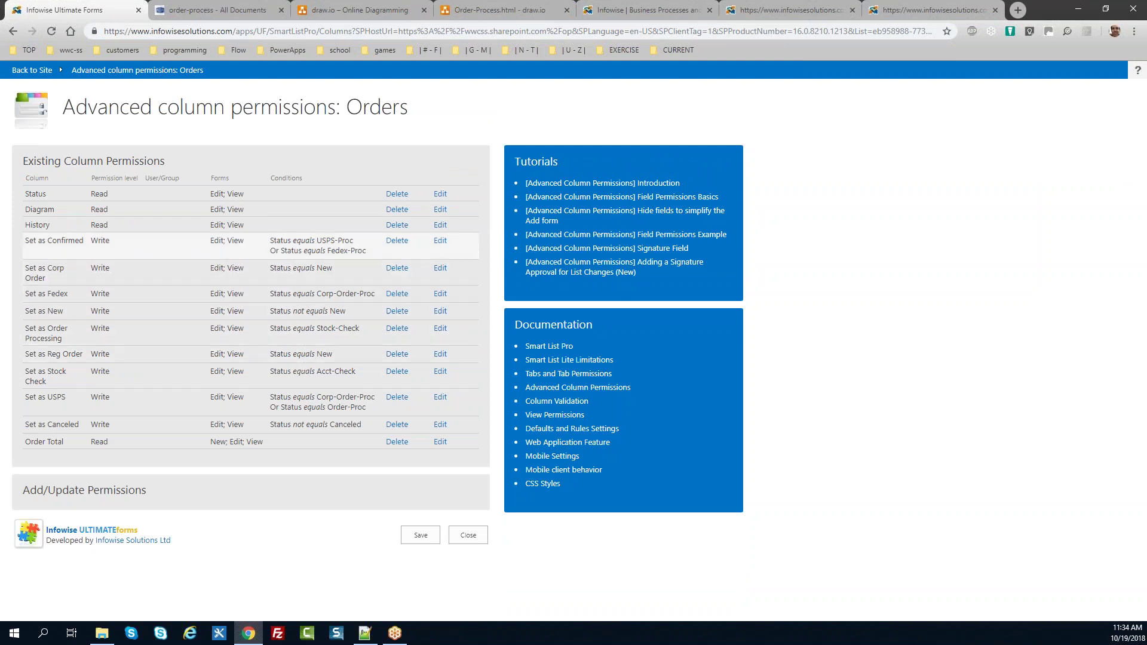
click(441, 225)
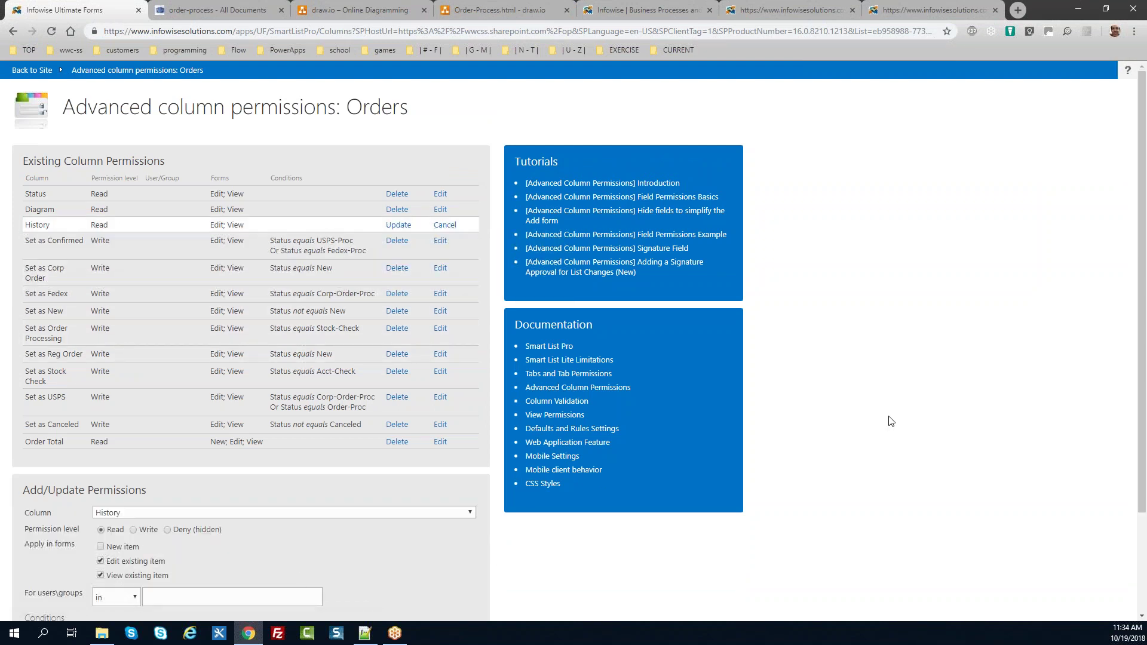
scroll(1145, 418, down, 2)
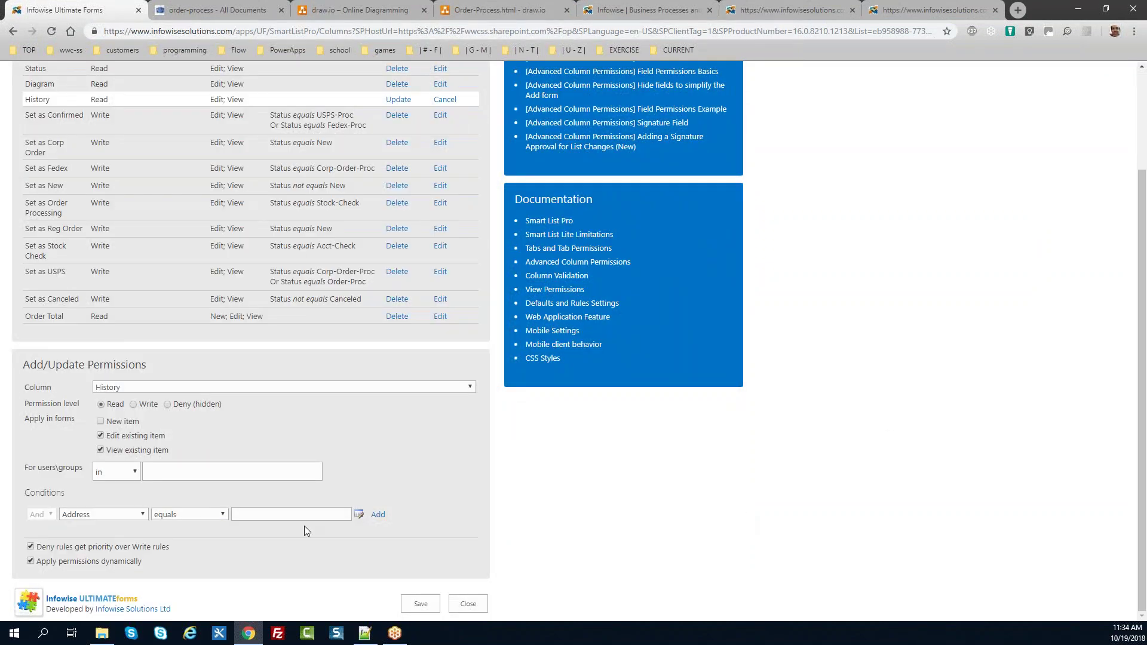
click(157, 468)
text(will)
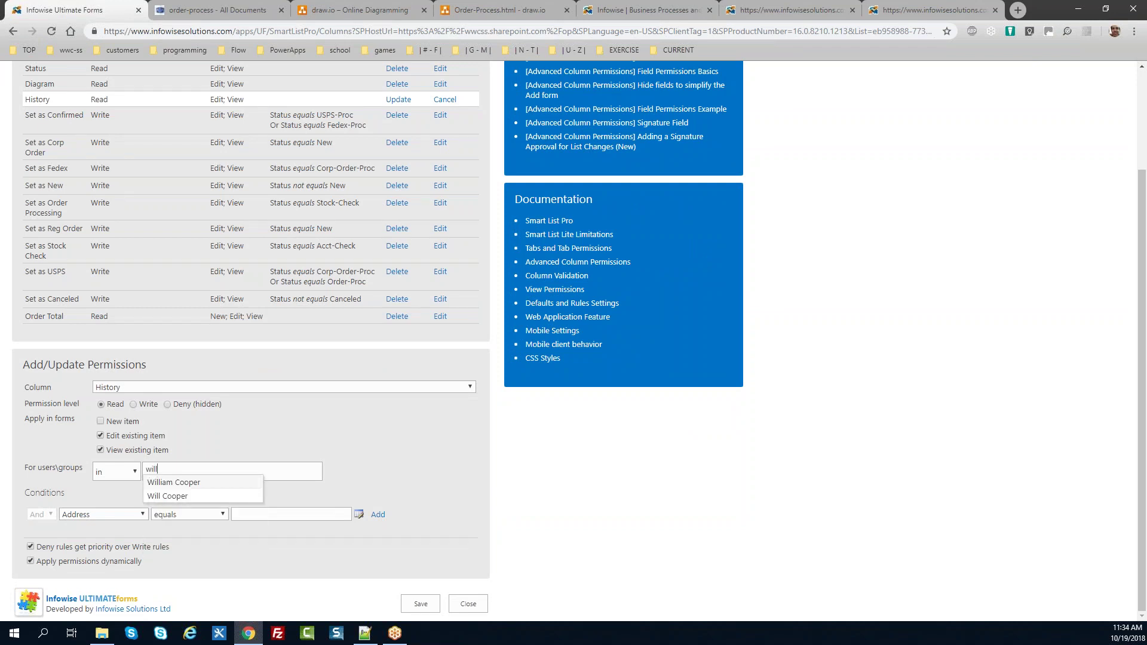
key(Return)
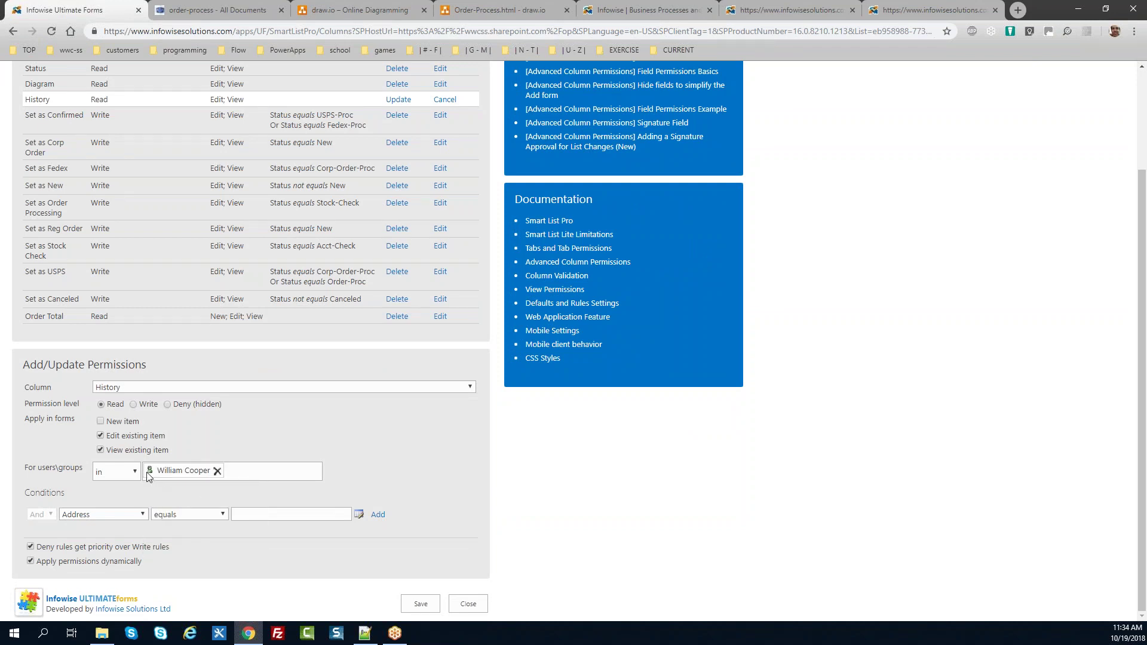
click(136, 472)
click(139, 502)
click(472, 604)
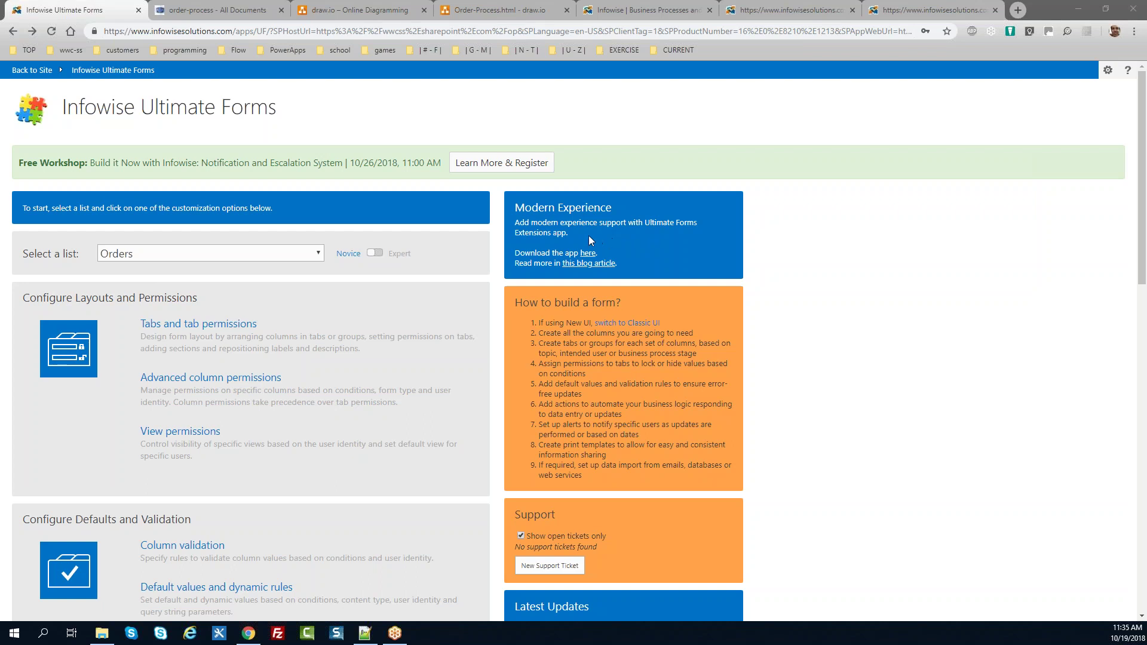
click(576, 238)
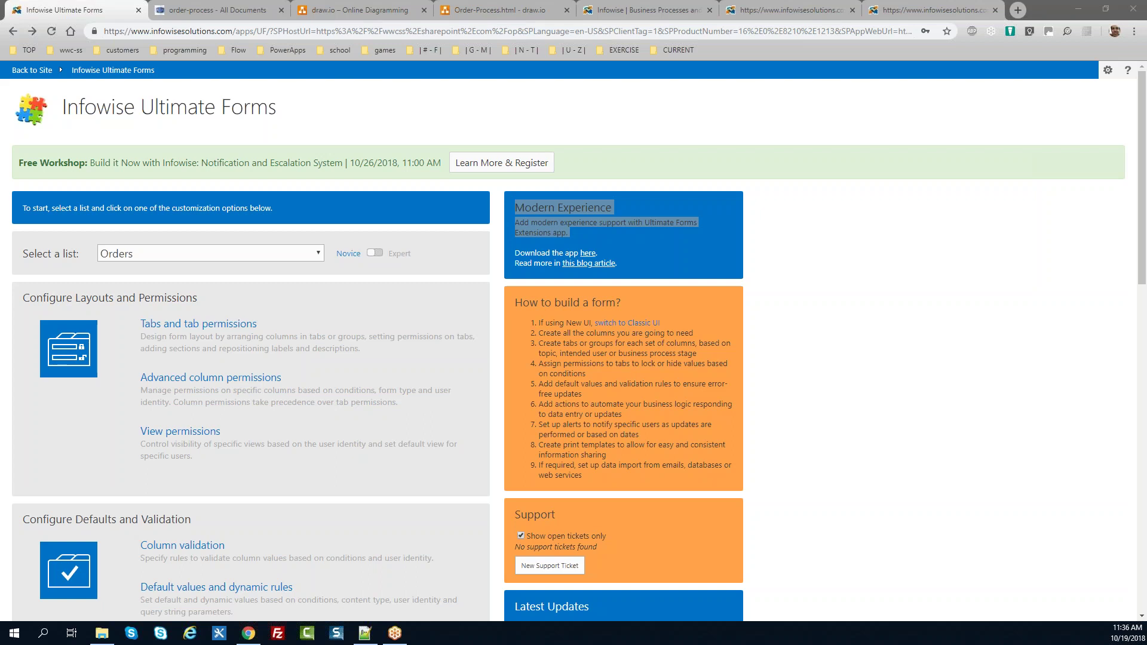
click(31, 72)
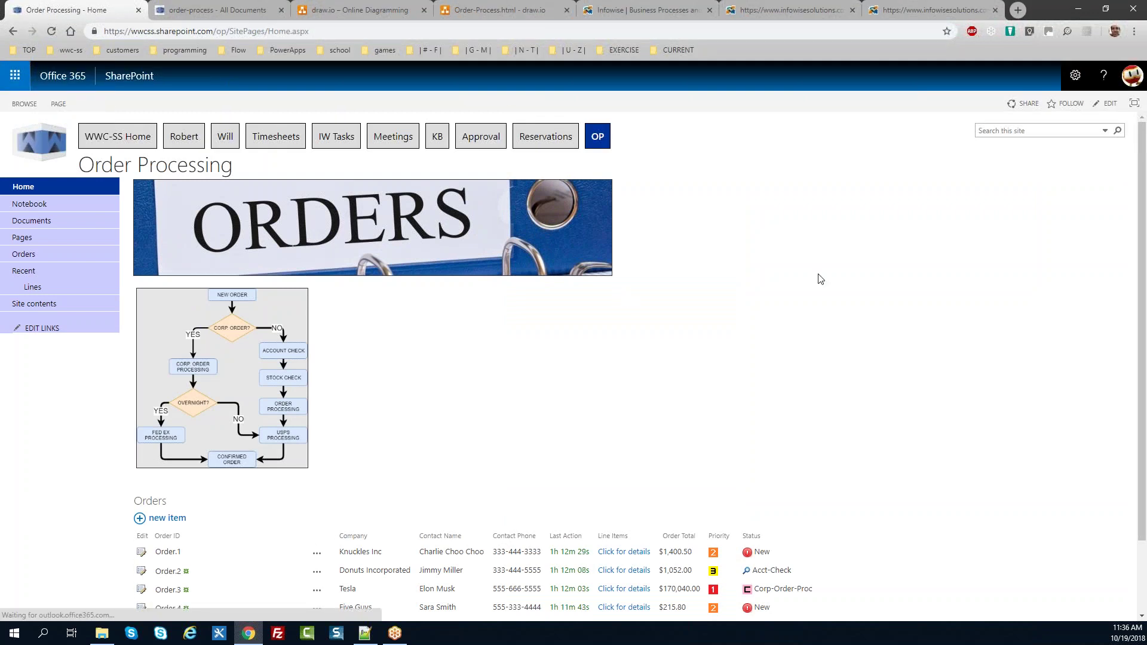
Step: Switch from the Order Processing page to the Infowise Solutions homepage tab
drag(1141, 272, 1142, 361)
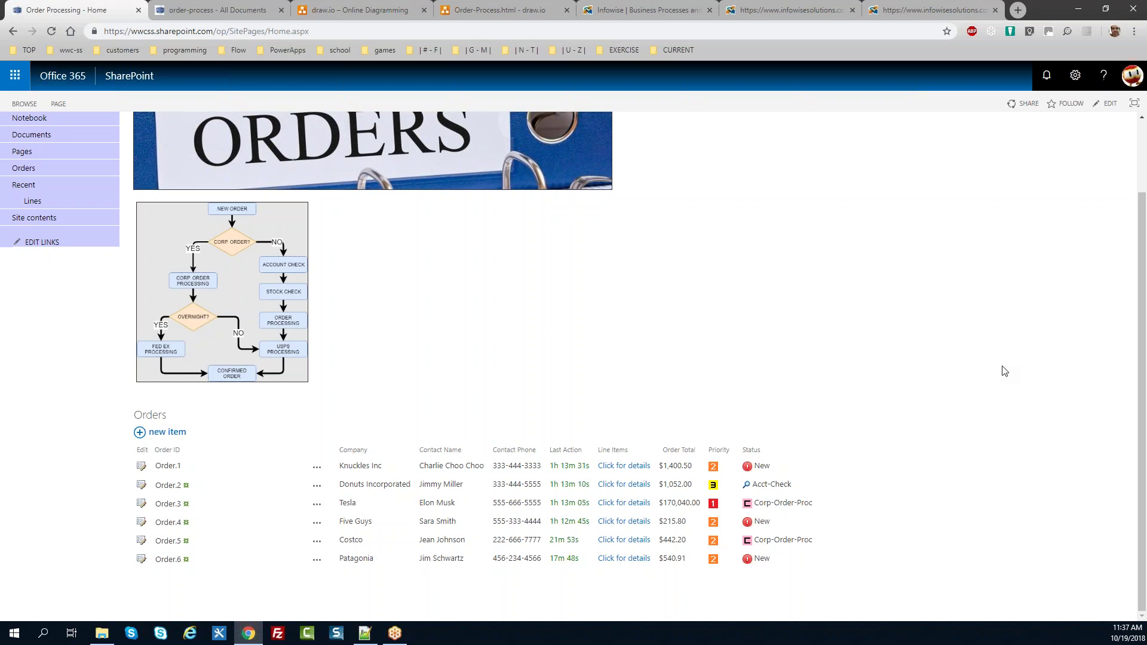
click(932, 10)
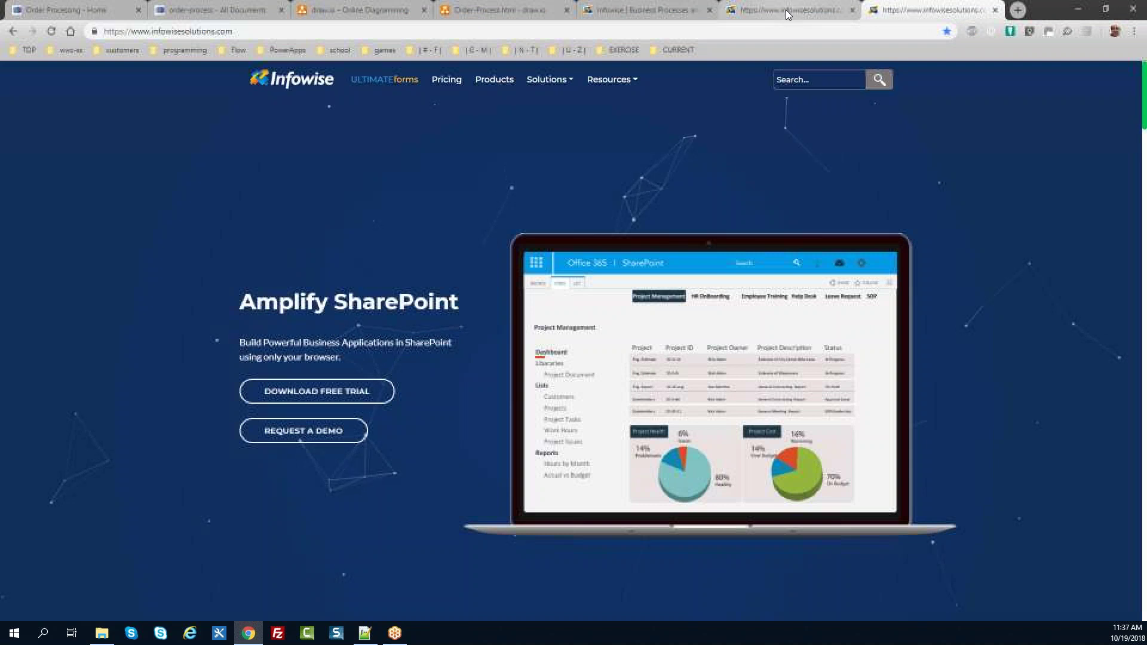